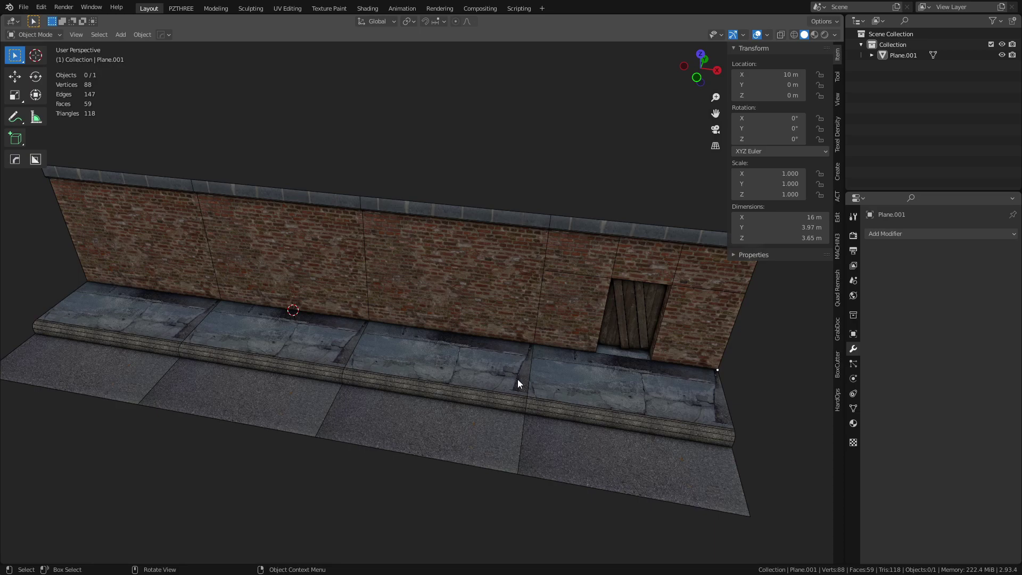
Select the brick wall and pavement mesh and enter vertex editing close to the doorway.
{"action": "middle_click_drag", "start_coordinate": [612, 427], "coordinate": [542, 358]}
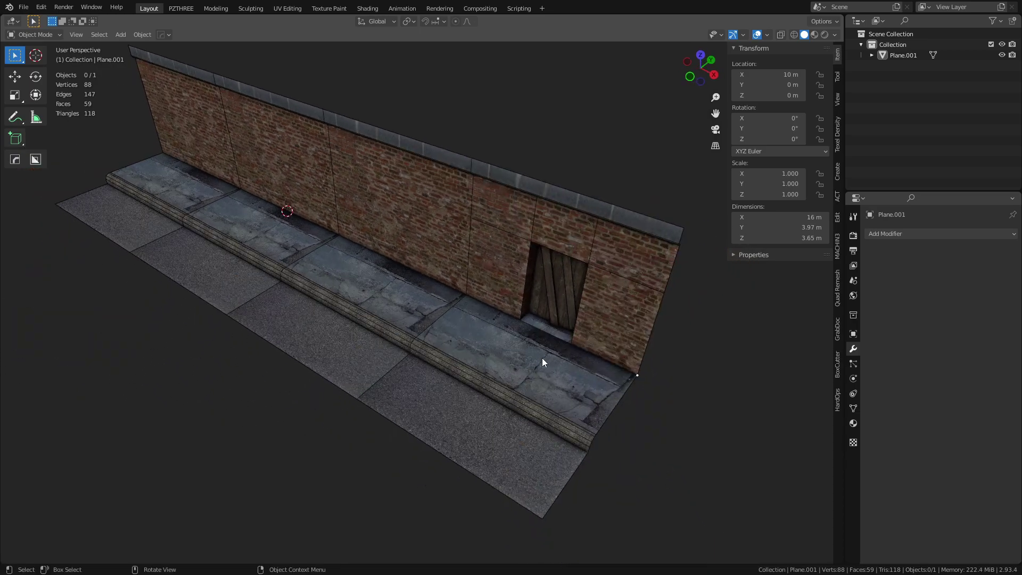
{"action": "left_click", "coordinate": [542, 358]}
{"action": "scroll", "coordinate": [407, 359], "scroll_direction": "up", "scroll_amount": 5}
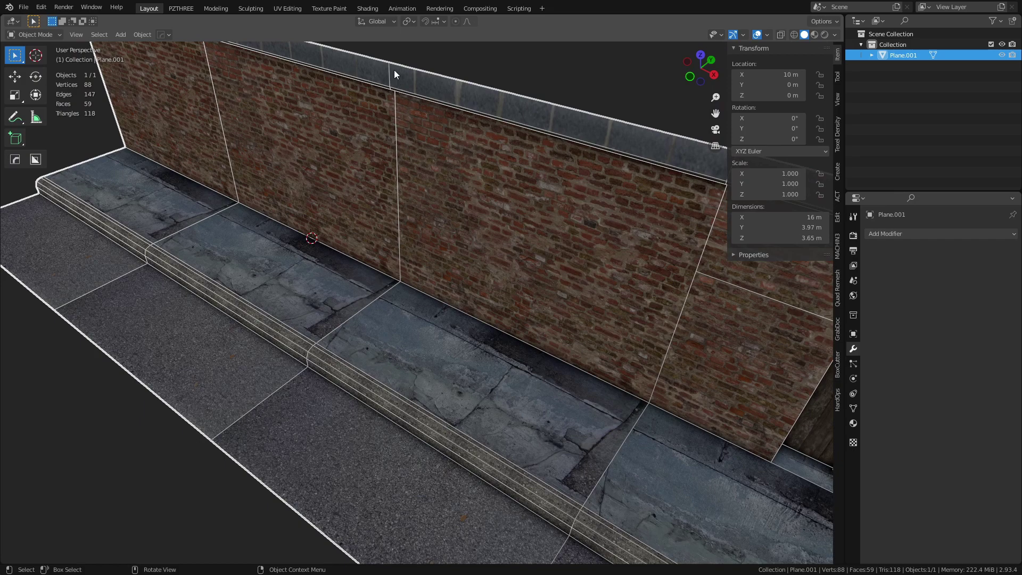
{"action": "middle_click_drag", "start_coordinate": [753, 470], "coordinate": [471, 308], "text": "shift"}
{"action": "scroll", "coordinate": [486, 294], "scroll_direction": "up", "scroll_amount": 4}
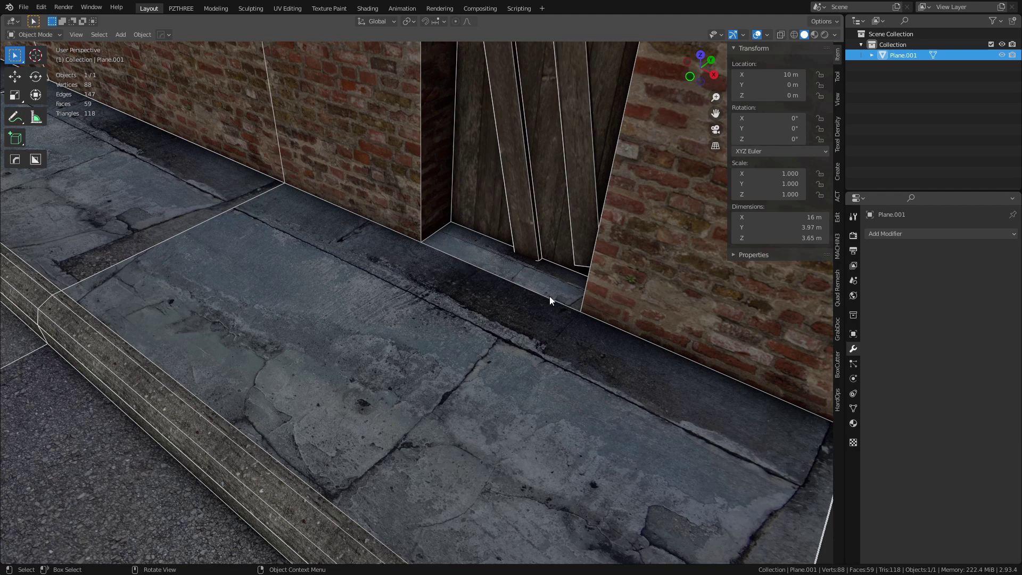
{"action": "key", "text": "Tab"}
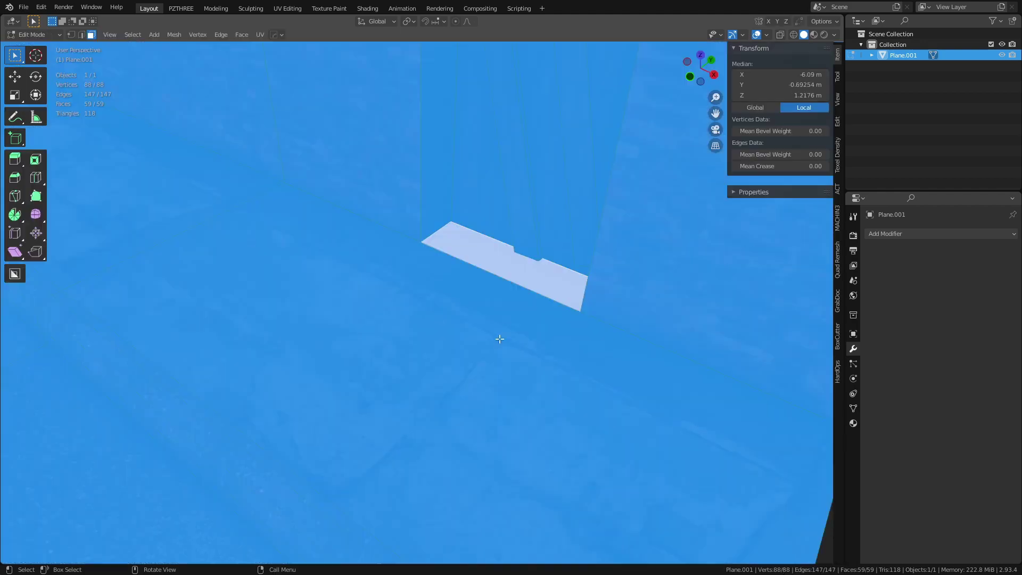
{"action": "key", "text": "1"}
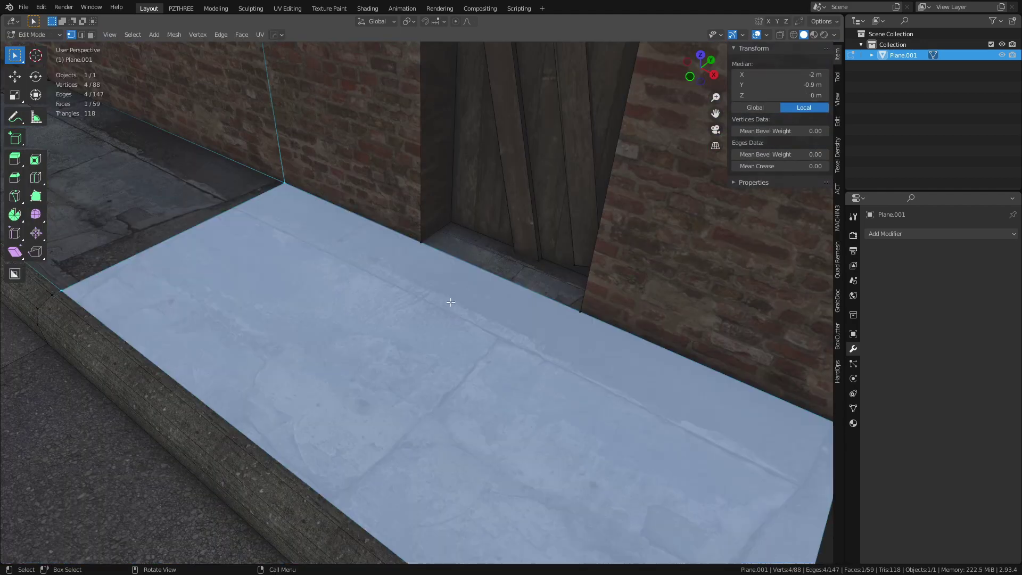
Examine the vertices and faces where the doorway threshold meets the pavement.
{"action": "left_click", "coordinate": [416, 243]}
{"action": "left_click", "coordinate": [602, 315]}
{"action": "key", "text": "3"}
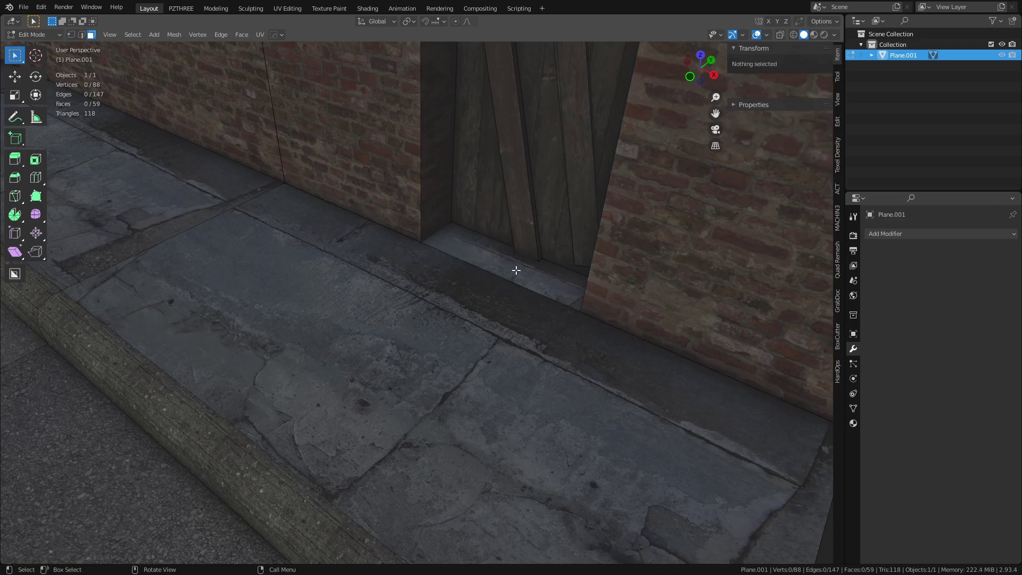
{"action": "left_click", "coordinate": [514, 271]}
{"action": "key", "text": "1"}
{"action": "left_click", "coordinate": [418, 240]}
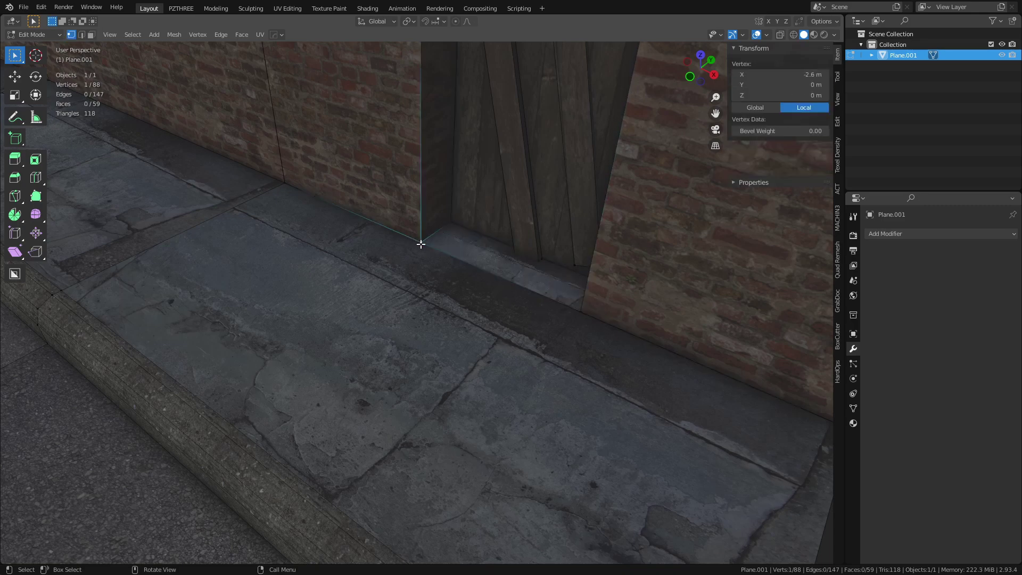
{"action": "key", "text": "ctrl+Tab"}
{"action": "left_click", "coordinate": [473, 363]}
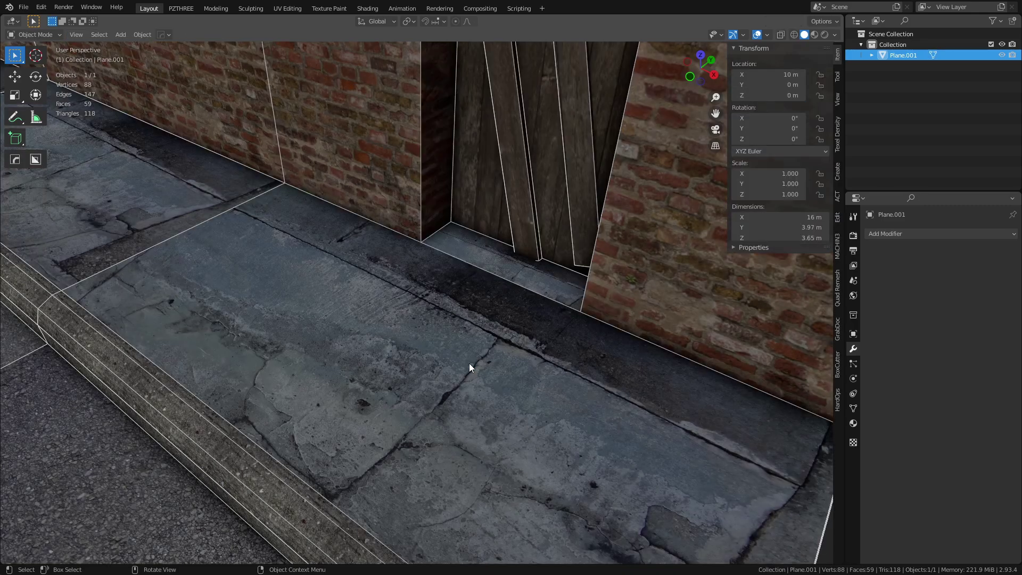
Try cutting a loop through the pavement in front of the door and bevelling it into a 1.1 m strip.
{"action": "scroll", "coordinate": [427, 375], "scroll_direction": "down", "scroll_amount": 4}
{"action": "key", "text": "ctrl+Tab"}
{"action": "left_click", "coordinate": [452, 377]}
{"action": "key", "text": "ctrl+r"}
{"action": "left_click", "coordinate": [409, 376]}
{"action": "right_click", "coordinate": [410, 375]}
{"action": "key", "text": "ctrl+b"}
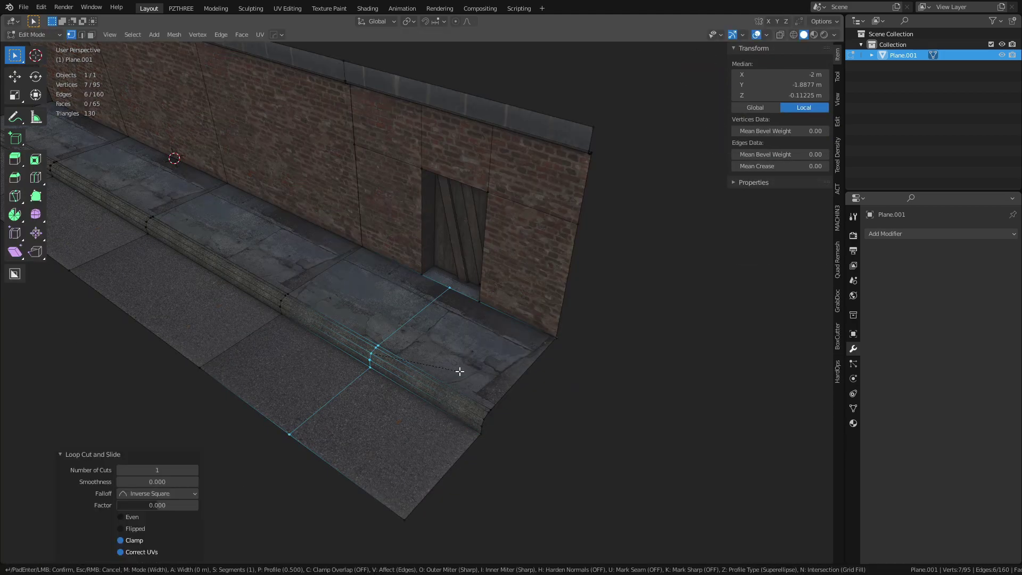
{"action": "left_click", "coordinate": [518, 430]}
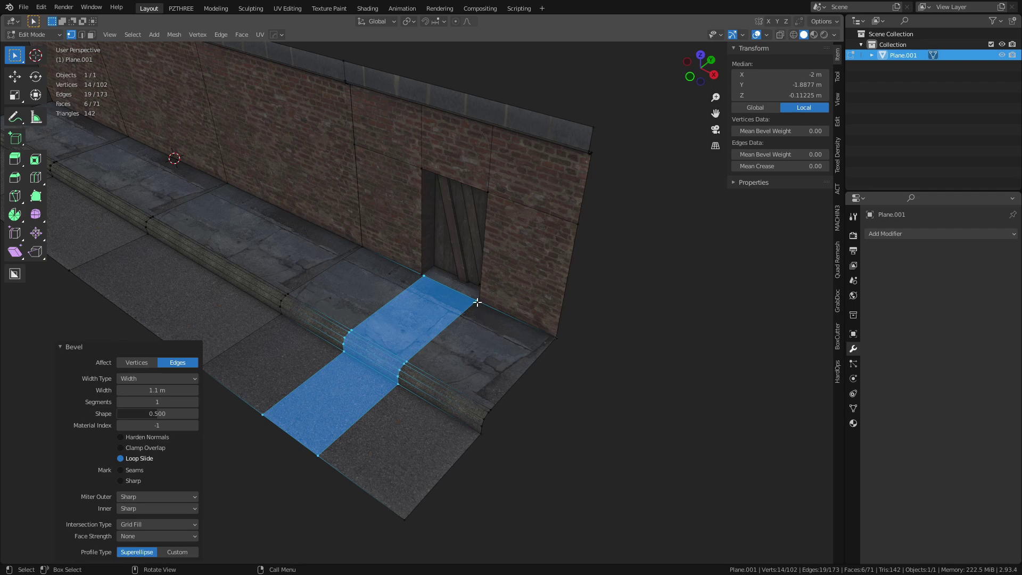
{"action": "key", "text": "ctrl+z"}
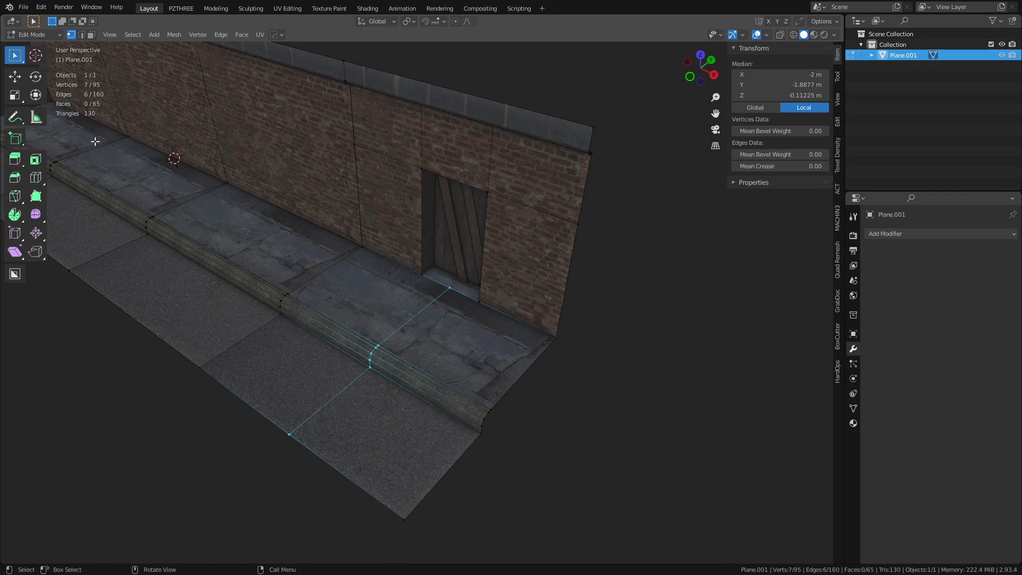
{"action": "key", "text": "ctrl+z"}
Try adding two loop cuts across each of the three wall and pavement sections without a door.
{"action": "middle_click_drag", "start_coordinate": [416, 370], "coordinate": [610, 456], "text": "shift"}
{"action": "scroll", "coordinate": [610, 456], "scroll_direction": "down", "scroll_amount": 3}
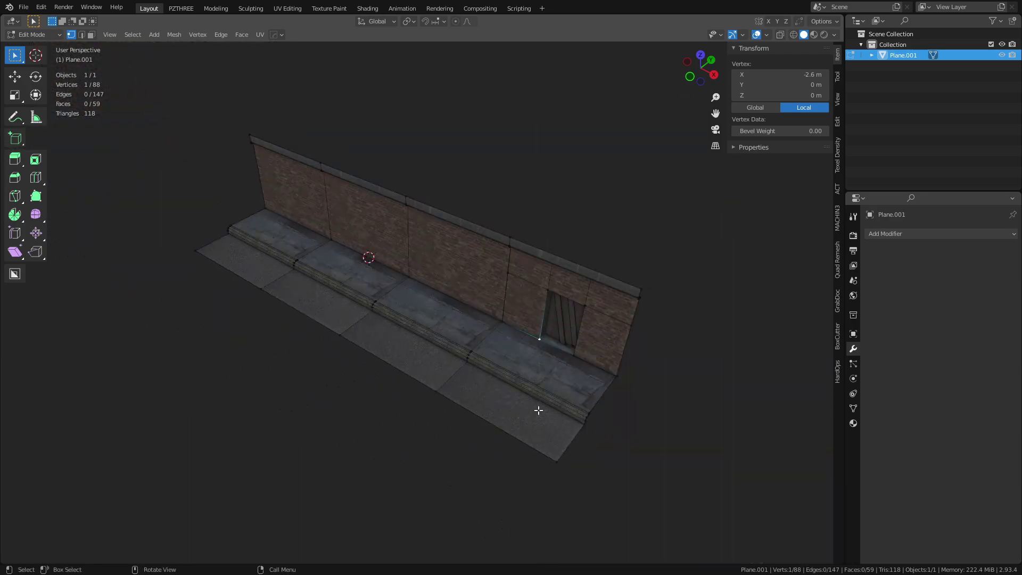
{"action": "key", "text": "ctrl+r"}
{"action": "scroll", "coordinate": [391, 331], "scroll_direction": "up", "scroll_amount": 1}
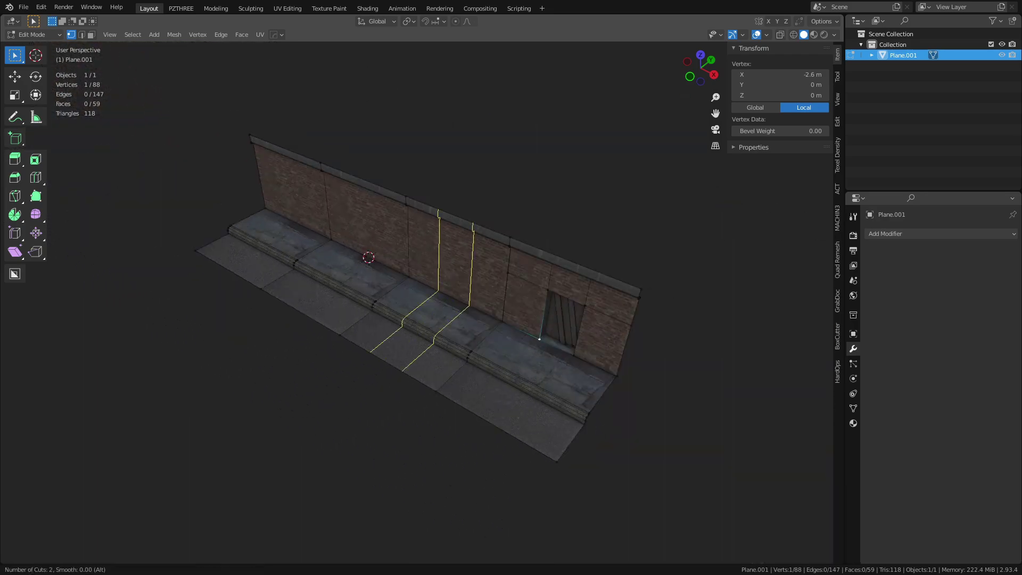
{"action": "left_click", "coordinate": [392, 331]}
{"action": "right_click", "coordinate": [391, 330]}
{"action": "key", "text": "ctrl+r"}
{"action": "scroll", "coordinate": [333, 289], "scroll_direction": "up", "scroll_amount": 1}
{"action": "left_click", "coordinate": [333, 288]}
{"action": "right_click", "coordinate": [334, 287]}
{"action": "key", "text": "ctrl+r"}
{"action": "scroll", "coordinate": [277, 243], "scroll_direction": "up", "scroll_amount": 1}
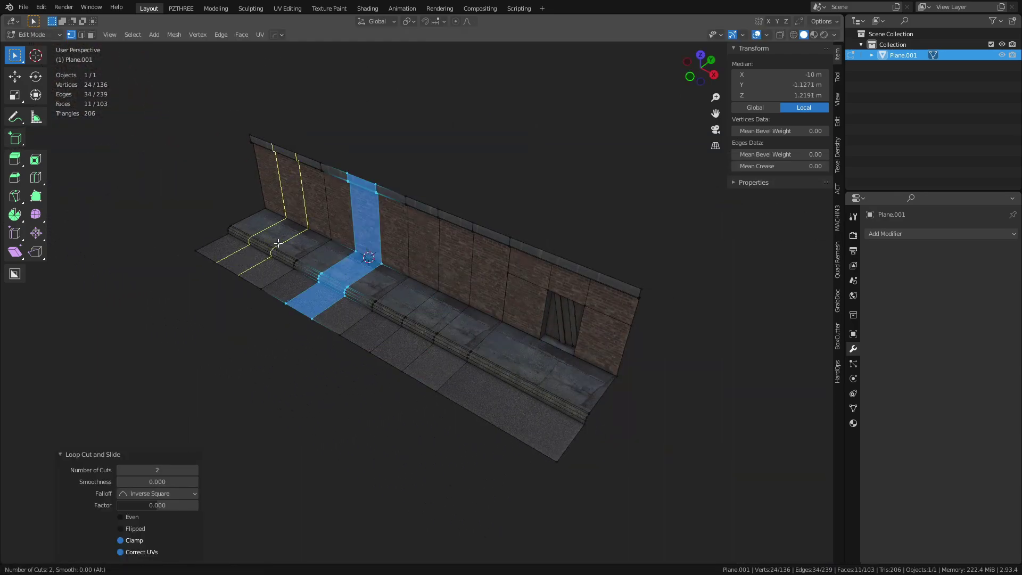
{"action": "left_click", "coordinate": [278, 243]}
{"action": "right_click", "coordinate": [278, 243]}
{"action": "key", "text": "ctrl+r"}
{"action": "right_click", "coordinate": [542, 392]}
{"action": "key", "text": "ctrl+r"}
{"action": "scroll", "coordinate": [521, 388], "scroll_direction": "up", "scroll_amount": 1}
{"action": "right_click", "coordinate": [519, 389]}
{"action": "key", "text": "Tab"}
{"action": "left_click", "coordinate": [463, 442]}
Add a Simple Deform modifier to the wall and pavement mesh.
{"action": "middle_click_drag", "start_coordinate": [551, 471], "coordinate": [538, 325], "text": "shift"}
{"action": "scroll", "coordinate": [504, 429], "scroll_direction": "up", "scroll_amount": 3}
{"action": "scroll", "coordinate": [596, 404], "scroll_direction": "down", "scroll_amount": 4}
{"action": "left_click", "coordinate": [538, 326]}
{"action": "left_click", "coordinate": [928, 235]}
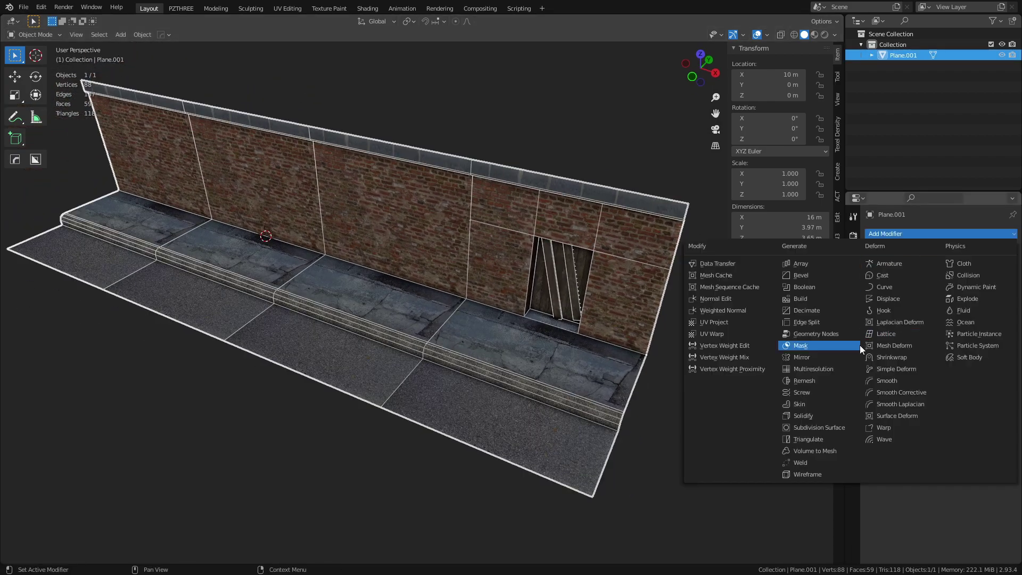
{"action": "left_click", "coordinate": [903, 369]}
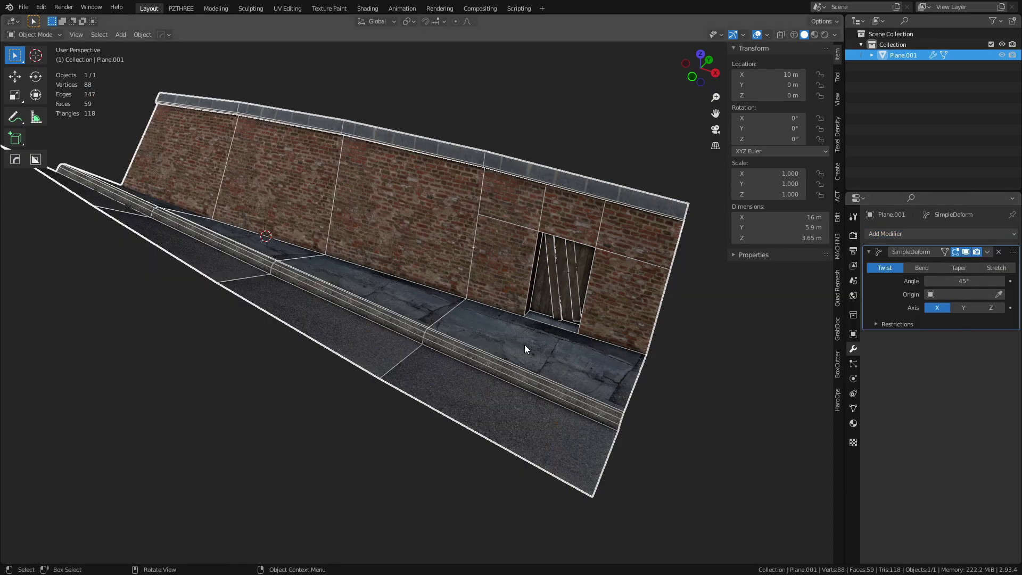
Switch the Simple Deform modifier to Bend and set its angle to 90°.
{"action": "middle_click_drag", "start_coordinate": [652, 363], "coordinate": [536, 315]}
{"action": "scroll", "coordinate": [628, 344], "scroll_direction": "up", "scroll_amount": 3}
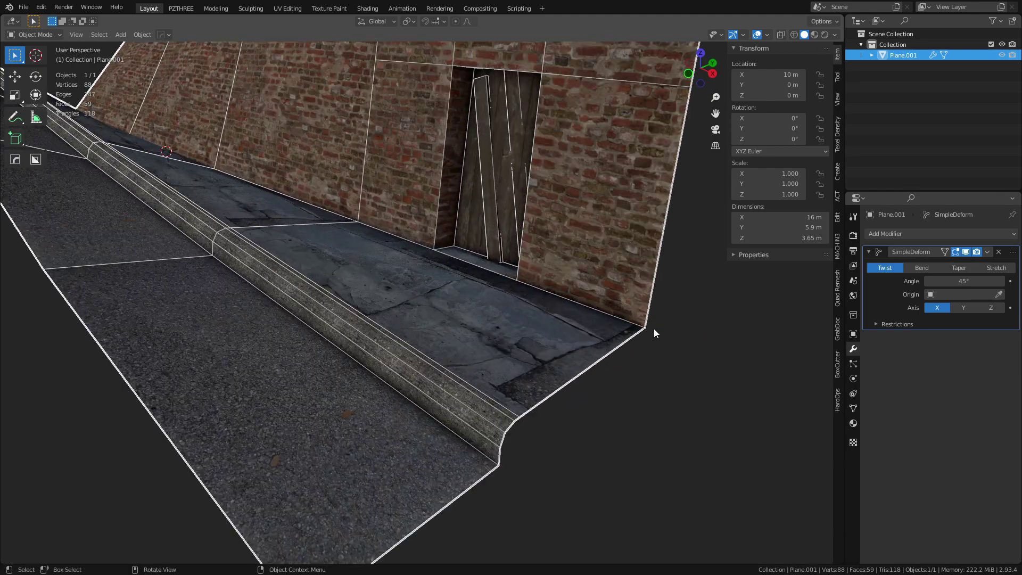
{"action": "middle_click_drag", "start_coordinate": [553, 314], "coordinate": [477, 339]}
{"action": "scroll", "coordinate": [241, 190], "scroll_direction": "down", "scroll_amount": 3}
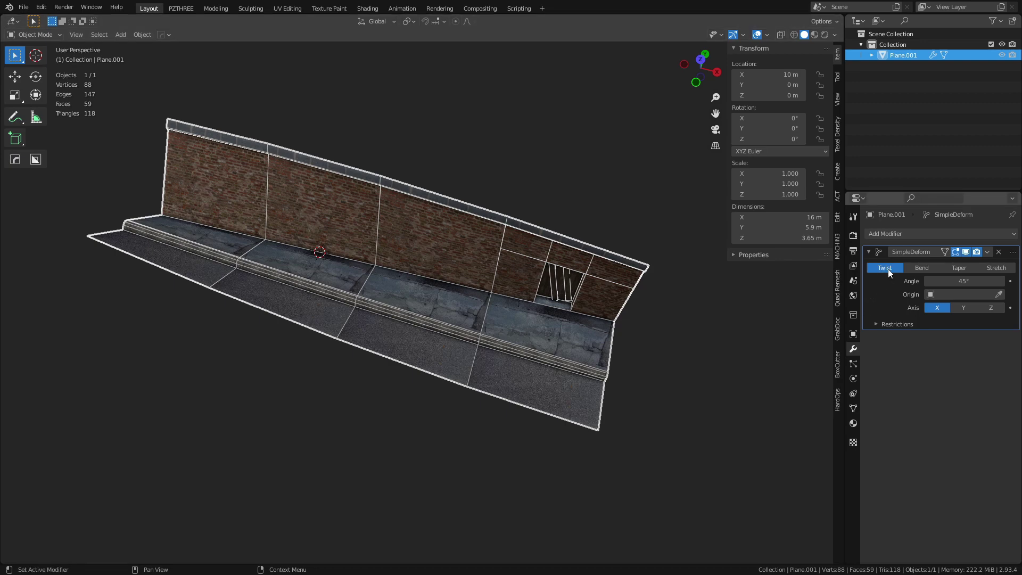
{"action": "left_click", "coordinate": [928, 268]}
{"action": "left_click", "coordinate": [967, 281]}
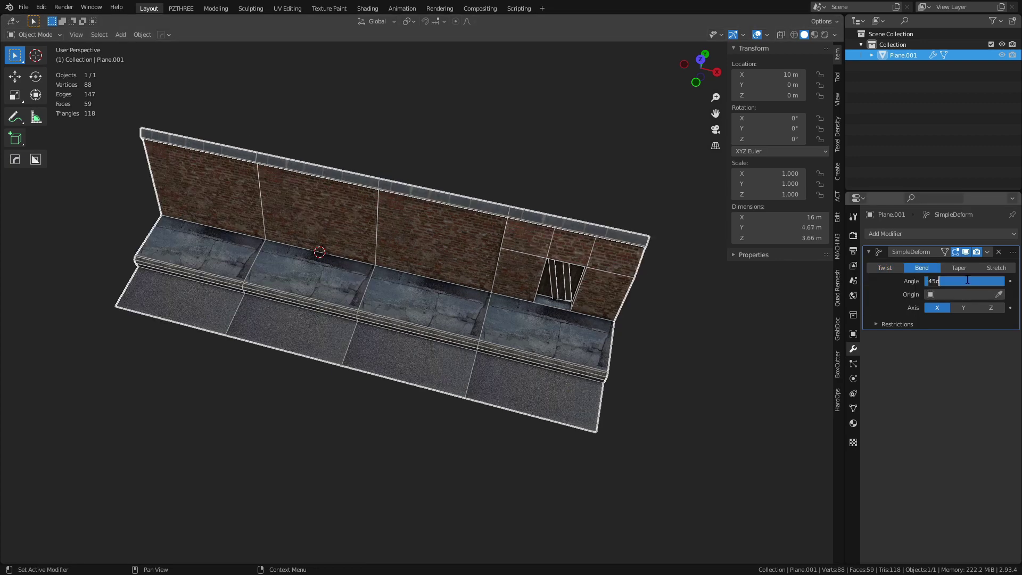
{"action": "type", "text": "90"}
{"action": "key", "text": "Return"}
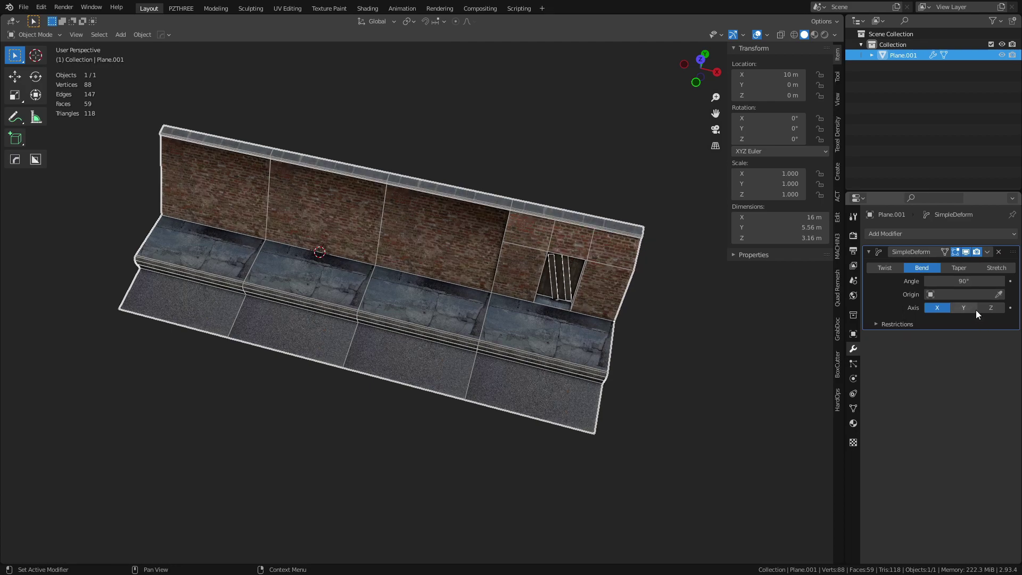
Set the bend axis to Z and apply the object's rotation.
{"action": "middle_click_drag", "start_coordinate": [514, 323], "coordinate": [381, 260]}
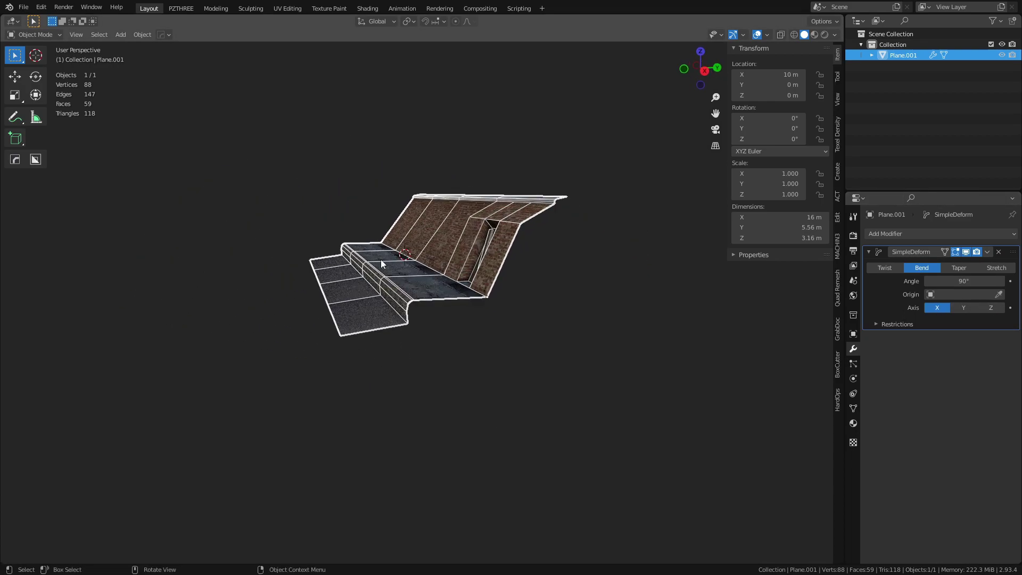
{"action": "left_click", "coordinate": [995, 309]}
{"action": "middle_click_drag", "start_coordinate": [451, 285], "coordinate": [523, 336]}
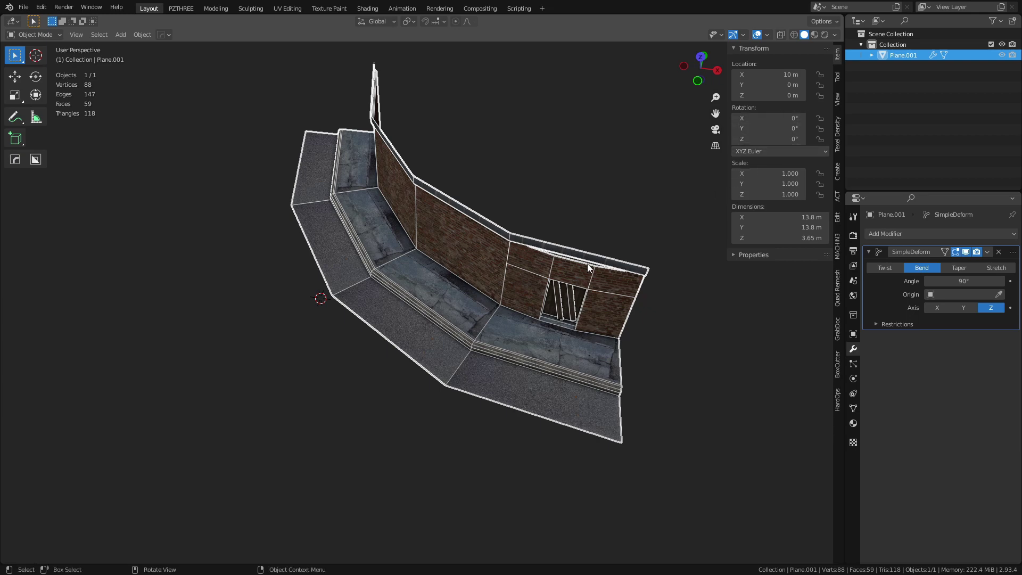
{"action": "key", "text": "ctrl+a"}
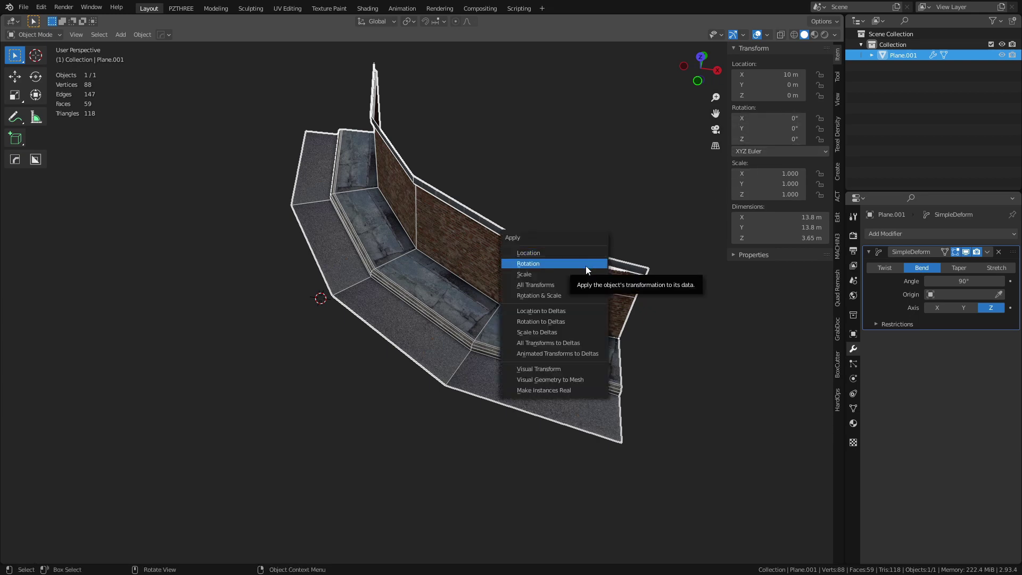
{"action": "left_click", "coordinate": [585, 266]}
Examine up close how the bent pavement meets the doorway threshold.
{"action": "middle_click_drag", "start_coordinate": [752, 345], "coordinate": [634, 350]}
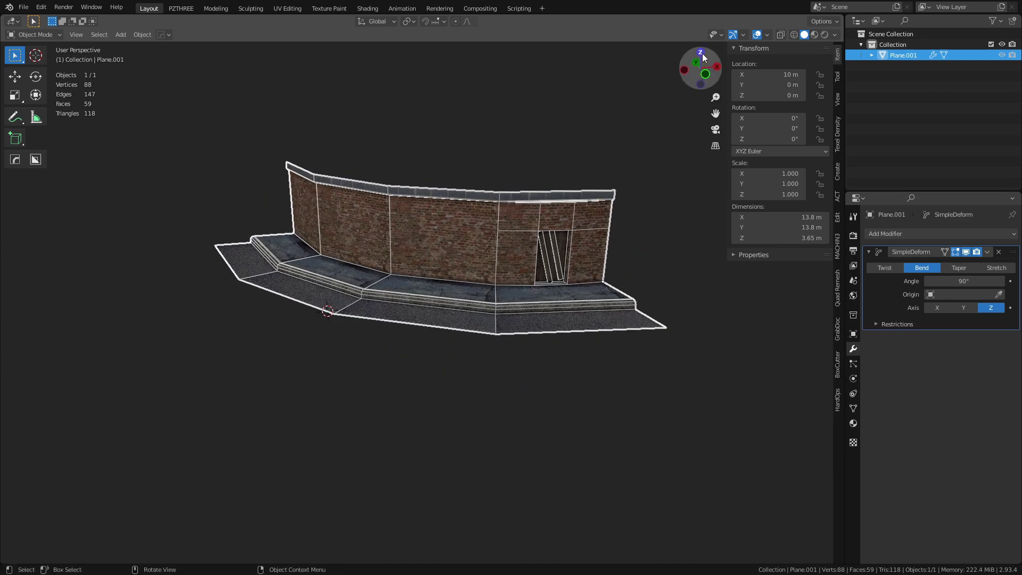
{"action": "middle_click_drag", "start_coordinate": [521, 373], "coordinate": [496, 340]}
{"action": "scroll", "coordinate": [478, 339], "scroll_direction": "up", "scroll_amount": 5}
{"action": "middle_click_drag", "start_coordinate": [420, 334], "coordinate": [550, 428], "text": "shift"}
{"action": "scroll", "coordinate": [537, 392], "scroll_direction": "up", "scroll_amount": 3}
{"action": "scroll", "coordinate": [552, 428], "scroll_direction": "up", "scroll_amount": 8}
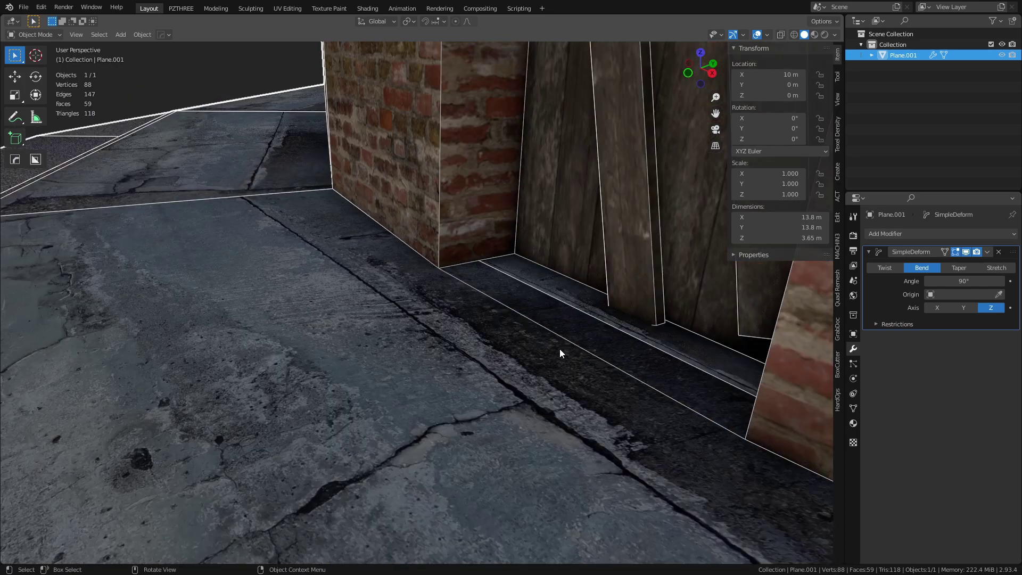
{"action": "key", "text": "Tab"}
{"action": "middle_click_drag", "start_coordinate": [600, 349], "coordinate": [522, 392]}
{"action": "key", "text": "ctrl+Tab"}
{"action": "left_click", "coordinate": [563, 391]}
{"action": "scroll", "coordinate": [563, 391], "scroll_direction": "down", "scroll_amount": 4}
{"action": "scroll", "coordinate": [562, 391], "scroll_direction": "up", "scroll_amount": 8}
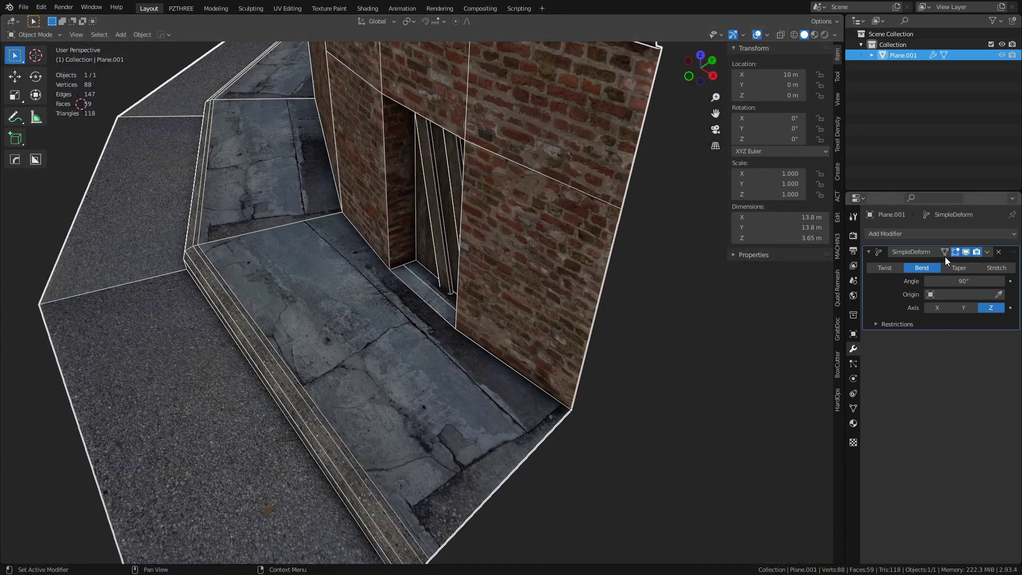
Enter mesh editing and turn off the Simple Deform modifier's display in edit mode.
{"action": "key", "text": "ctrl+Tab"}
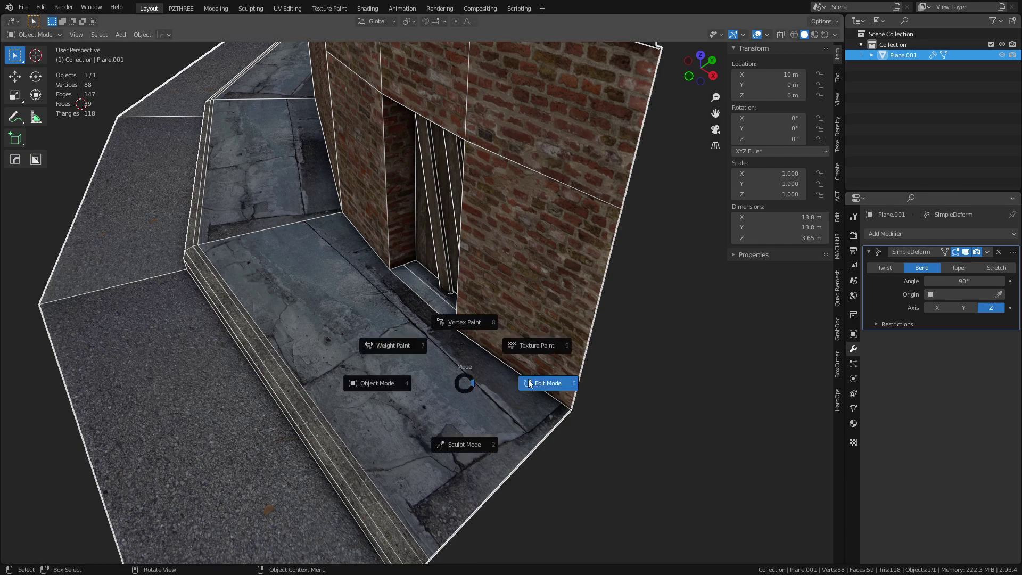
{"action": "left_click", "coordinate": [547, 383]}
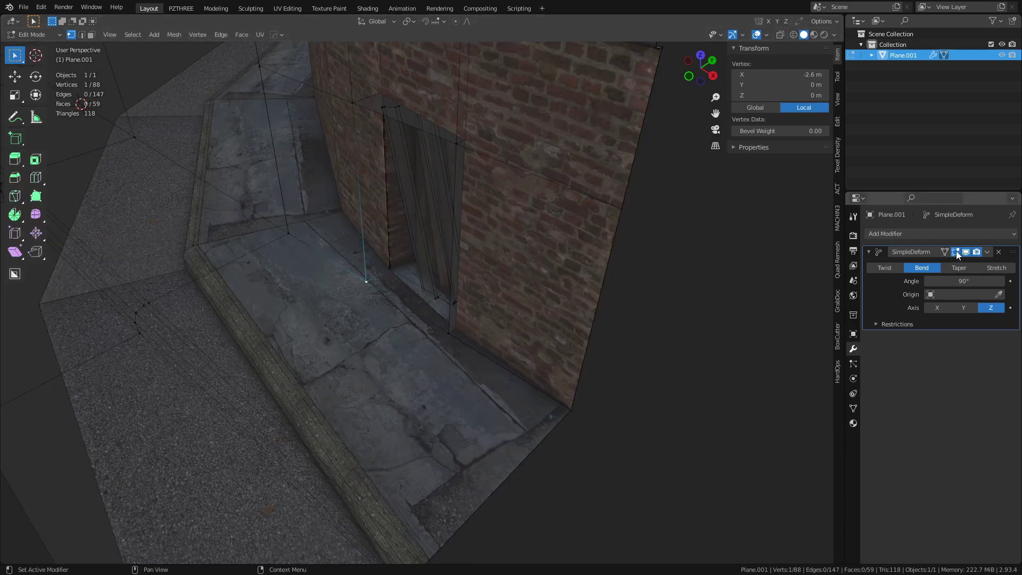
{"action": "left_click", "coordinate": [955, 252]}
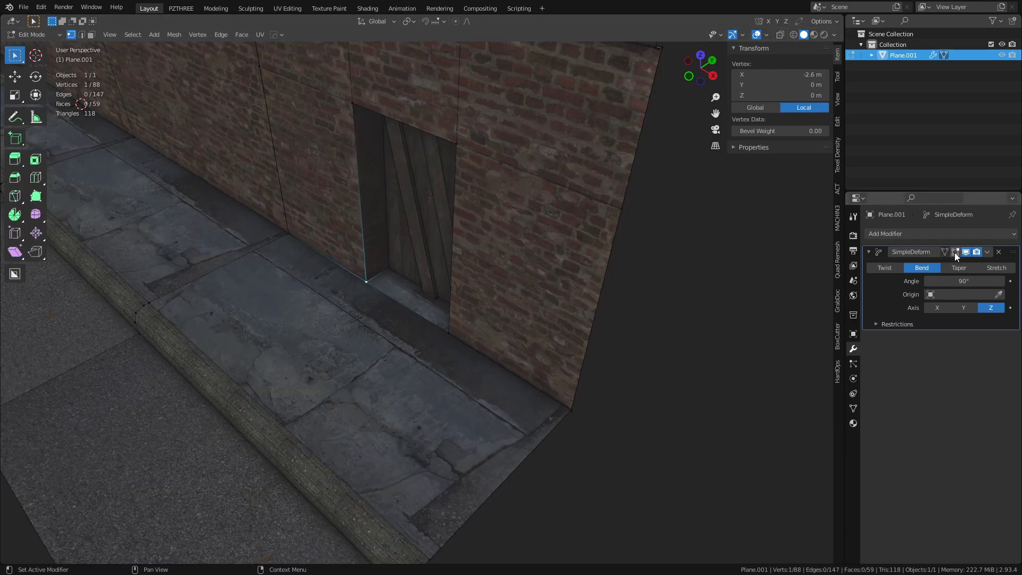
Cut a loop across the pavement, kerb and road in front of the door and bevel it to a 1.2 m width.
{"action": "scroll", "coordinate": [500, 337], "scroll_direction": "down", "scroll_amount": 4}
{"action": "middle_click_drag", "start_coordinate": [500, 338], "coordinate": [426, 304]}
{"action": "key", "text": "ctrl+r"}
{"action": "left_click", "coordinate": [440, 311]}
{"action": "right_click", "coordinate": [442, 311]}
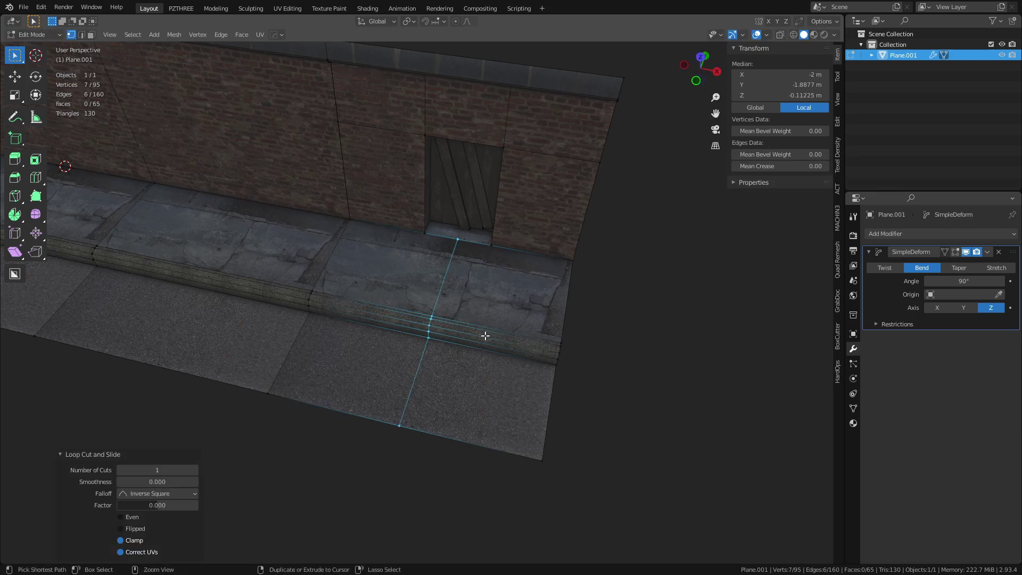
{"action": "key", "text": "ctrl+b"}
{"action": "left_click", "coordinate": [531, 372]}
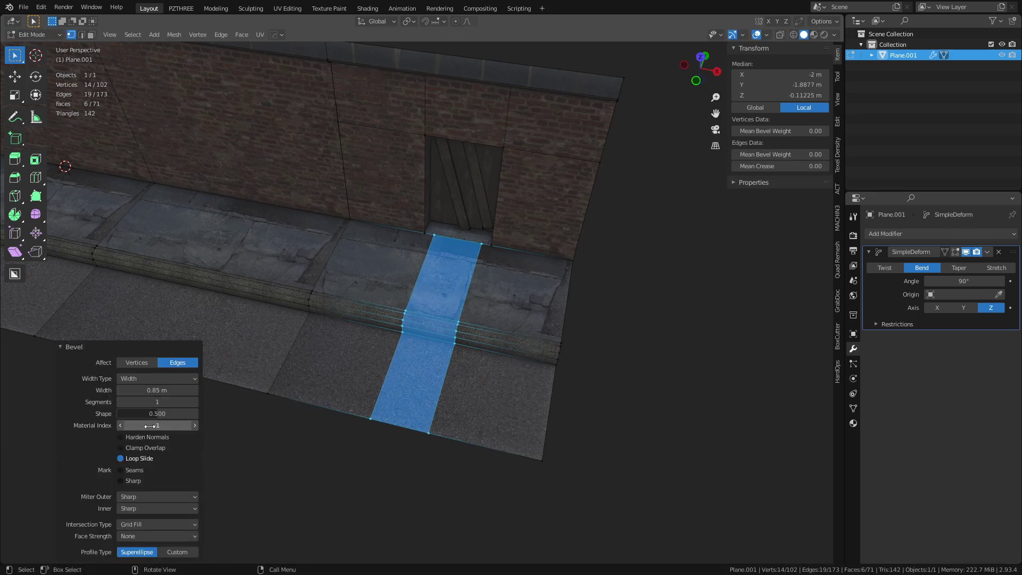
{"action": "left_click", "coordinate": [166, 390]}
{"action": "type", "text": "1.2"}
{"action": "key", "text": "Return"}
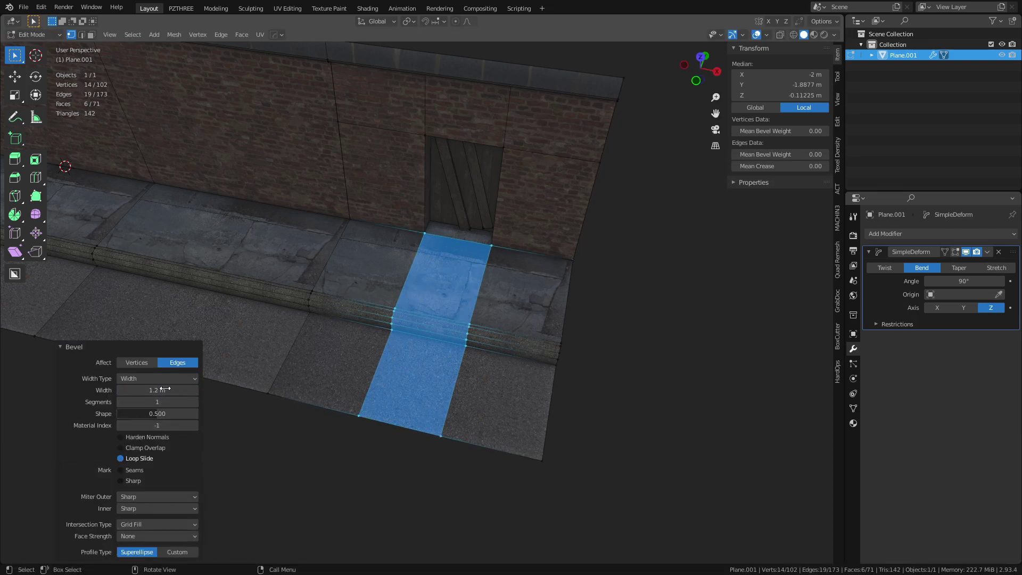
Merge all vertices by distance to weld the pavement cuts to the doorway, and return to object mode.
{"action": "key", "text": "a"}
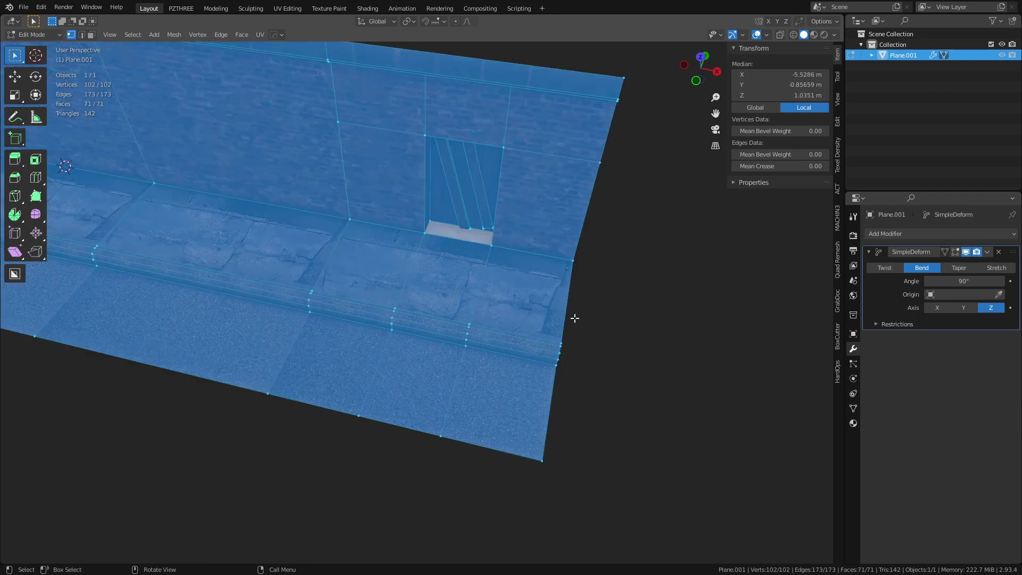
{"action": "key", "text": "m"}
{"action": "left_click", "coordinate": [574, 318]}
{"action": "key", "text": "ctrl+Tab"}
{"action": "left_click", "coordinate": [554, 366]}
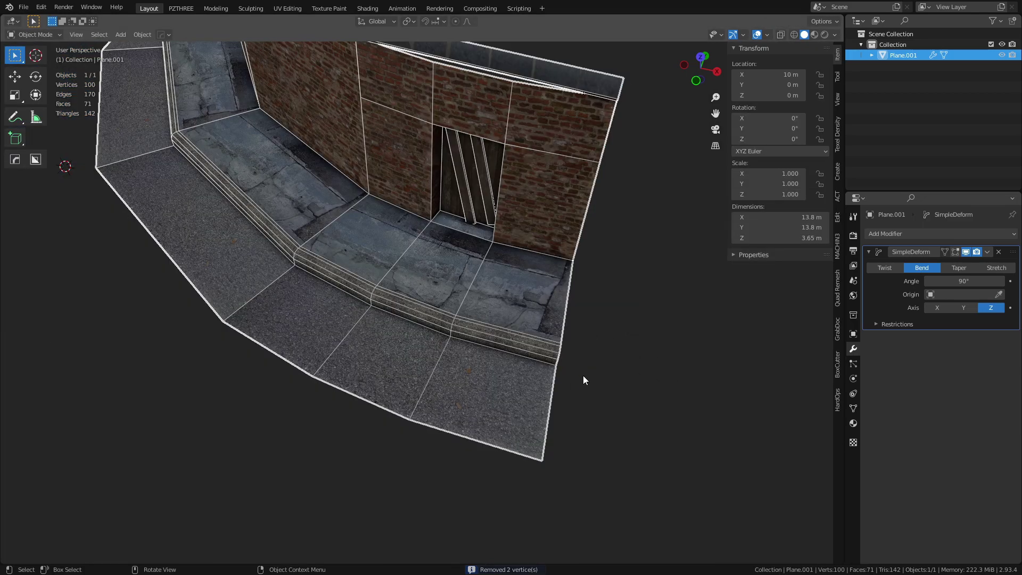
{"action": "left_click", "coordinate": [564, 370]}
Cut a loop through the stone coping above the door and bevel it to a 1.2 m width.
{"action": "middle_click_drag", "start_coordinate": [557, 378], "coordinate": [439, 191]}
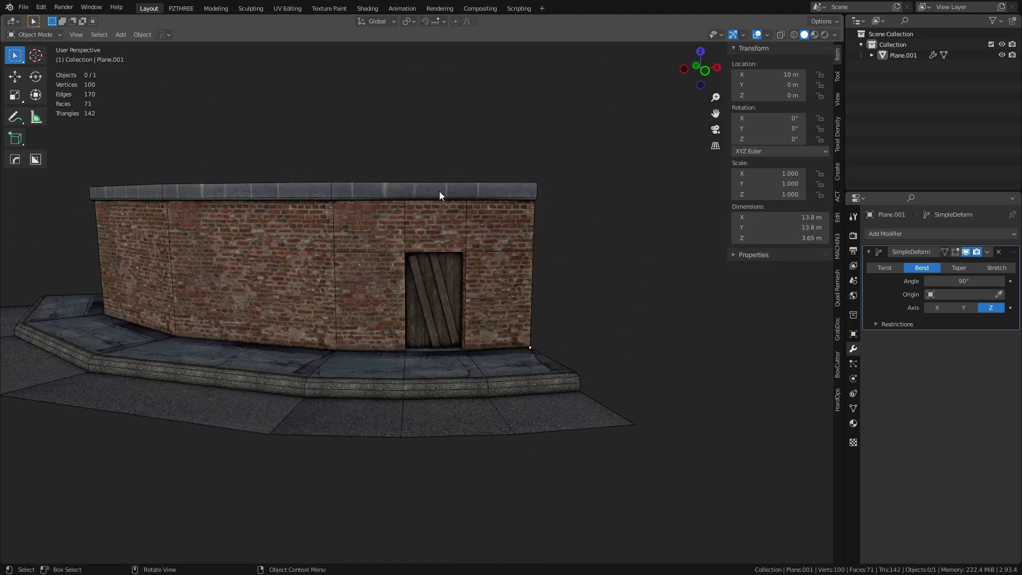
{"action": "scroll", "coordinate": [440, 192], "scroll_direction": "up", "scroll_amount": 3}
{"action": "key", "text": "ctrl+Tab"}
{"action": "left_click", "coordinate": [537, 226]}
{"action": "middle_click_drag", "start_coordinate": [482, 226], "coordinate": [438, 266]}
{"action": "key", "text": "ctrl+r"}
{"action": "left_click", "coordinate": [433, 127]}
{"action": "right_click", "coordinate": [432, 127]}
{"action": "key", "text": "ctrl+b"}
{"action": "left_click", "coordinate": [520, 360]}
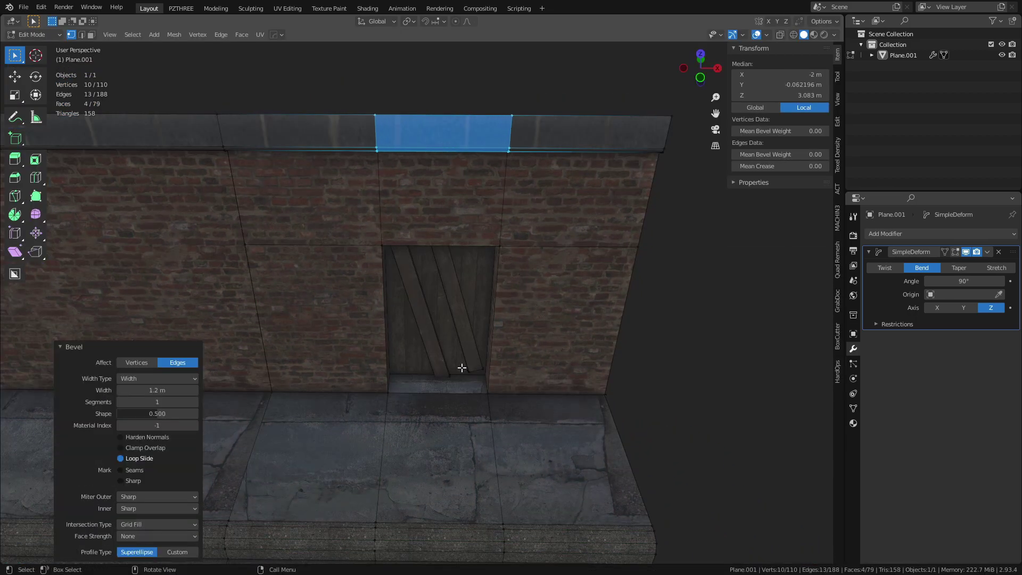
{"action": "left_click", "coordinate": [169, 390]}
{"action": "type", "text": "1.2"}
{"action": "key", "text": "Return"}
Weld the coping cuts to the wall by merging all vertices by distance, and inspect the bent doorway in object mode.
{"action": "key", "text": "a"}
{"action": "key", "text": "m"}
{"action": "left_click", "coordinate": [480, 237]}
{"action": "key", "text": "Tab"}
{"action": "middle_click_drag", "start_coordinate": [590, 429], "coordinate": [510, 342]}
{"action": "scroll", "coordinate": [509, 412], "scroll_direction": "up", "scroll_amount": 5}
{"action": "left_click", "coordinate": [548, 373]}
{"action": "scroll", "coordinate": [508, 344], "scroll_direction": "up", "scroll_amount": 10}
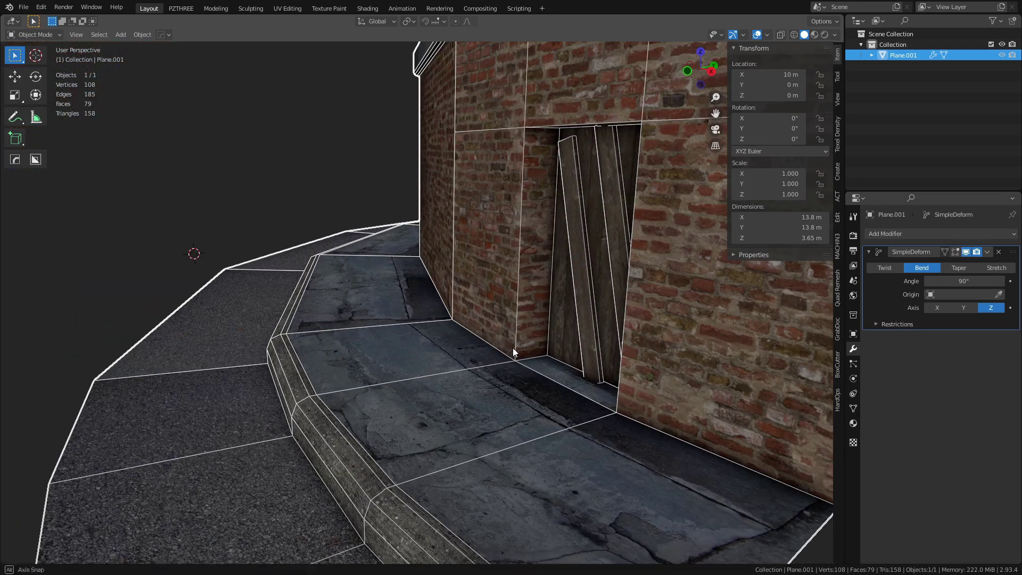
Enter edit mode on the wall mesh and show the SimpleDeform bend in edit mode and on the editing cage.
{"action": "middle_click_drag", "start_coordinate": [492, 280], "coordinate": [515, 311], "text": "shift"}
{"action": "scroll", "coordinate": [516, 321], "scroll_direction": "up", "scroll_amount": 3}
{"action": "key", "text": "Tab"}
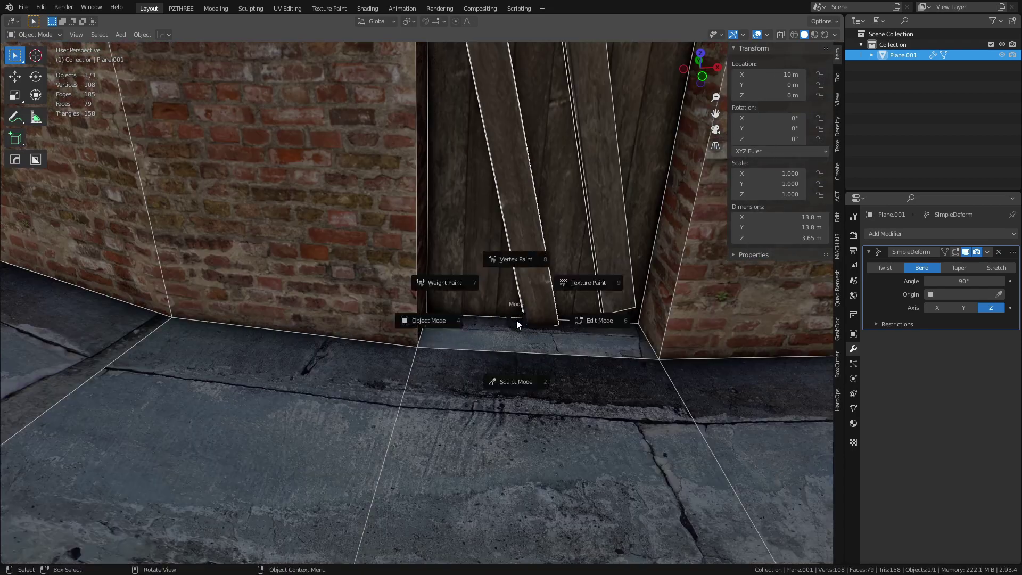
{"action": "left_click", "coordinate": [565, 315]}
{"action": "key", "text": "Tab"}
{"action": "left_click", "coordinate": [507, 315]}
{"action": "left_click", "coordinate": [955, 252]}
{"action": "key", "text": "Tab"}
{"action": "left_click", "coordinate": [671, 352]}
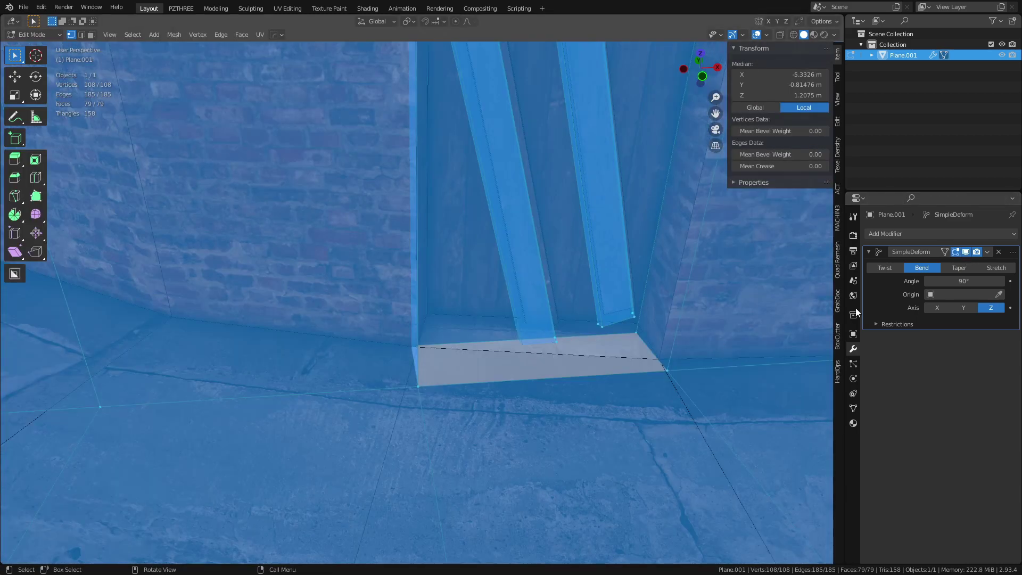
{"action": "left_click", "coordinate": [946, 253]}
{"action": "middle_click_drag", "start_coordinate": [664, 317], "coordinate": [615, 333], "text": "shift"}
{"action": "key", "text": "Tab"}
{"action": "key", "text": "Escape"}
Select the edge along the base of the door in edge mode and turn on the edge length display.
{"action": "key", "text": "2"}
{"action": "left_click", "coordinate": [448, 327]}
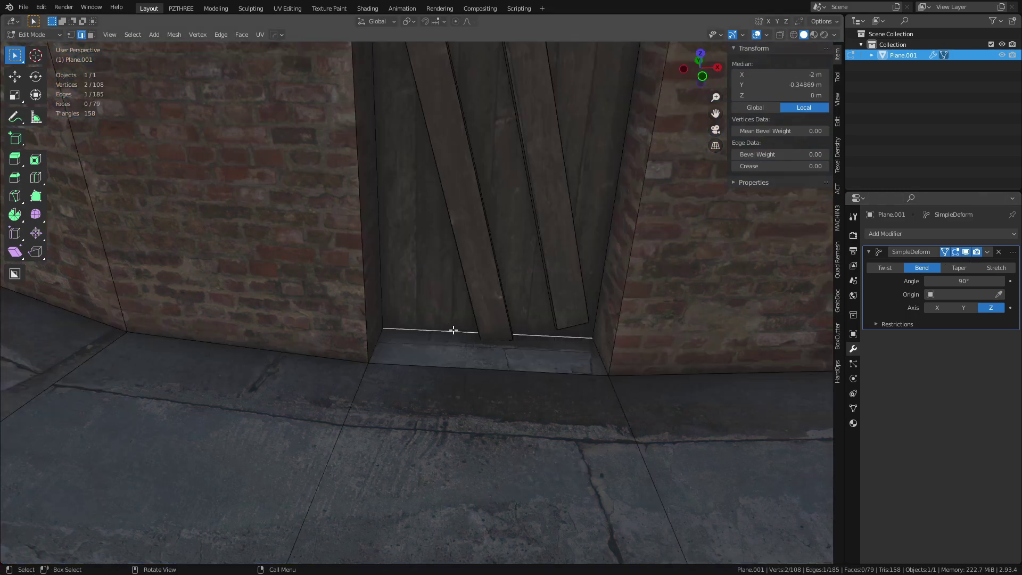
{"action": "left_click", "coordinate": [766, 35]}
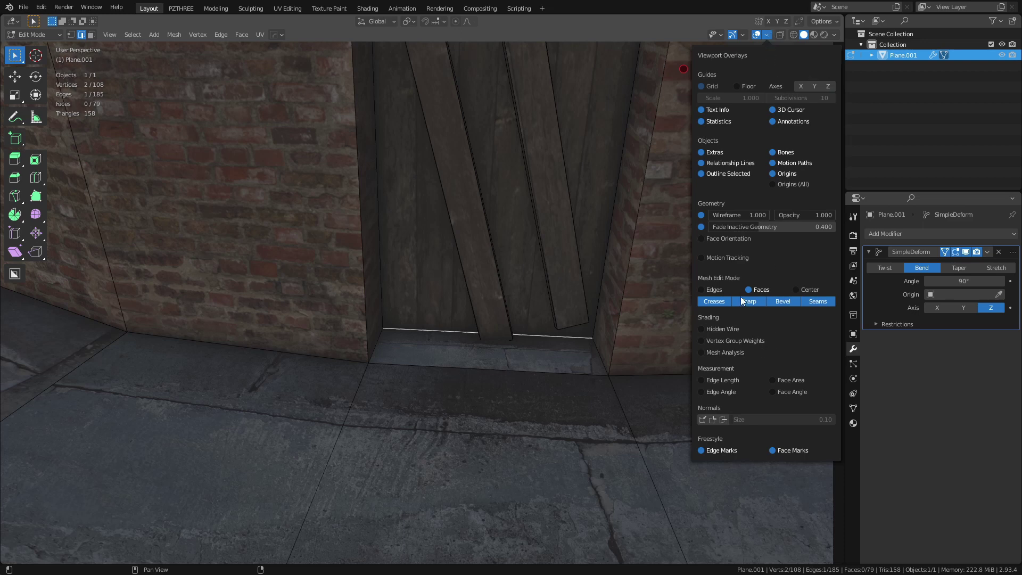
{"action": "left_click", "coordinate": [721, 378]}
{"action": "key", "text": "n"}
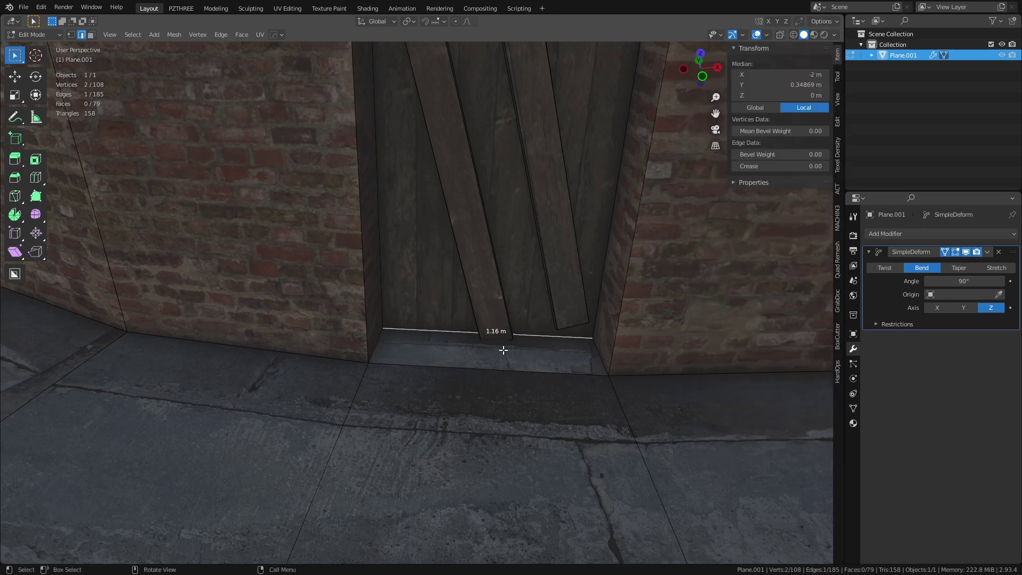
Measure the doorstep's front, side and back edges.
{"action": "middle_click_drag", "start_coordinate": [502, 354], "coordinate": [488, 364]}
{"action": "left_click", "coordinate": [495, 375]}
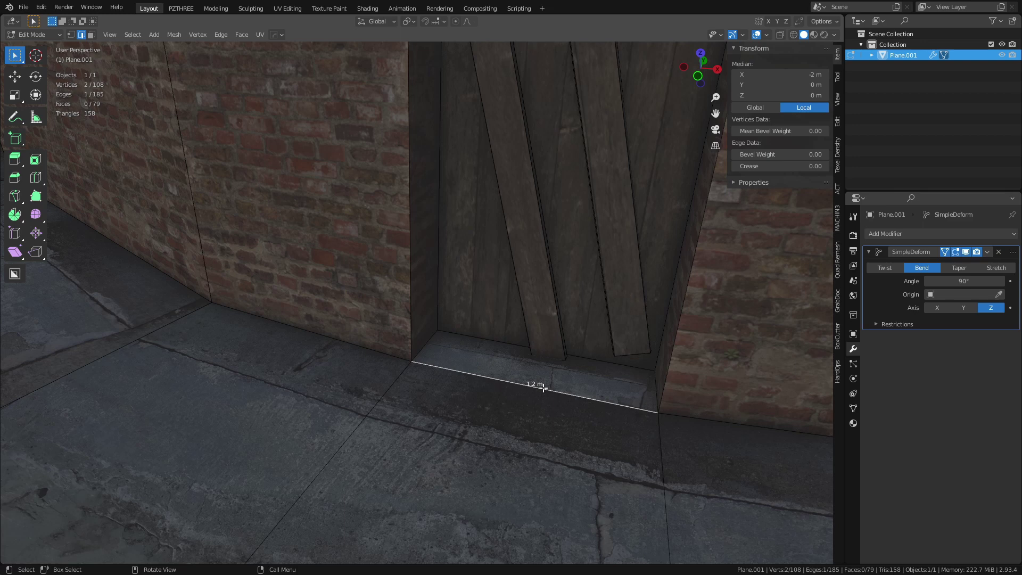
{"action": "left_click", "coordinate": [434, 343]}
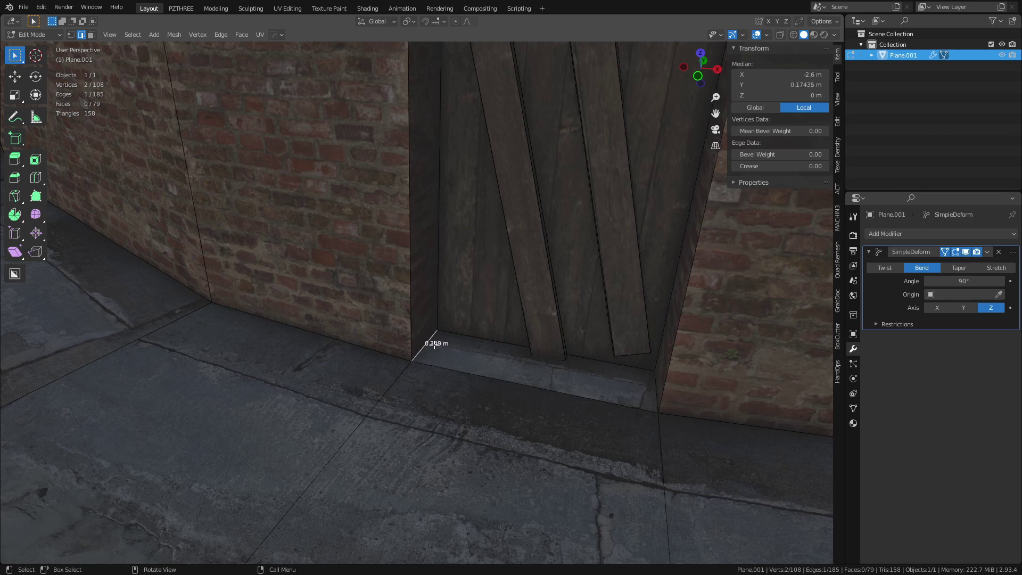
{"action": "scroll", "coordinate": [492, 283], "scroll_direction": "down", "scroll_amount": 1}
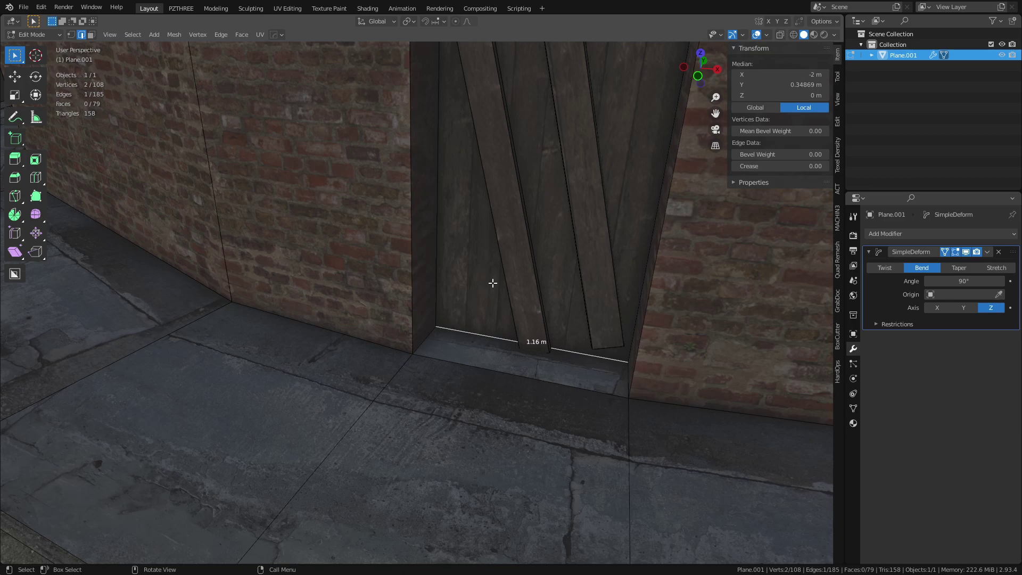
Add two evenly spaced loop cuts through the wall, pavement and road in the wide section beside the door.
{"action": "scroll", "coordinate": [521, 306], "scroll_direction": "down", "scroll_amount": 4}
{"action": "middle_click_drag", "start_coordinate": [498, 342], "coordinate": [522, 314], "text": "shift"}
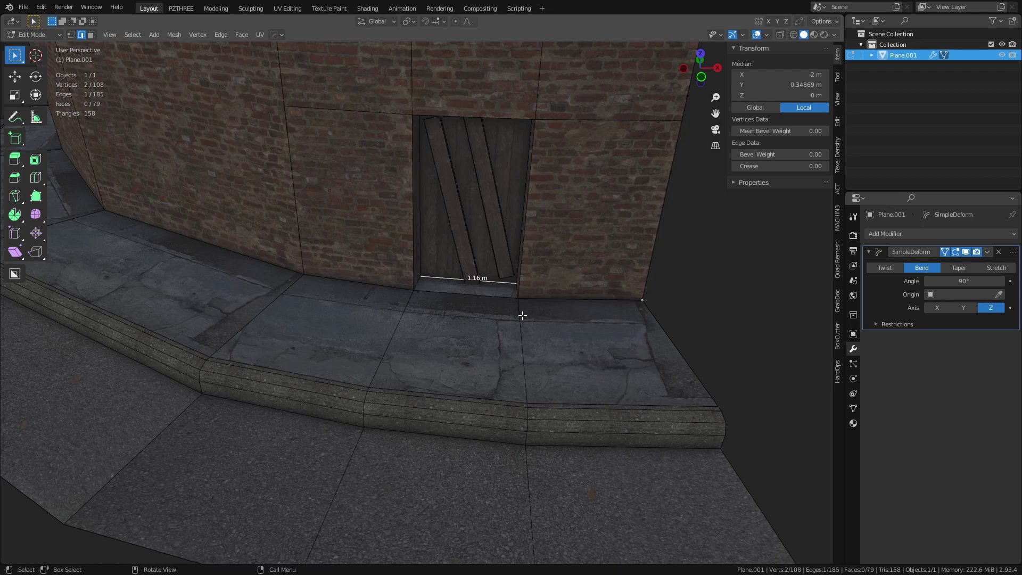
{"action": "scroll", "coordinate": [539, 339], "scroll_direction": "down", "scroll_amount": 3}
{"action": "middle_click_drag", "start_coordinate": [534, 356], "coordinate": [726, 367], "text": "shift"}
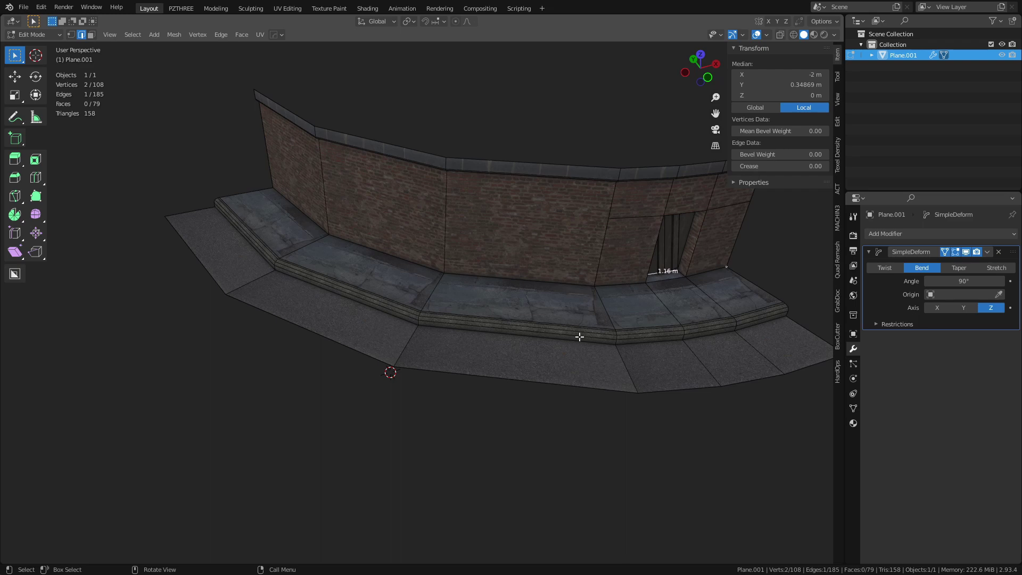
{"action": "key", "text": "ctrl+Tab"}
{"action": "left_click", "coordinate": [680, 347]}
{"action": "key", "text": "ctrl+r"}
{"action": "scroll", "coordinate": [509, 311], "scroll_direction": "up", "scroll_amount": 1}
{"action": "left_click", "coordinate": [509, 311]}
{"action": "right_click", "coordinate": [509, 311]}
Add two evenly spaced loop cuts to each of the two remaining wide sections toward the far end of the wall.
{"action": "key", "text": "ctrl+r"}
{"action": "scroll", "coordinate": [368, 277], "scroll_direction": "up", "scroll_amount": 2}
{"action": "scroll", "coordinate": [369, 277], "scroll_direction": "down", "scroll_amount": 1}
{"action": "left_click", "coordinate": [368, 277]}
{"action": "right_click", "coordinate": [368, 277]}
{"action": "key", "text": "ctrl+r"}
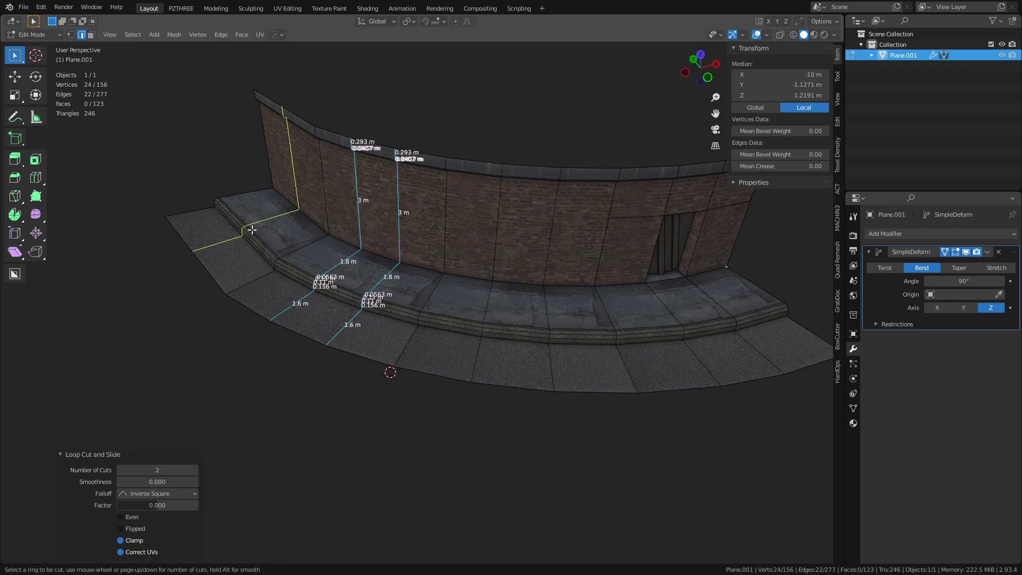
{"action": "left_click", "coordinate": [253, 230]}
{"action": "right_click", "coordinate": [256, 228]}
Return to object mode, deselect the mesh and examine the bent wall and pavement from above, including both ends.
{"action": "key", "text": "ctrl+Tab"}
{"action": "left_click", "coordinate": [441, 441]}
{"action": "left_click", "coordinate": [503, 450]}
{"action": "middle_click_drag", "start_coordinate": [564, 450], "coordinate": [439, 391]}
{"action": "middle_click_drag", "start_coordinate": [464, 395], "coordinate": [445, 379]}
{"action": "scroll", "coordinate": [516, 251], "scroll_direction": "down", "scroll_amount": 1}
{"action": "middle_click_drag", "start_coordinate": [329, 324], "coordinate": [279, 415]}
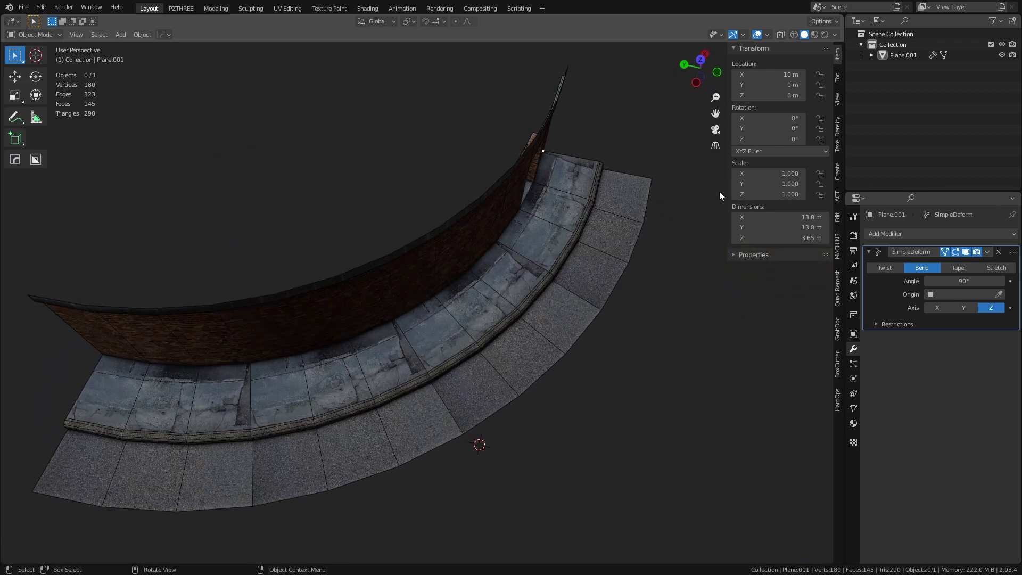
{"action": "middle_click_drag", "start_coordinate": [625, 281], "coordinate": [493, 356]}
{"action": "middle_click_drag", "start_coordinate": [615, 282], "coordinate": [524, 357]}
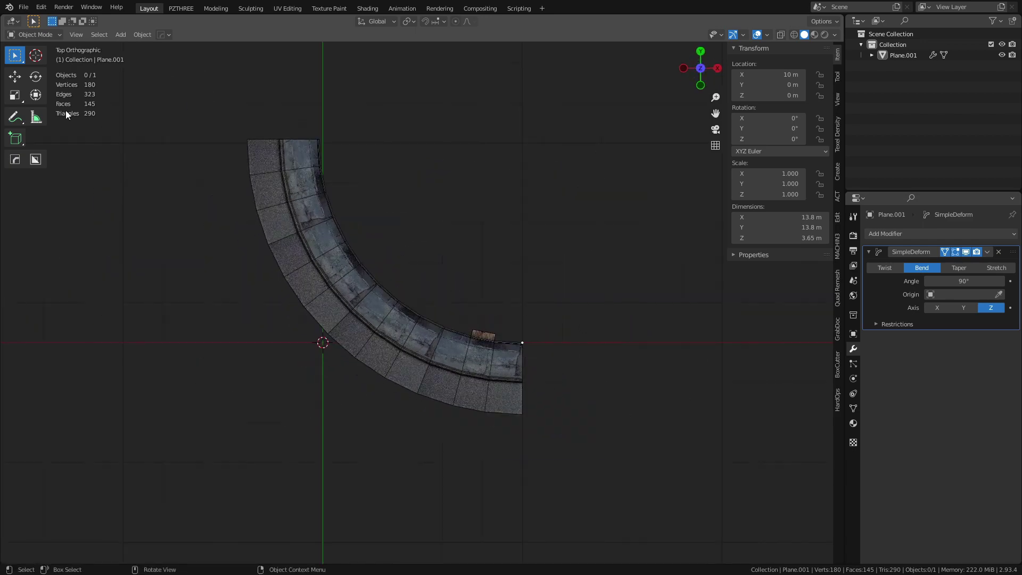
{"action": "scroll", "coordinate": [541, 398], "scroll_direction": "up", "scroll_amount": 2}
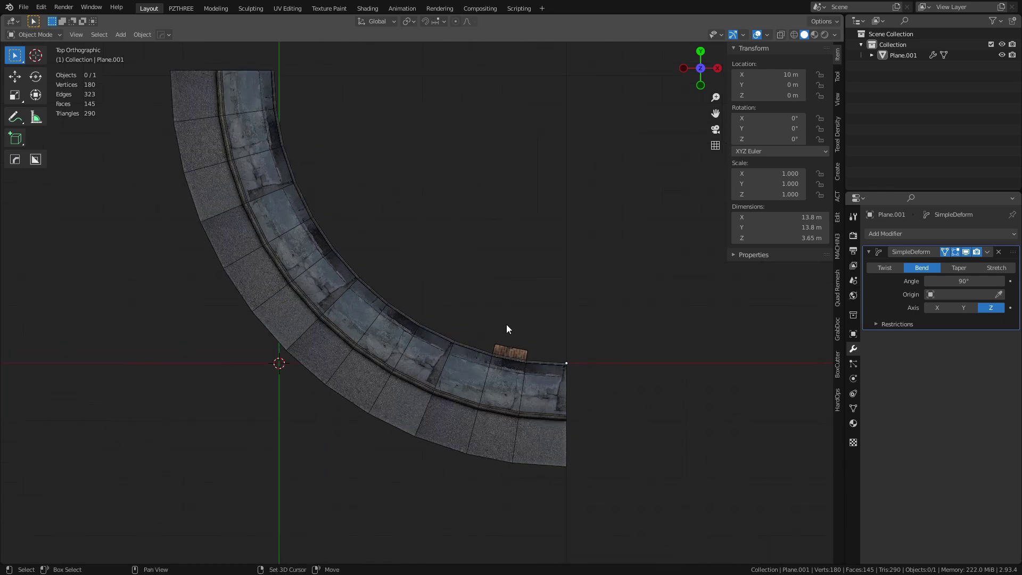
{"action": "middle_click_drag", "start_coordinate": [508, 321], "coordinate": [530, 334], "text": "shift"}
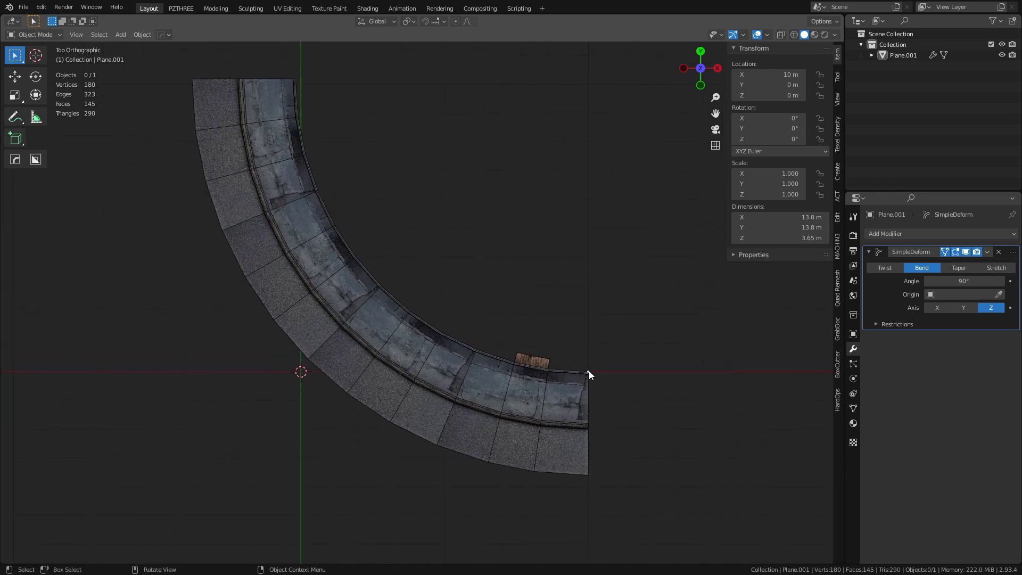
{"action": "middle_click_drag", "start_coordinate": [355, 169], "coordinate": [366, 262], "text": "shift"}
{"action": "scroll", "coordinate": [305, 195], "scroll_direction": "up", "scroll_amount": 4}
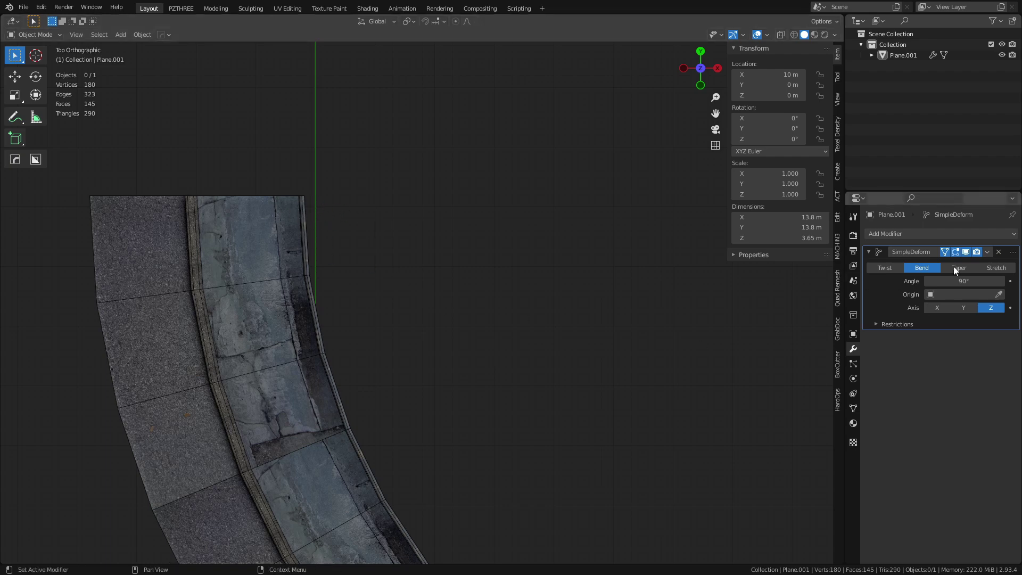
Set the SimpleDeform bend angle to 180° and examine the end of the curve from above.
{"action": "scroll", "coordinate": [561, 330], "scroll_direction": "down", "scroll_amount": 1}
{"action": "left_click", "coordinate": [963, 281]}
{"action": "type", "text": "180"}
{"action": "key", "text": "Return"}
{"action": "scroll", "coordinate": [618, 314], "scroll_direction": "down", "scroll_amount": 3}
{"action": "middle_click_drag", "start_coordinate": [662, 332], "coordinate": [655, 334], "text": "shift"}
{"action": "scroll", "coordinate": [655, 339], "scroll_direction": "up", "scroll_amount": 4}
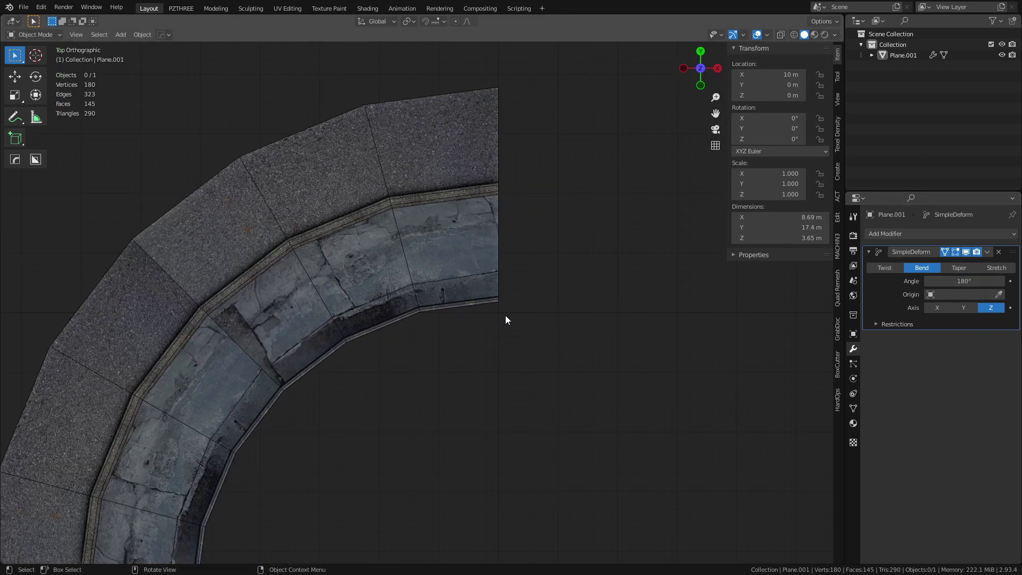
Set the SimpleDeform bend angle to 90° and view the curved wall from several sides.
{"action": "left_click", "coordinate": [959, 283]}
{"action": "type", "text": "90"}
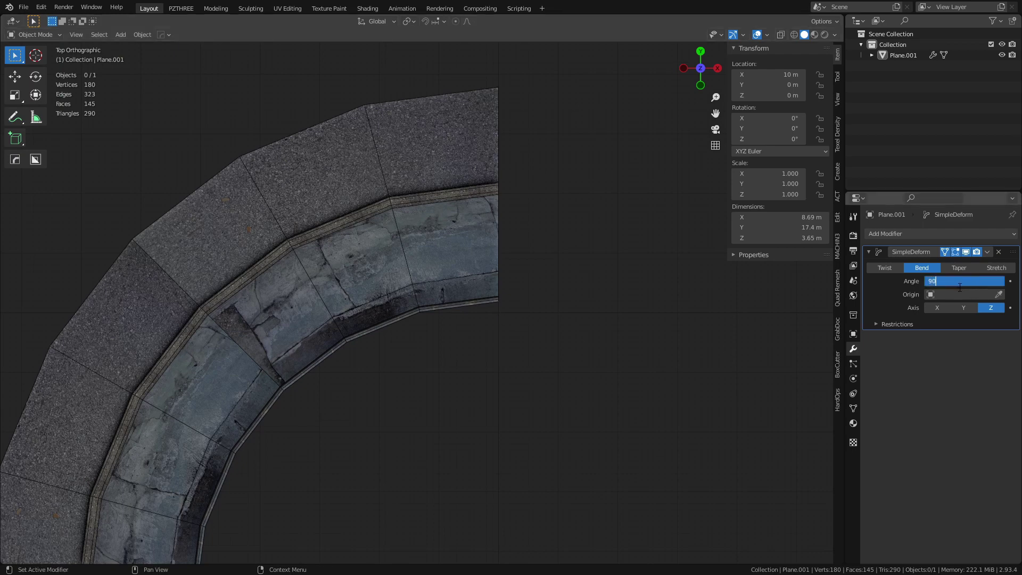
{"action": "key", "text": "Return"}
{"action": "scroll", "coordinate": [554, 394], "scroll_direction": "down", "scroll_amount": 6}
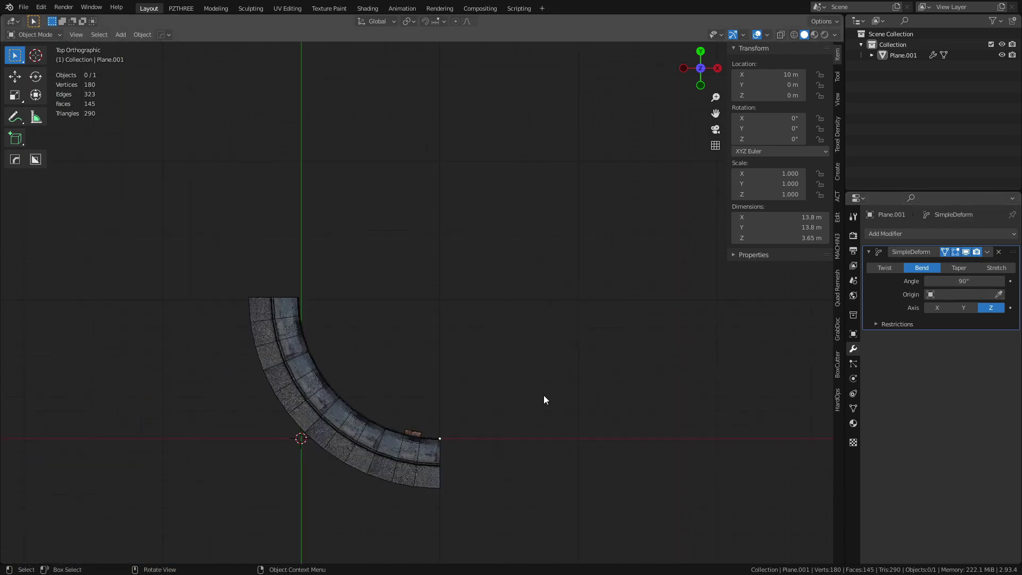
{"action": "middle_click_drag", "start_coordinate": [464, 453], "coordinate": [567, 404]}
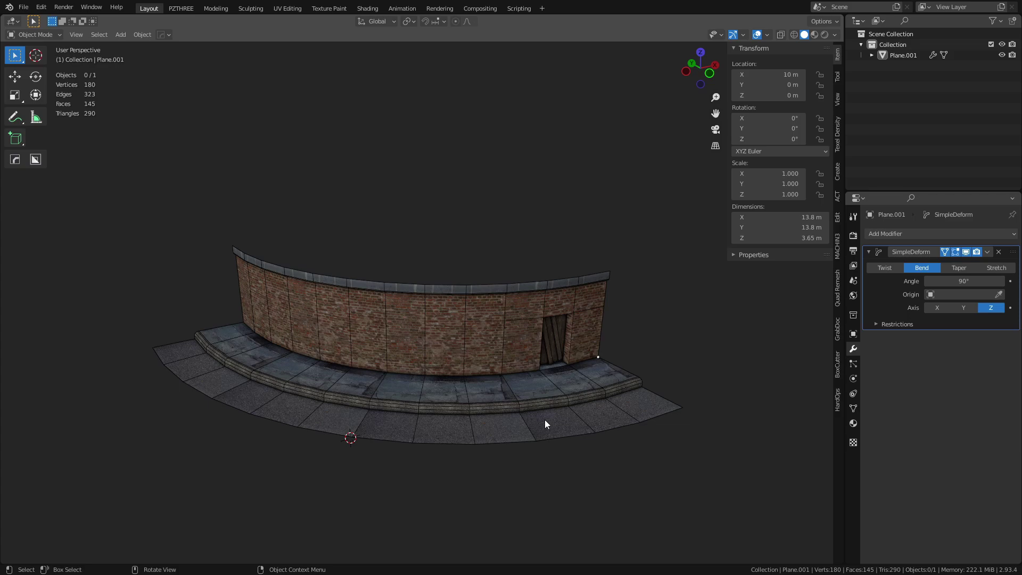
{"action": "middle_click_drag", "start_coordinate": [516, 423], "coordinate": [580, 372]}
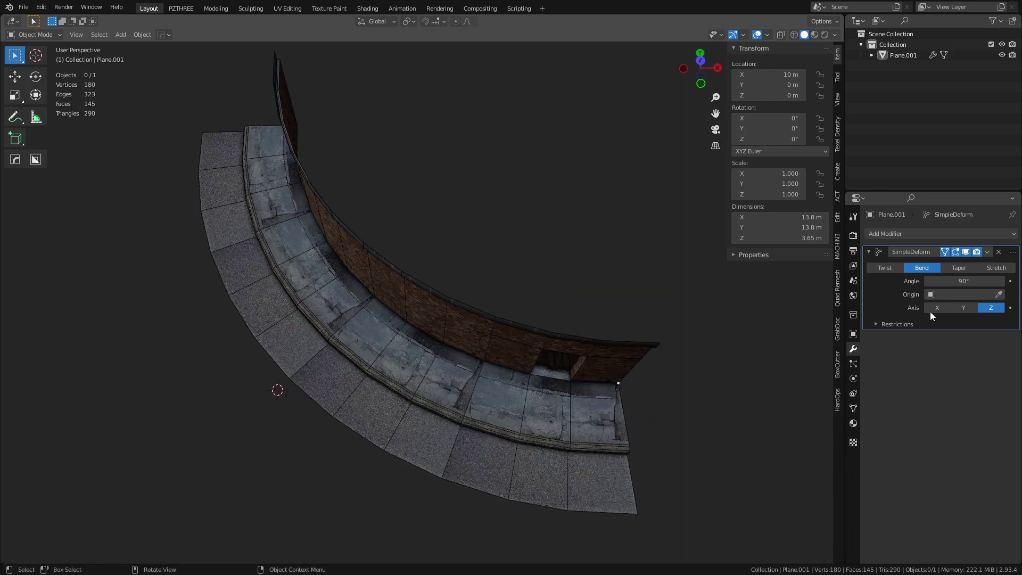
Remove the SimpleDeform modifier from the wall, then select the straight mesh and enter edit mode.
{"action": "left_click", "coordinate": [999, 253]}
{"action": "middle_click_drag", "start_coordinate": [652, 438], "coordinate": [401, 206]}
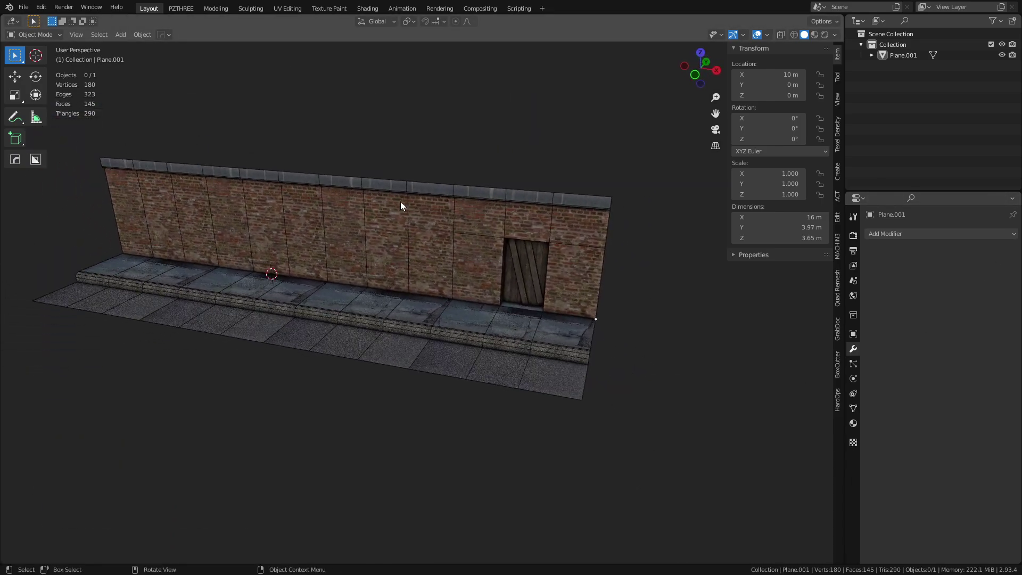
{"action": "left_click", "coordinate": [427, 254]}
{"action": "key", "text": "ctrl+Tab"}
{"action": "left_click", "coordinate": [479, 253]}
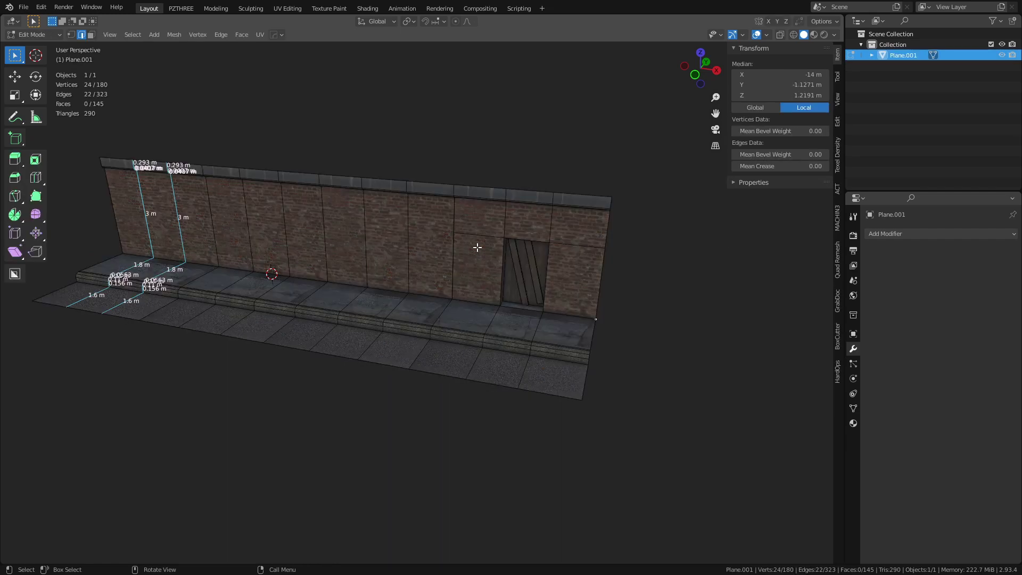
Add a horizontal loop cut at mid-height along the brick wall, without sliding it.
{"action": "key", "text": "ctrl+r"}
{"action": "left_click", "coordinate": [385, 223]}
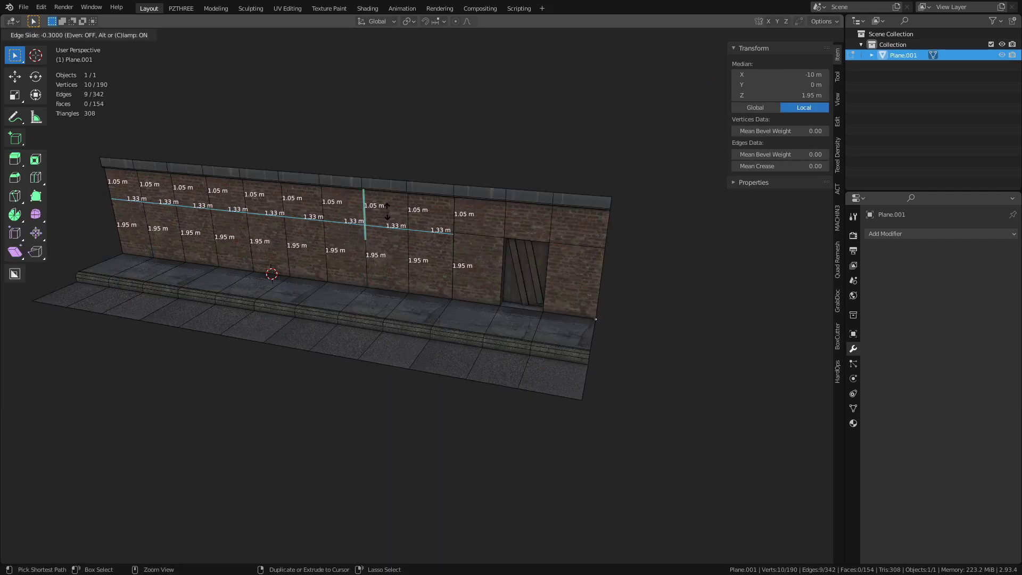
{"action": "right_click", "coordinate": [387, 214]}
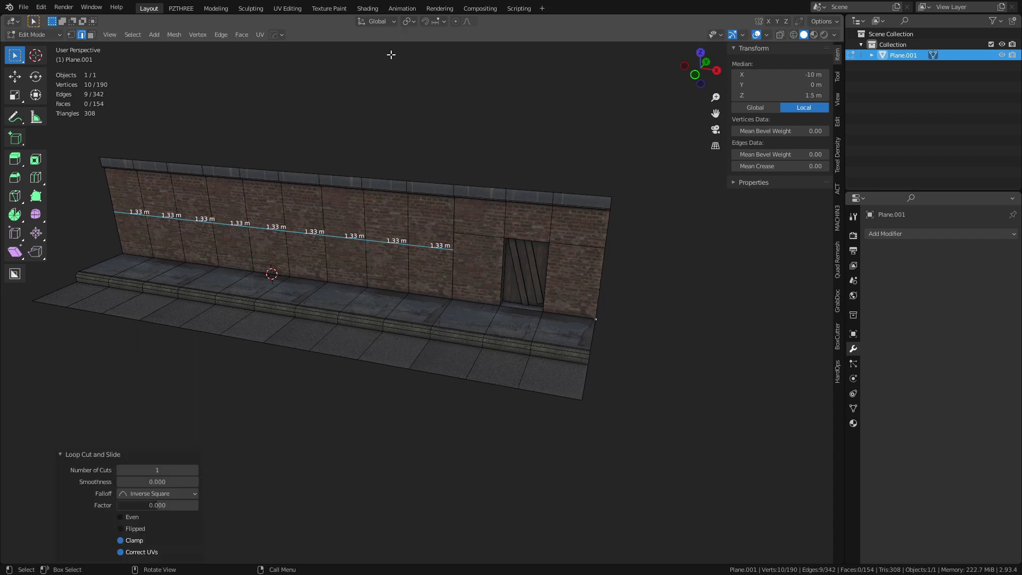
Try moving the new wall loop freely with Vertex as the snap target, and check the mesh transform options.
{"action": "left_click", "coordinate": [436, 23]}
{"action": "left_click", "coordinate": [426, 65]}
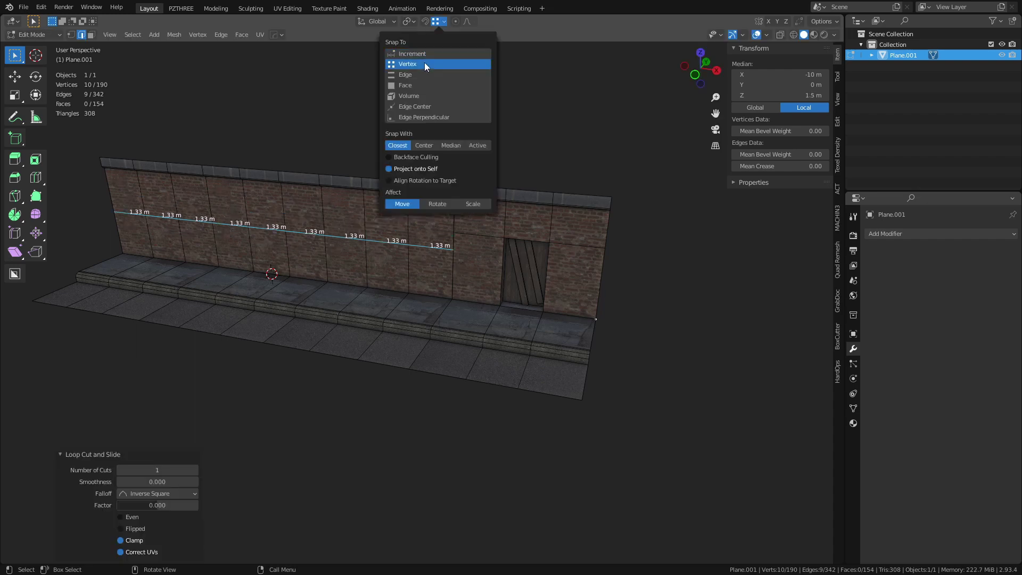
{"action": "key", "text": "g"}
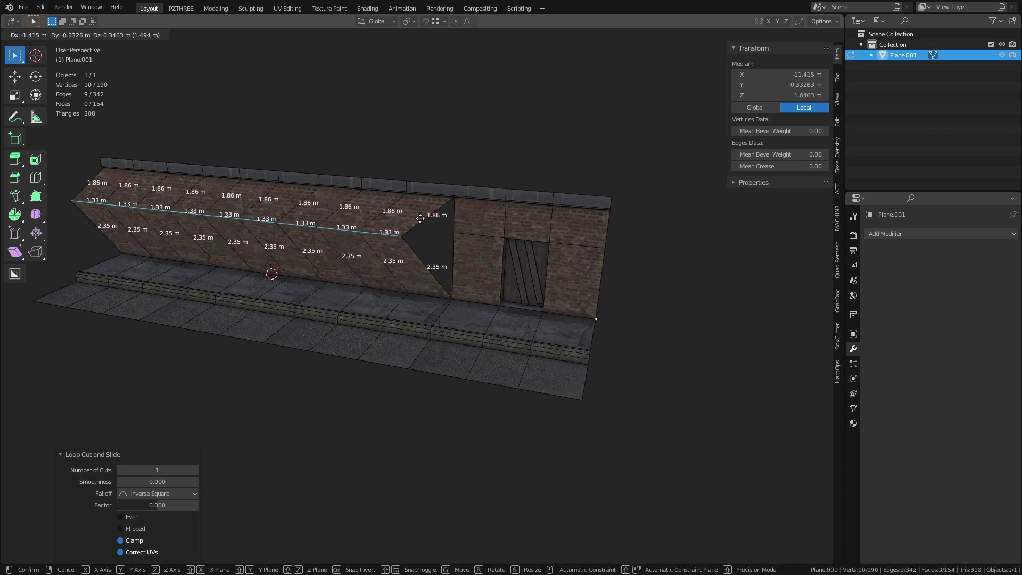
{"action": "key", "text": "Escape"}
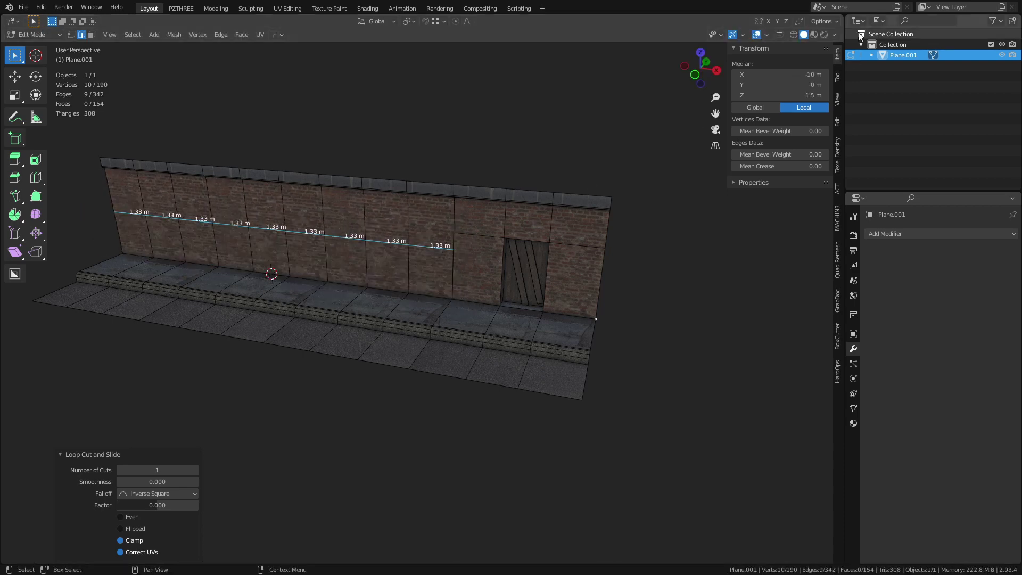
{"action": "left_click", "coordinate": [822, 21]}
{"action": "left_click", "coordinate": [833, 43]}
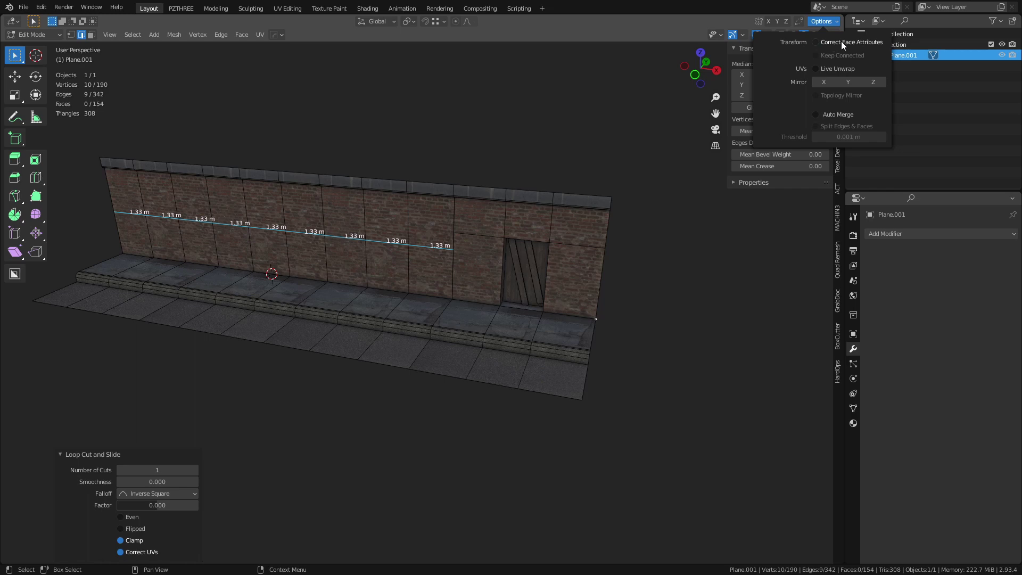
{"action": "key", "text": "g"}
{"action": "key", "text": "Escape"}
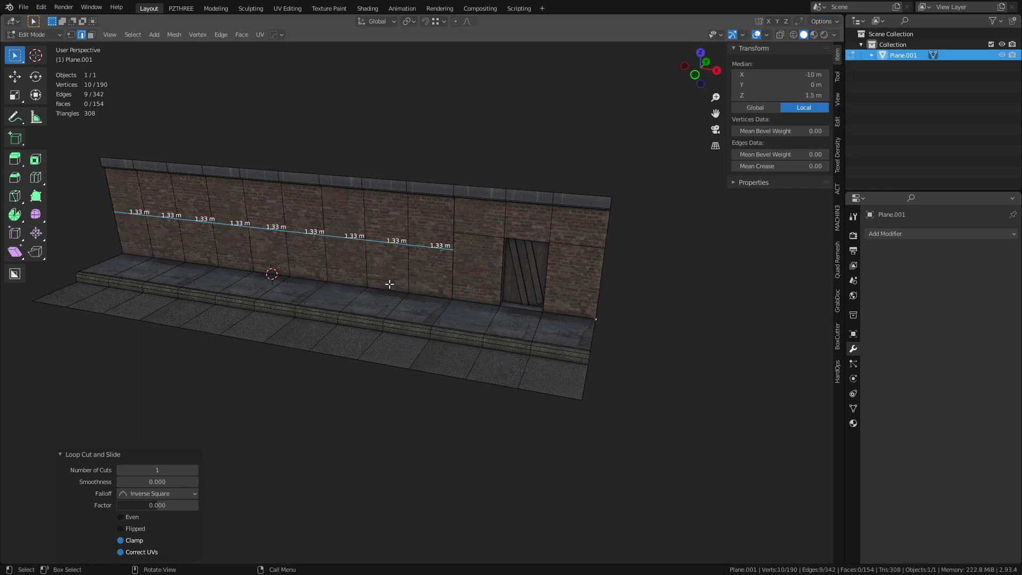
Enable Correct Face Attributes for mesh transforms and move the wall's horizontal loop up 0.5 m along Z.
{"action": "left_click", "coordinate": [823, 21]}
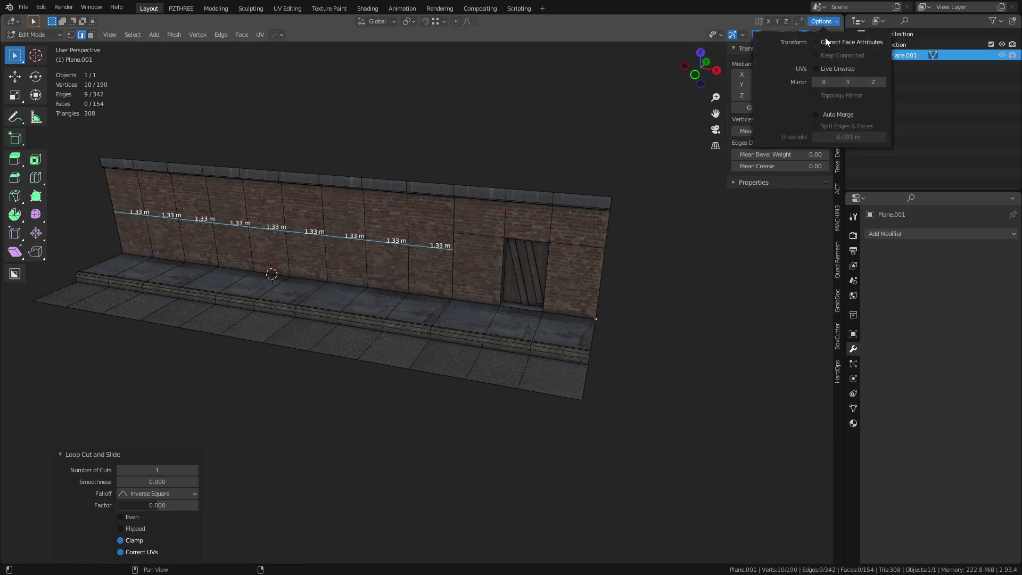
{"action": "left_click", "coordinate": [831, 43]}
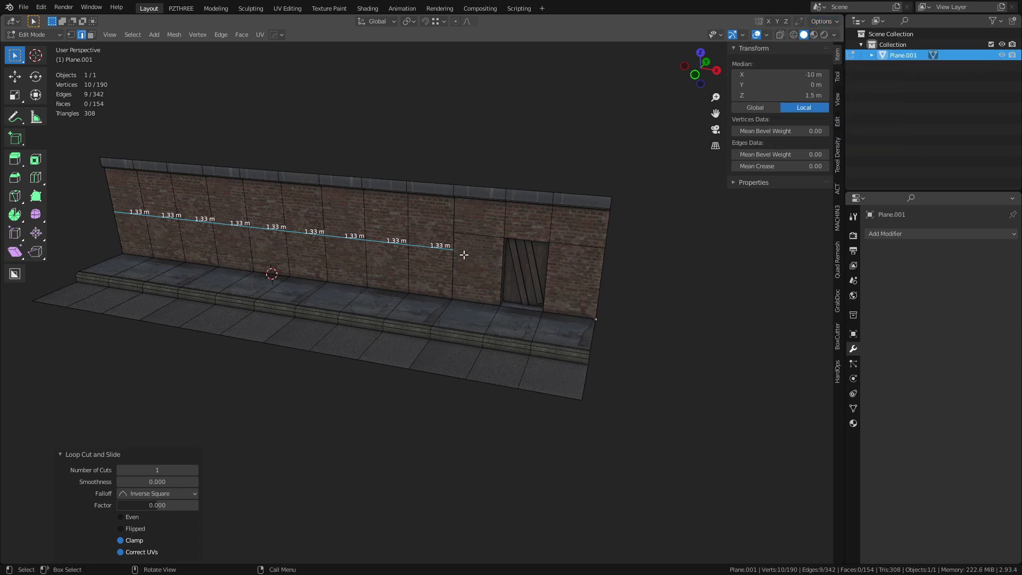
{"action": "key", "text": "g"}
{"action": "key", "text": "z"}
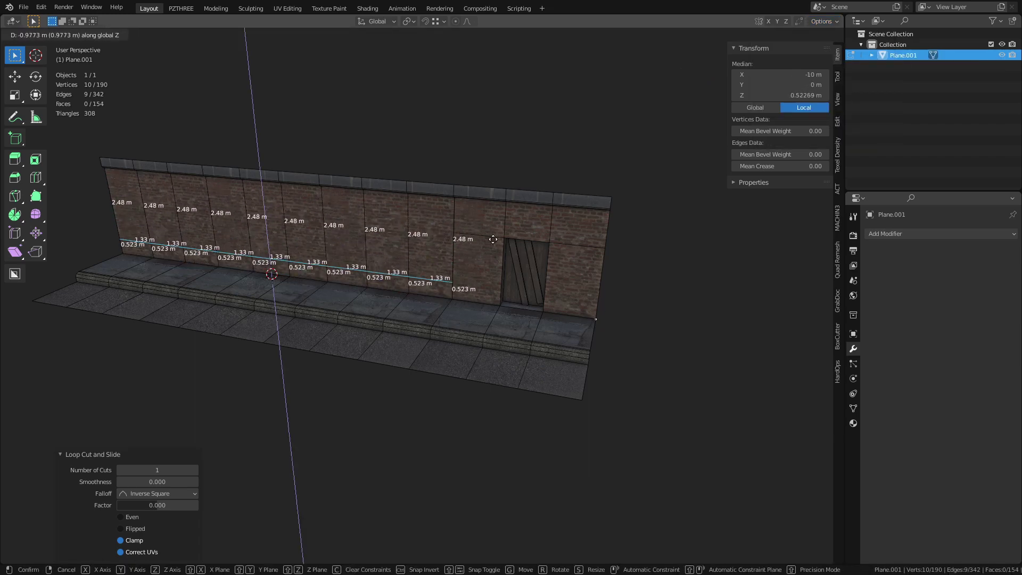
{"action": "key", "text": "Escape"}
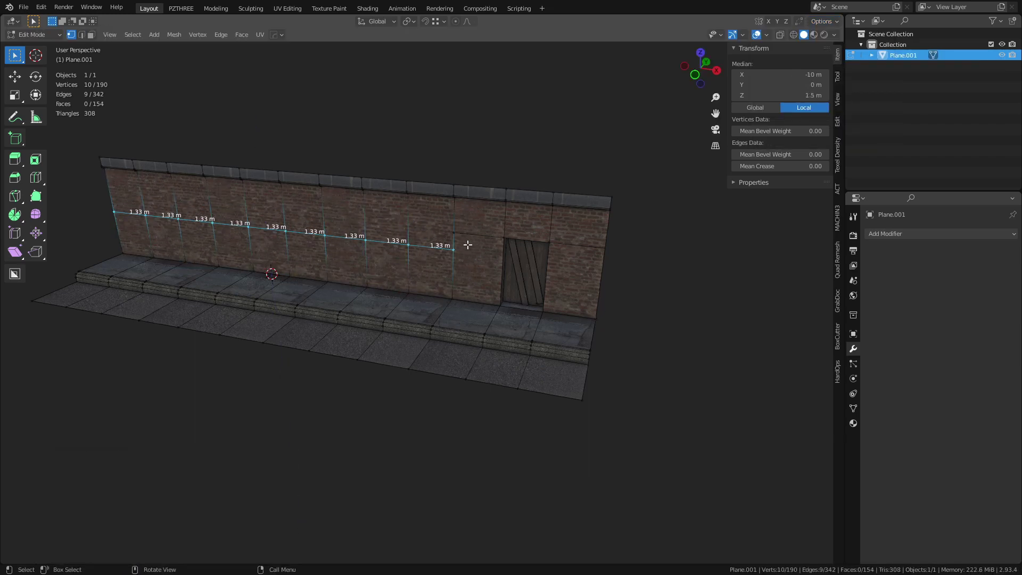
{"action": "type", "text": "gz0.5"}
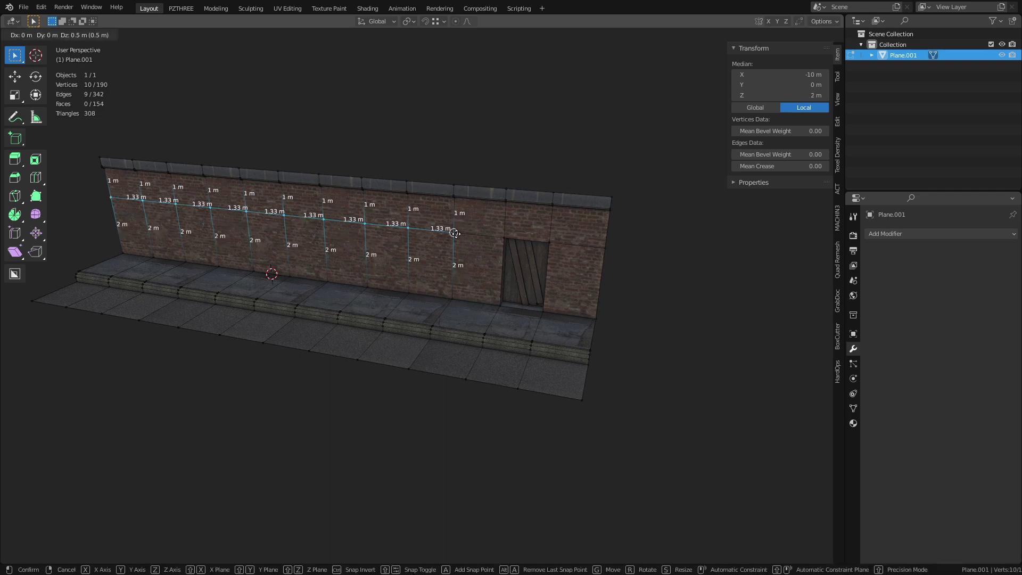
{"action": "key", "text": "Return"}
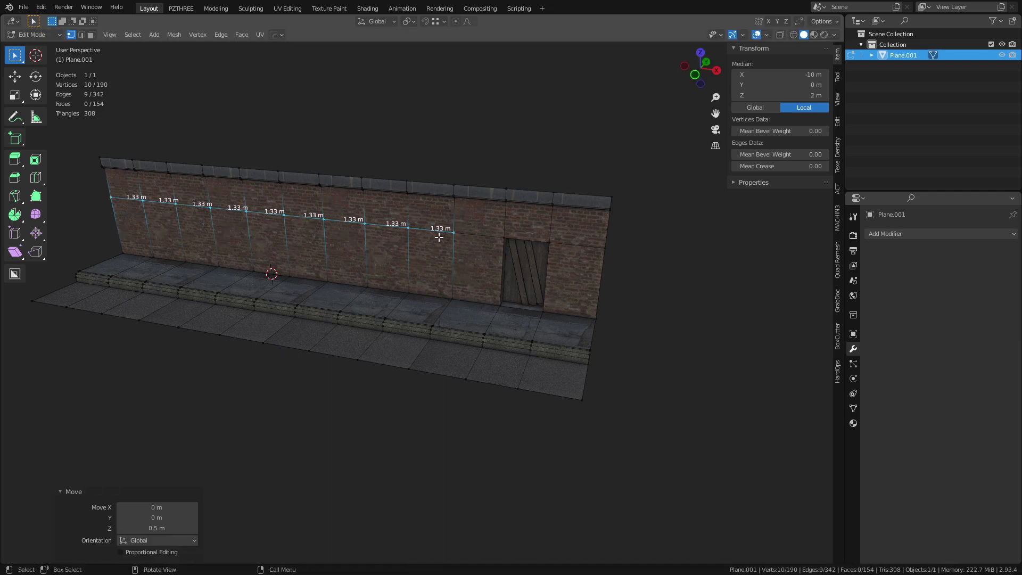
Turn off the edge length measurements in the viewport overlays and clear the mesh selection.
{"action": "left_click", "coordinate": [668, 313]}
{"action": "key", "text": "ctrl+Tab"}
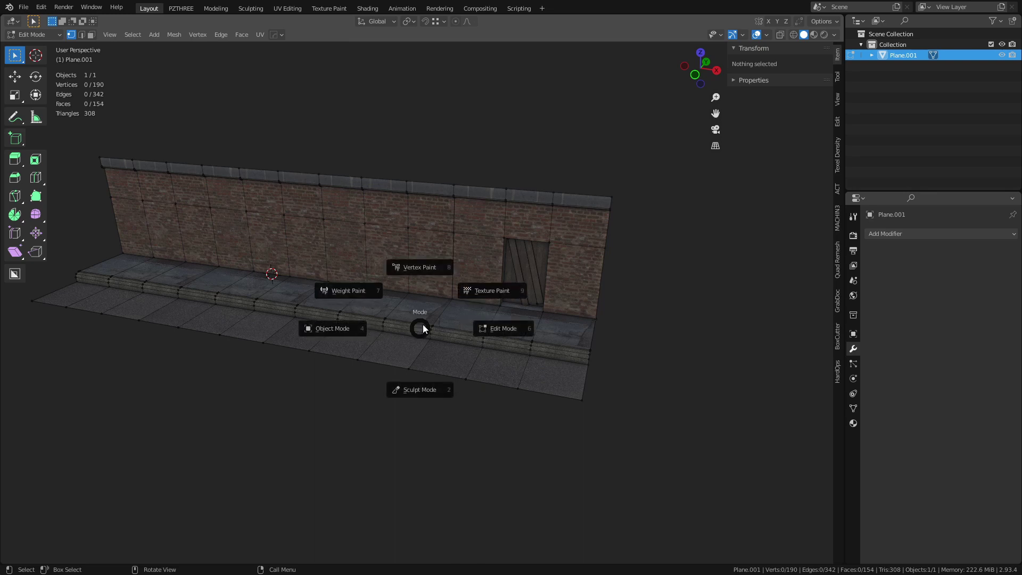
{"action": "key", "text": "a"}
{"action": "left_click", "coordinate": [766, 35]}
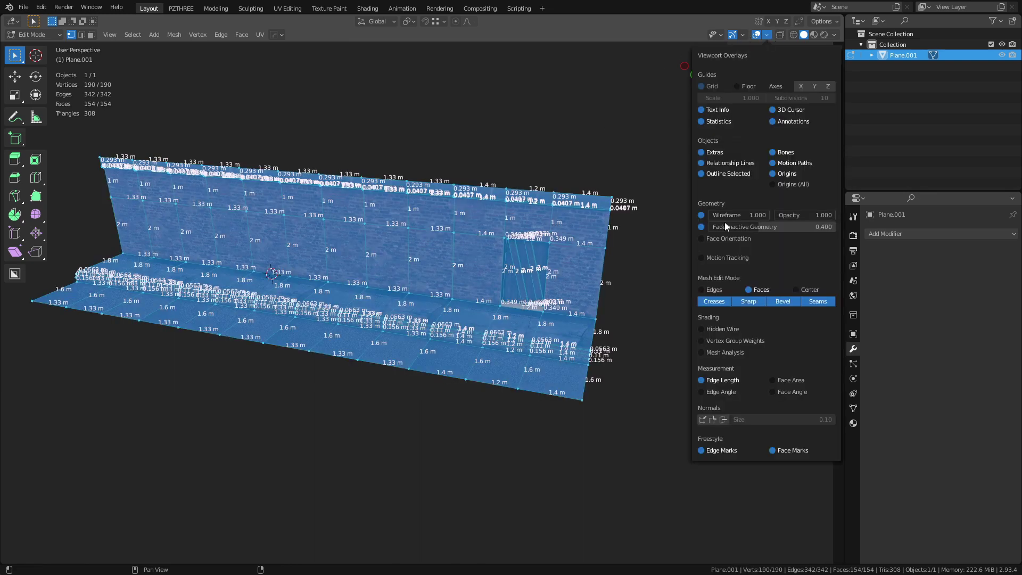
{"action": "left_click", "coordinate": [716, 380]}
{"action": "key", "text": "n"}
{"action": "scroll", "coordinate": [526, 382], "scroll_direction": "up", "scroll_amount": 2}
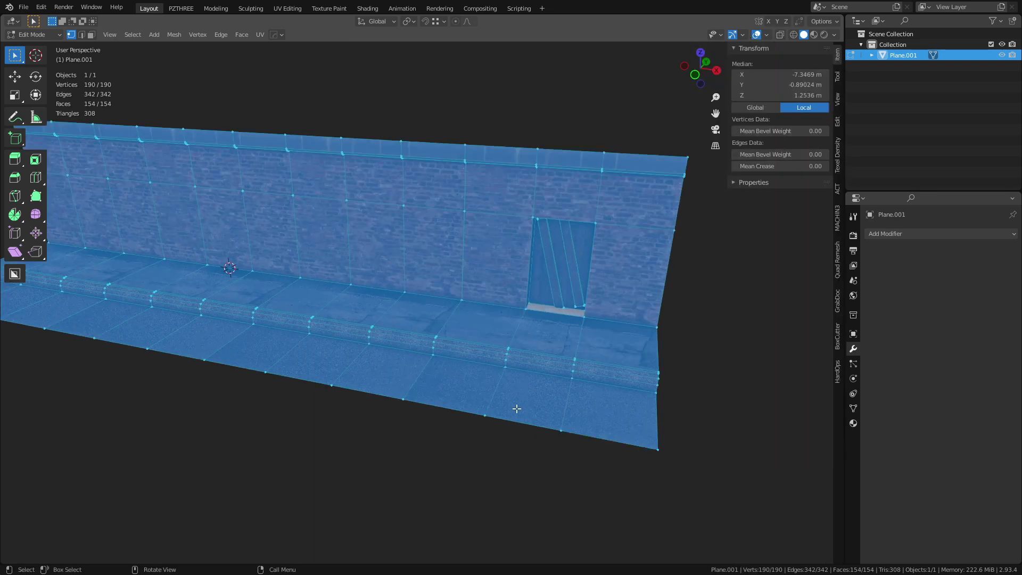
{"action": "key", "text": "alt+a"}
Select the continuous row of edges along the wall's base and try setting the object's origin to the active edge.
{"action": "middle_click_drag", "start_coordinate": [424, 494], "coordinate": [599, 301]}
{"action": "key", "text": "2"}
{"action": "left_click", "coordinate": [199, 250]}
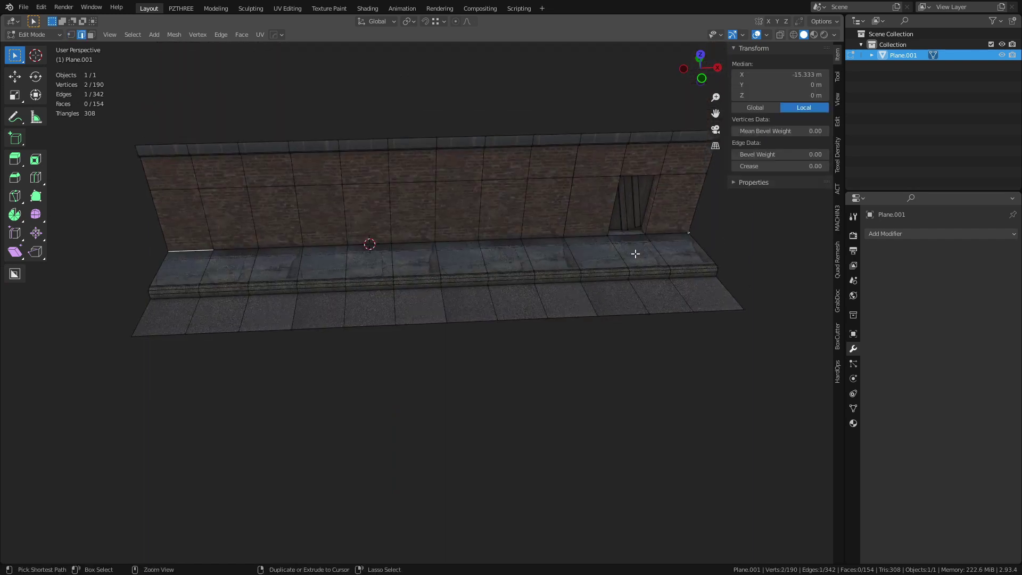
{"action": "left_click", "coordinate": [667, 234], "text": "ctrl"}
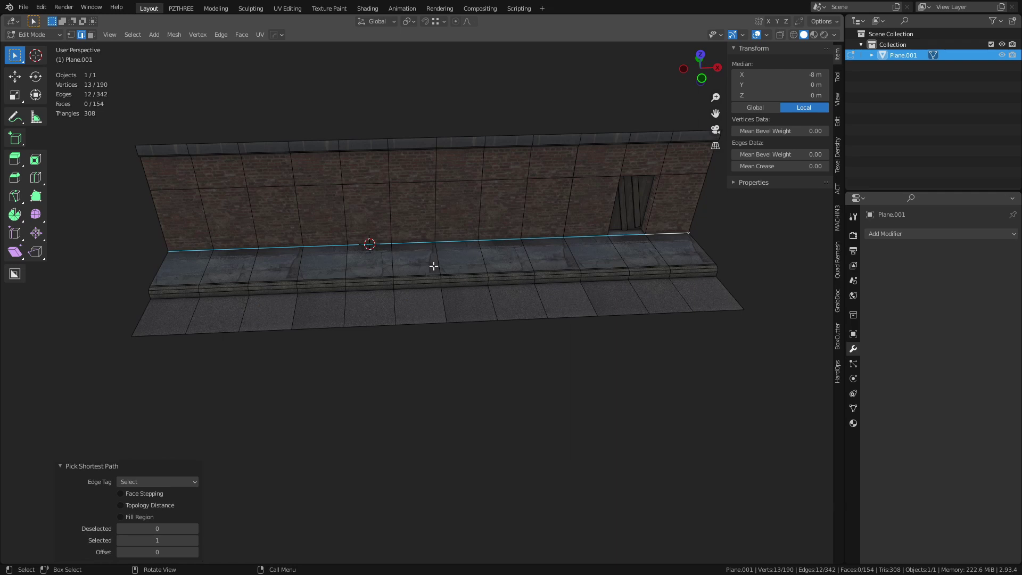
{"action": "key", "text": "shift+s"}
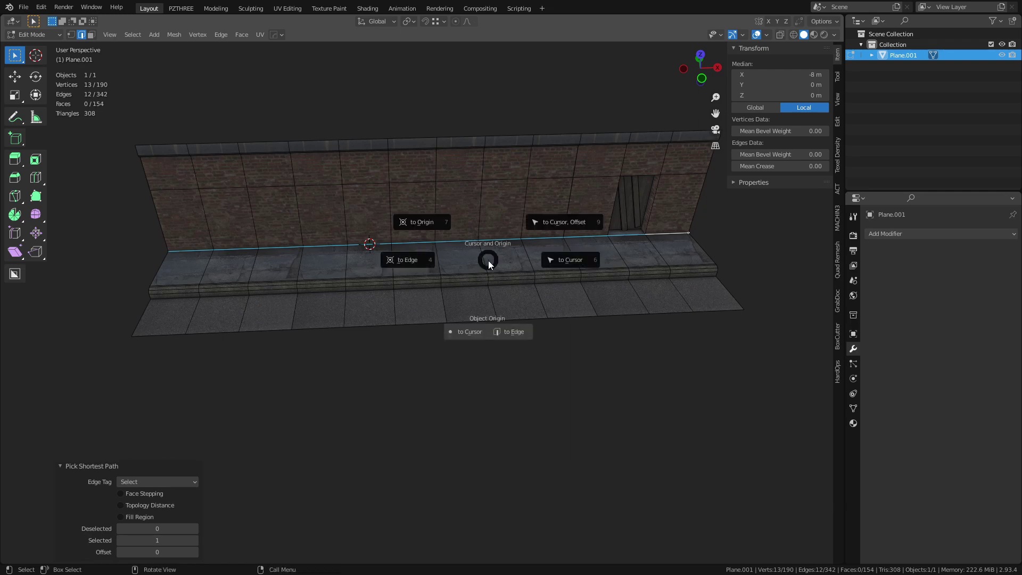
{"action": "left_click", "coordinate": [512, 334]}
Set the object's origin to the middle vertex at the wall's base and return to object mode.
{"action": "key", "text": "1"}
{"action": "left_click", "coordinate": [435, 245]}
{"action": "key", "text": "shift+s"}
{"action": "left_click", "coordinate": [456, 324]}
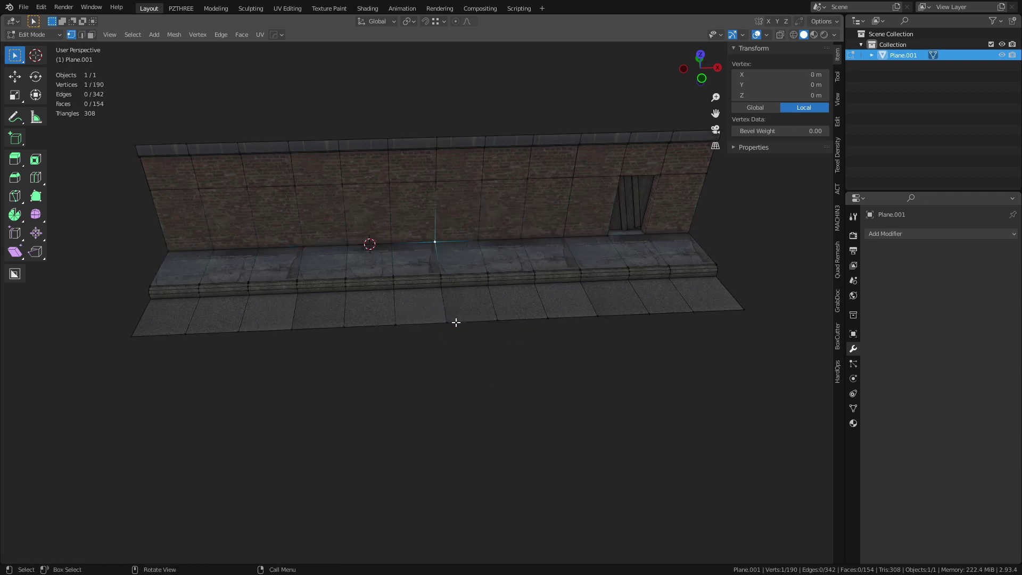
{"action": "key", "text": "Tab"}
Look at the wall from directly above and reset the object's X location to 0 m.
{"action": "left_click", "coordinate": [498, 354]}
{"action": "middle_click_drag", "start_coordinate": [499, 354], "coordinate": [365, 270]}
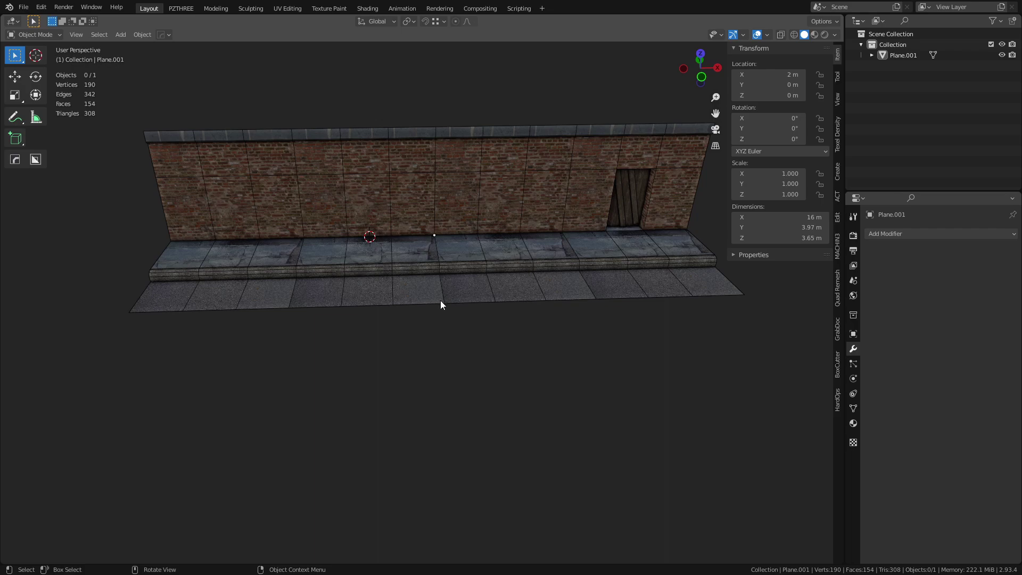
{"action": "middle_click_drag", "start_coordinate": [432, 238], "coordinate": [521, 405]}
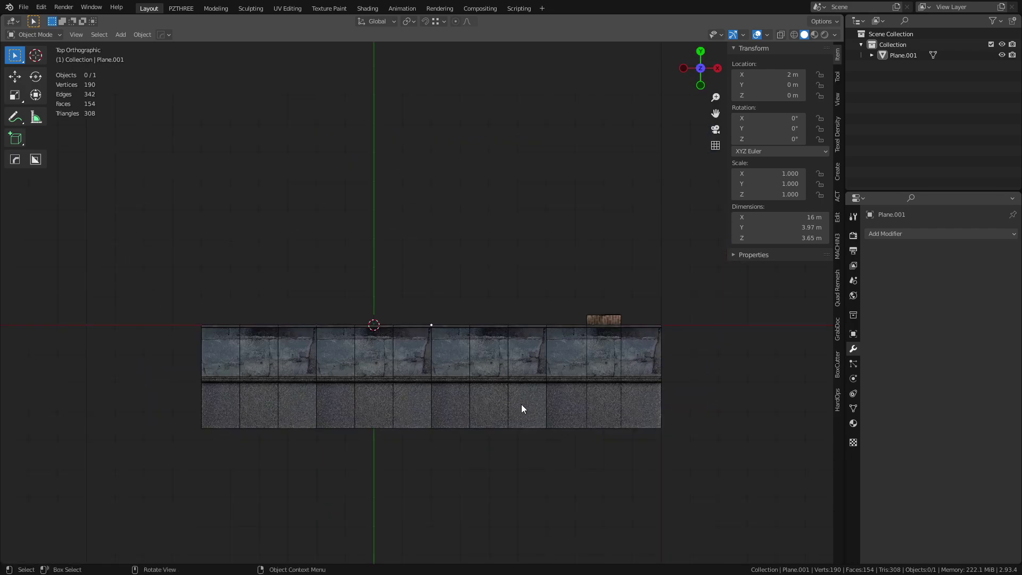
{"action": "key", "text": "BackSpace"}
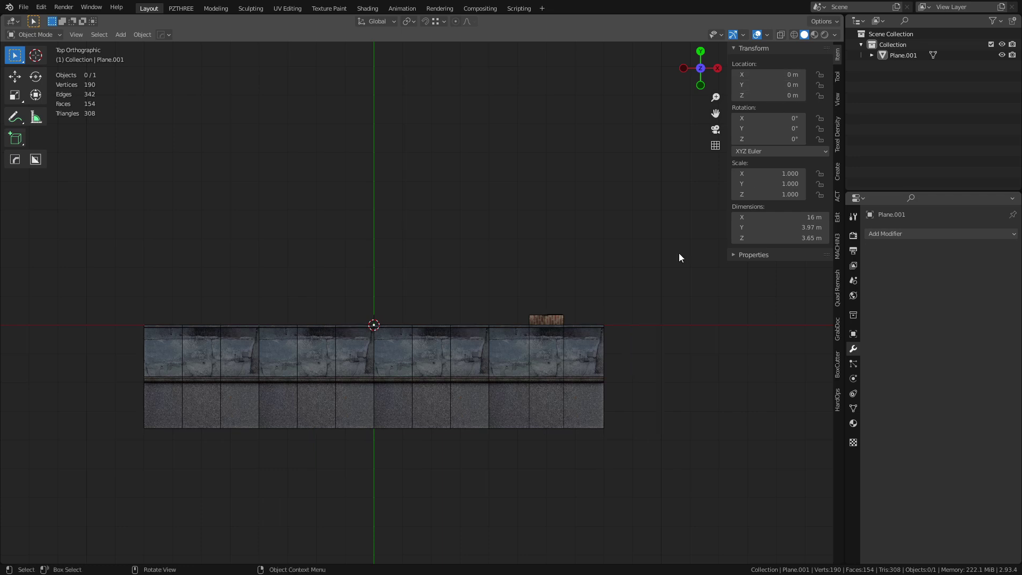
{"action": "middle_click_drag", "start_coordinate": [518, 332], "coordinate": [589, 300], "text": "shift"}
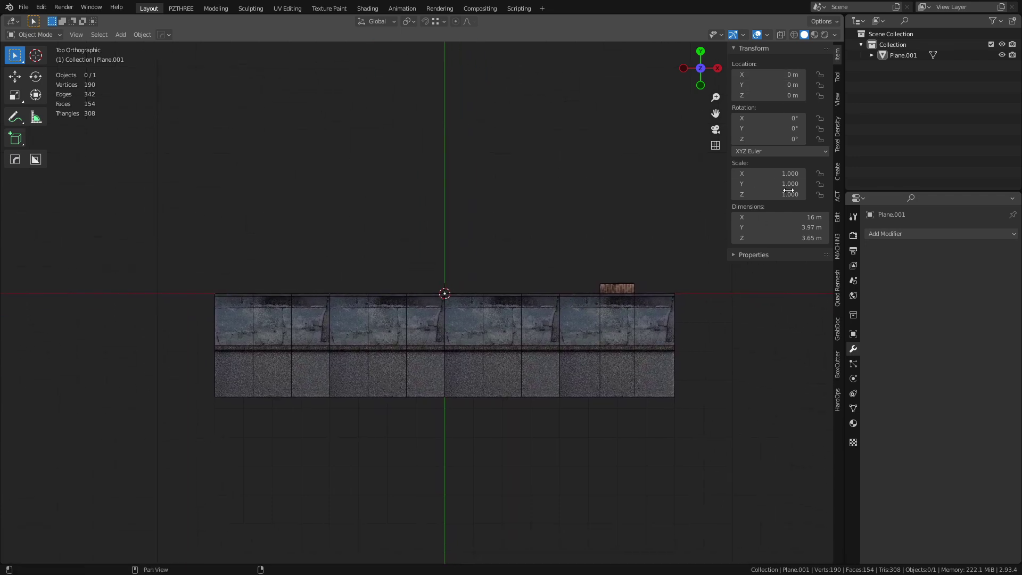
Try rotating the 3D cursor 66.6° about Y, then undo it while keeping the object's X location at 0 m.
{"action": "left_click", "coordinate": [838, 99]}
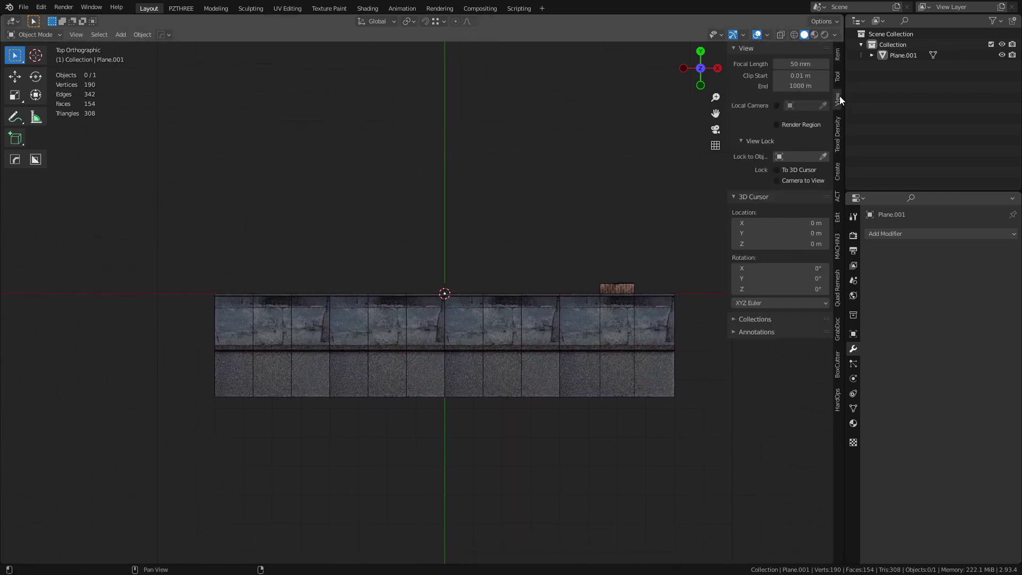
{"action": "left_click", "coordinate": [768, 276]}
{"action": "left_click_drag", "start_coordinate": [768, 278], "coordinate": [804, 278]}
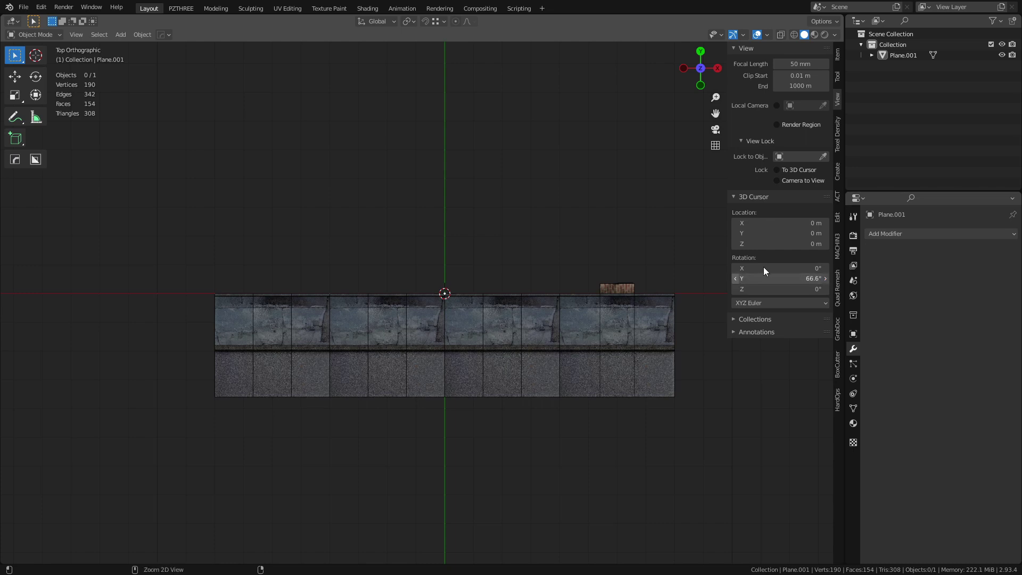
{"action": "key", "text": "ctrl+z"}
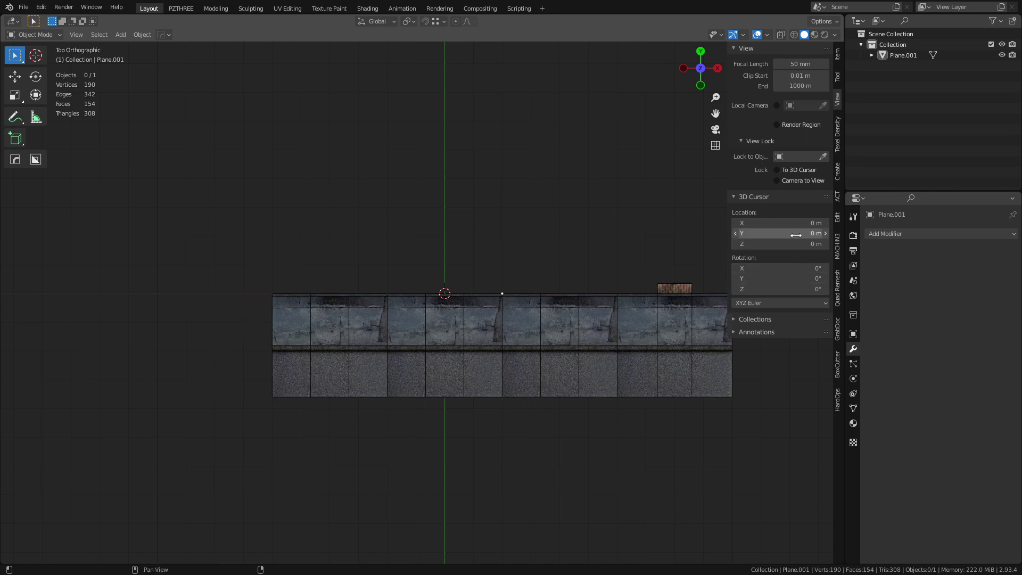
{"action": "left_click", "coordinate": [838, 55]}
{"action": "key", "text": "ctrl+shift+z"}
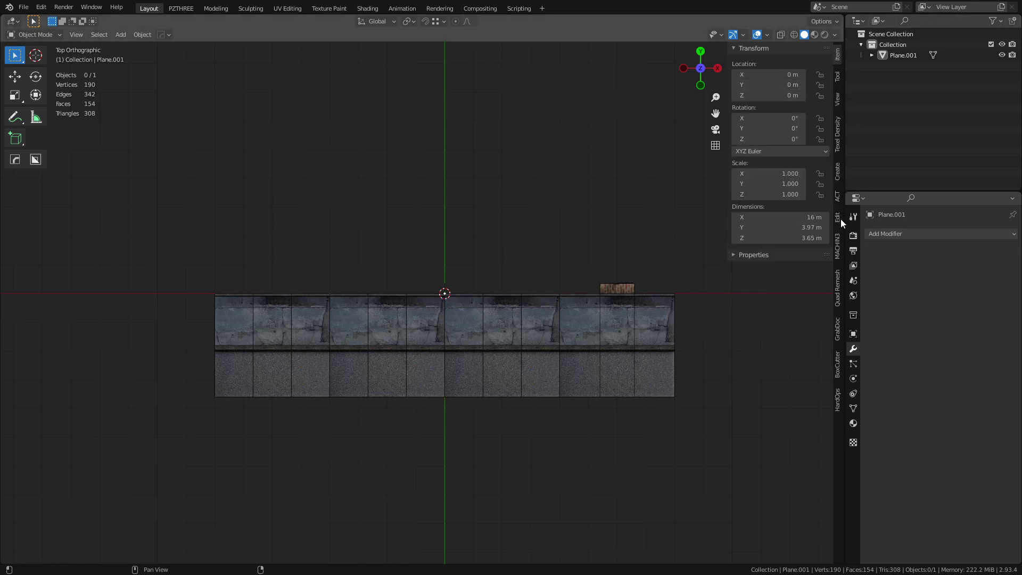
Pin the 3D Cursor settings so they show with the item properties, and place them below the Transform settings.
{"action": "left_click", "coordinate": [837, 101]}
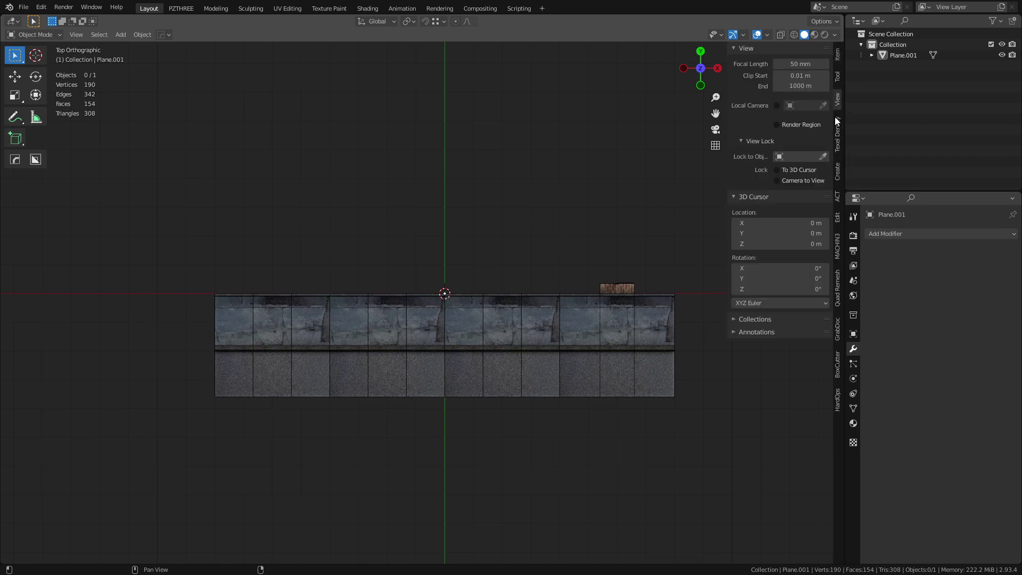
{"action": "right_click", "coordinate": [812, 196]}
{"action": "left_click", "coordinate": [837, 56]}
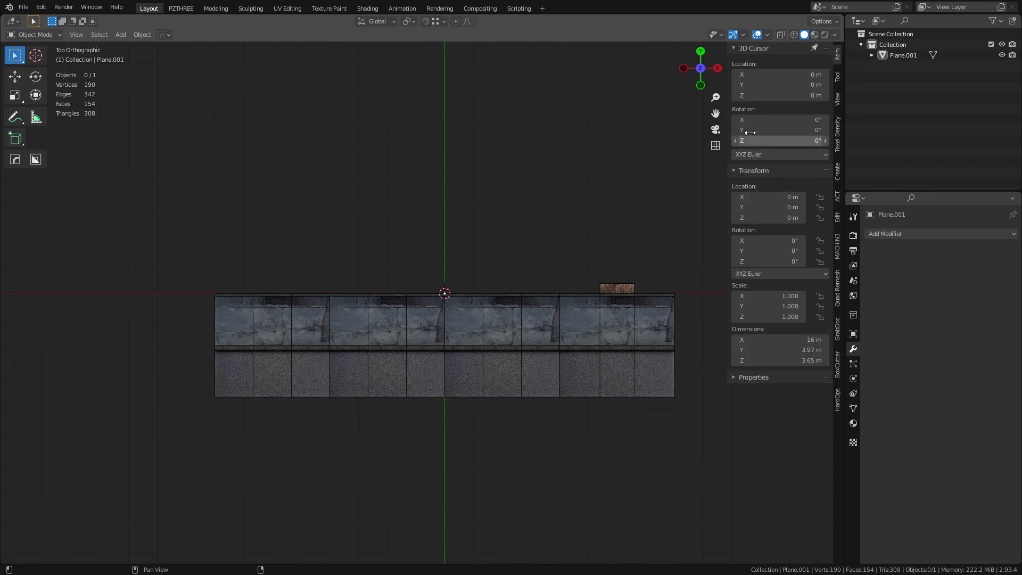
{"action": "left_click_drag", "start_coordinate": [827, 49], "coordinate": [808, 291]}
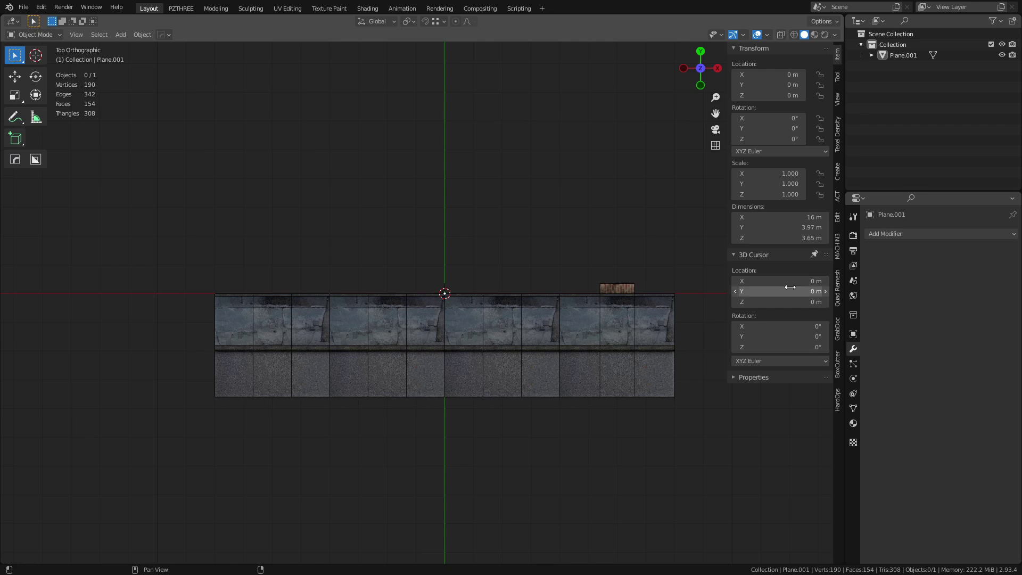
Try moving the 3D cursor to 2.2 m along Y.
{"action": "left_click_drag", "start_coordinate": [790, 288], "coordinate": [807, 288]}
{"action": "key", "text": "ctrl+z"}
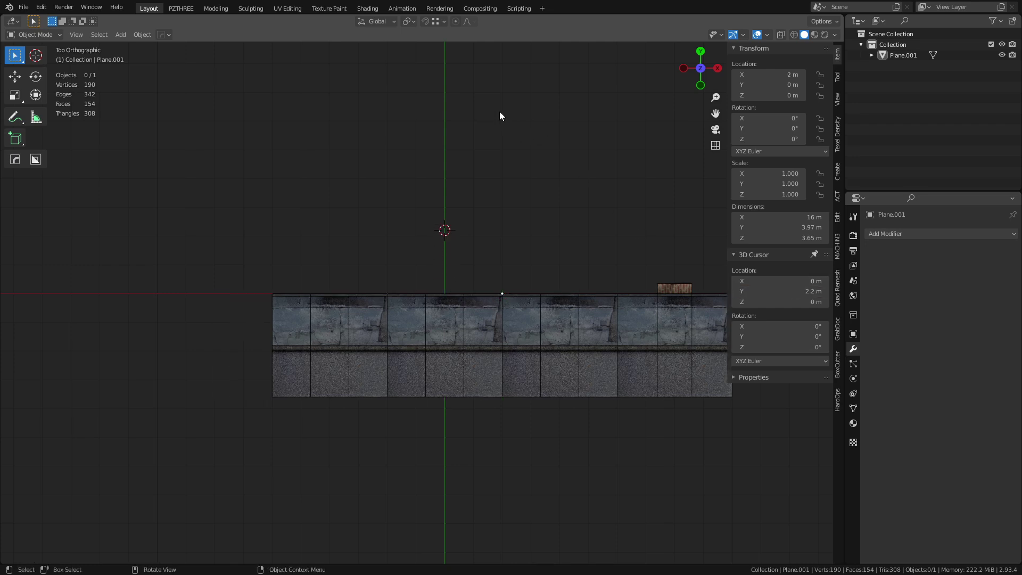
{"action": "key", "text": "ctrl+z"}
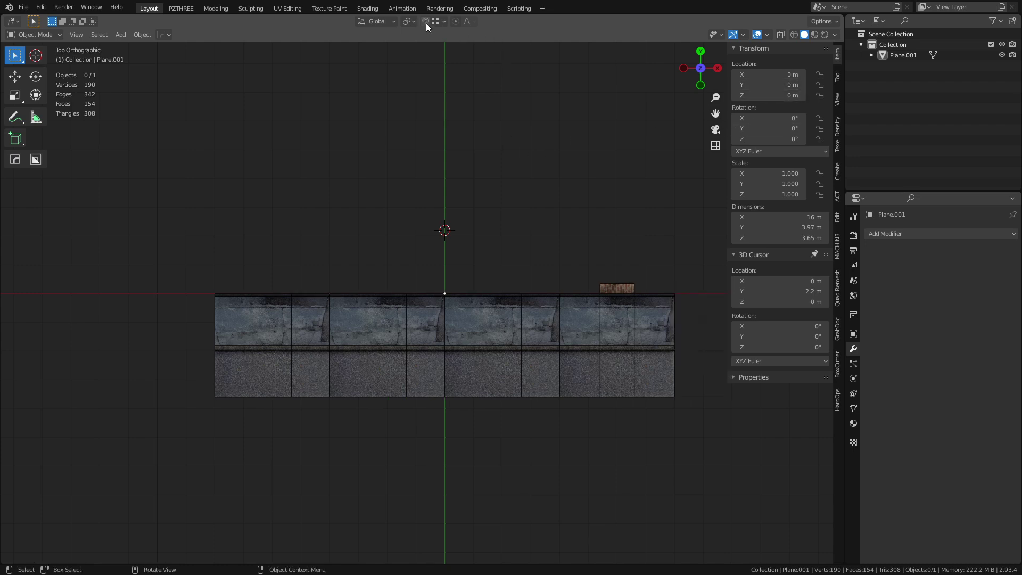
Set the snap target to Increment and move the 3D cursor to 8 m on Y, behind the wall.
{"action": "left_click", "coordinate": [439, 21]}
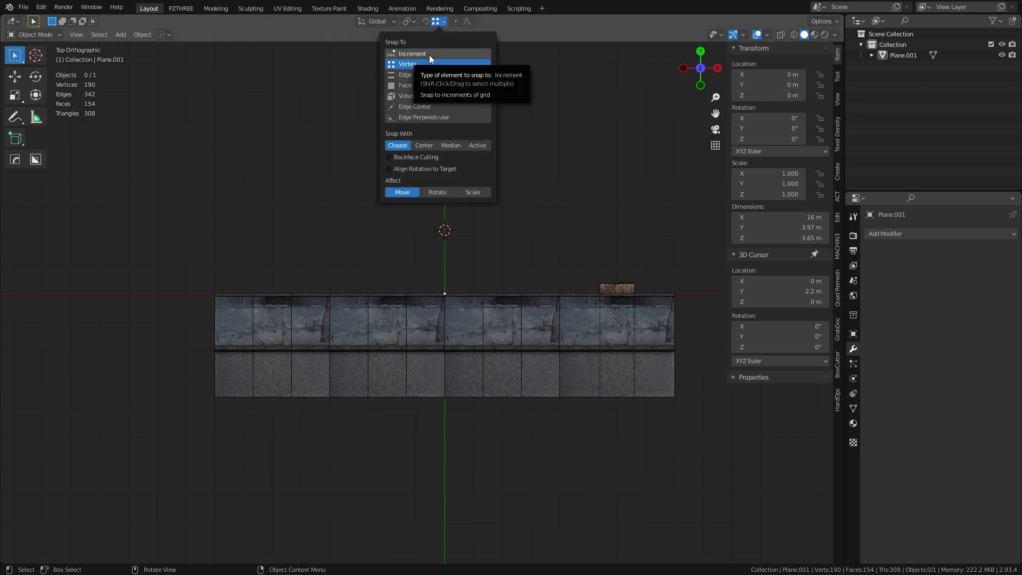
{"action": "left_click", "coordinate": [429, 54]}
{"action": "left_click_drag", "start_coordinate": [813, 291], "coordinate": [777, 291]}
{"action": "left_click_drag", "start_coordinate": [703, 291], "coordinate": [841, 291]}
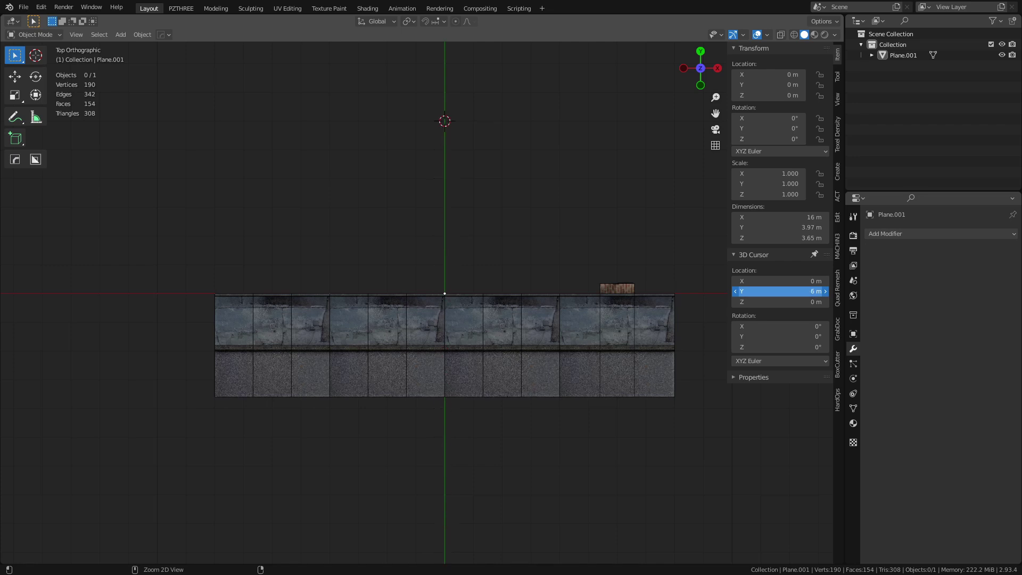
{"action": "mouse_move", "coordinate": [841, 291]}
{"action": "left_mouse_down"}
{"action": "mouse_move", "coordinate": [820, 291]}
{"action": "mouse_move", "coordinate": [840, 291]}
{"action": "left_mouse_up"}
{"action": "scroll", "coordinate": [511, 261], "scroll_direction": "down", "scroll_amount": 3}
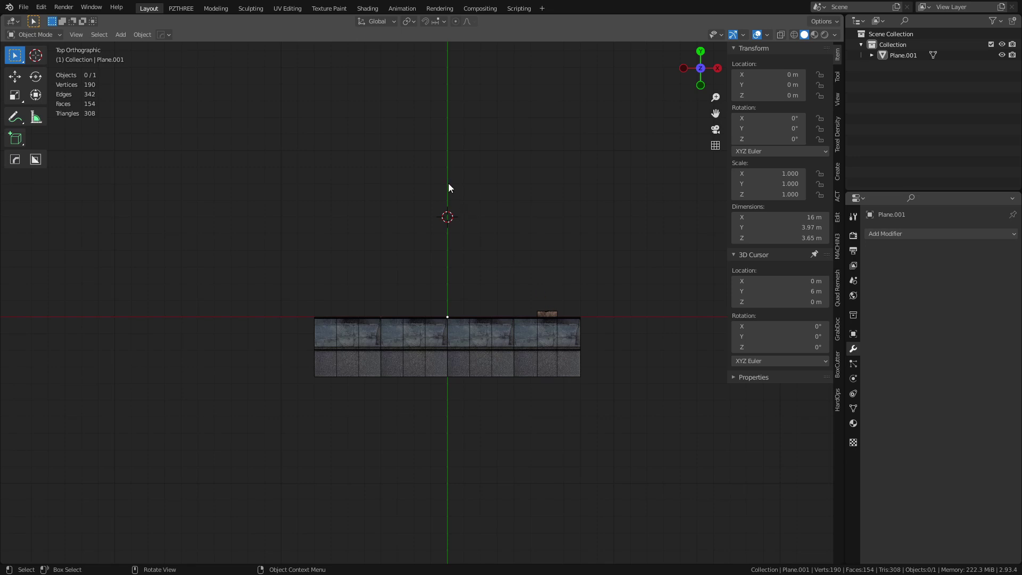
{"action": "left_click_drag", "start_coordinate": [798, 291], "coordinate": [819, 291]}
{"action": "middle_click_drag", "start_coordinate": [455, 185], "coordinate": [404, 270]}
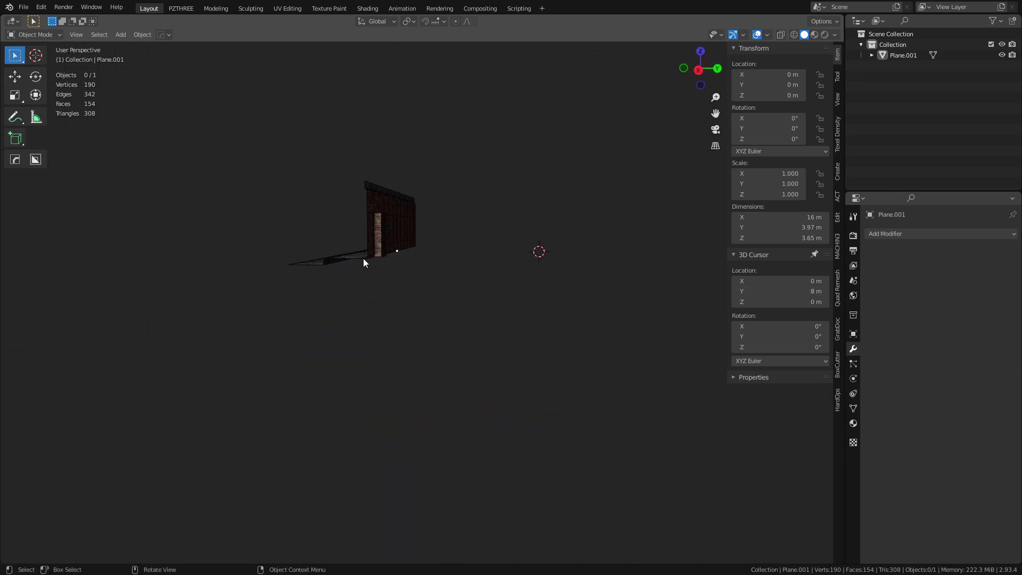
{"action": "middle_click_drag", "start_coordinate": [548, 272], "coordinate": [533, 374]}
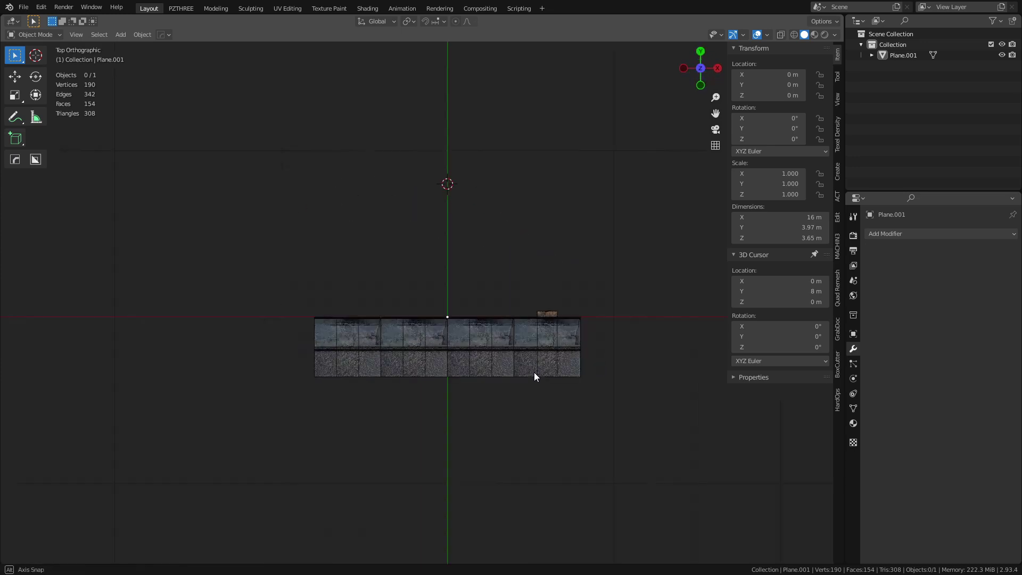
Select the wall's entire mesh in edit mode and warp it 360° around the 3D cursor from the top view.
{"action": "left_click", "coordinate": [505, 356]}
{"action": "key", "text": "ctrl+Tab"}
{"action": "left_click", "coordinate": [545, 352]}
{"action": "key", "text": "a"}
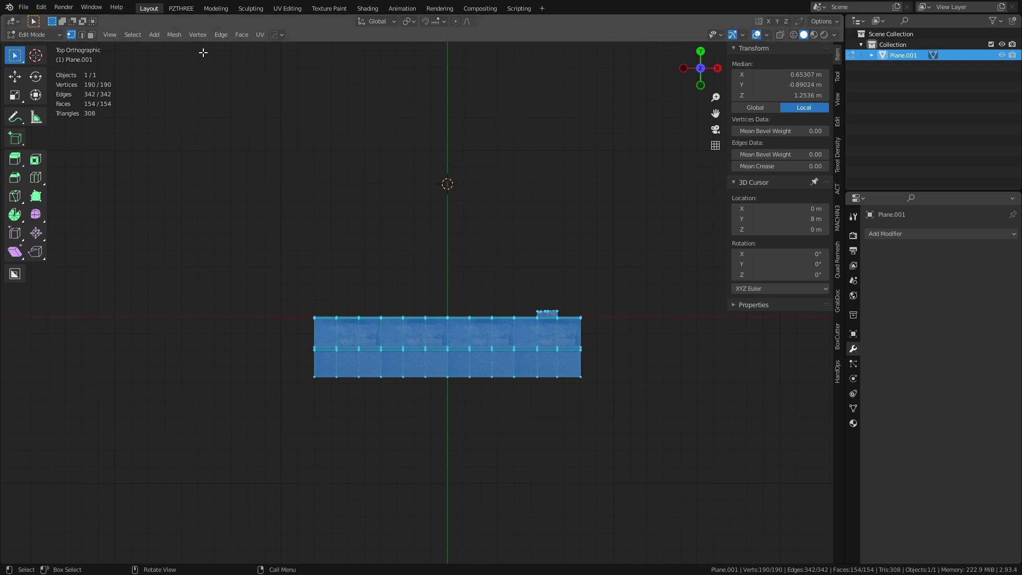
{"action": "left_click", "coordinate": [177, 34]}
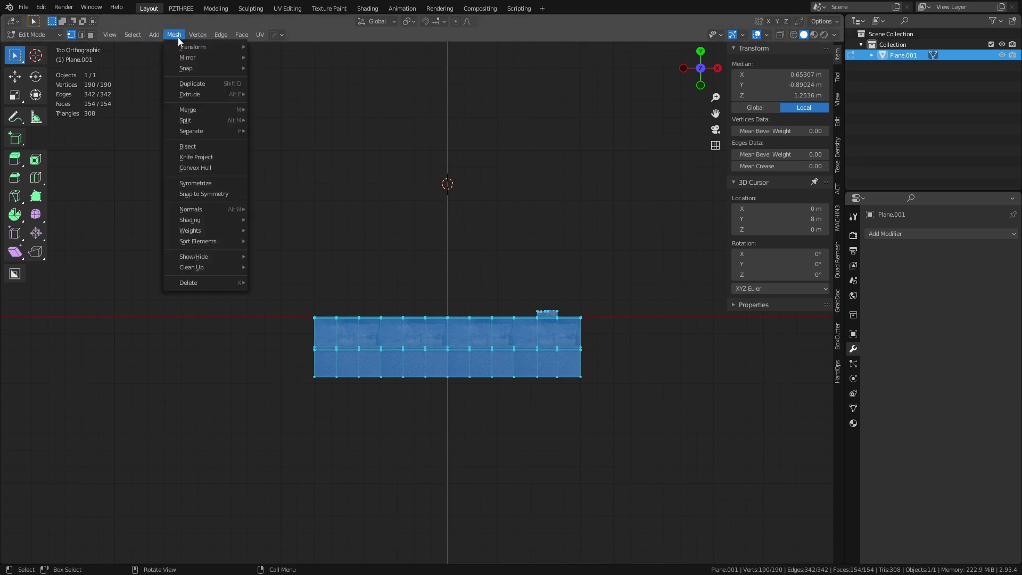
{"action": "mouse_move", "coordinate": [181, 47]}
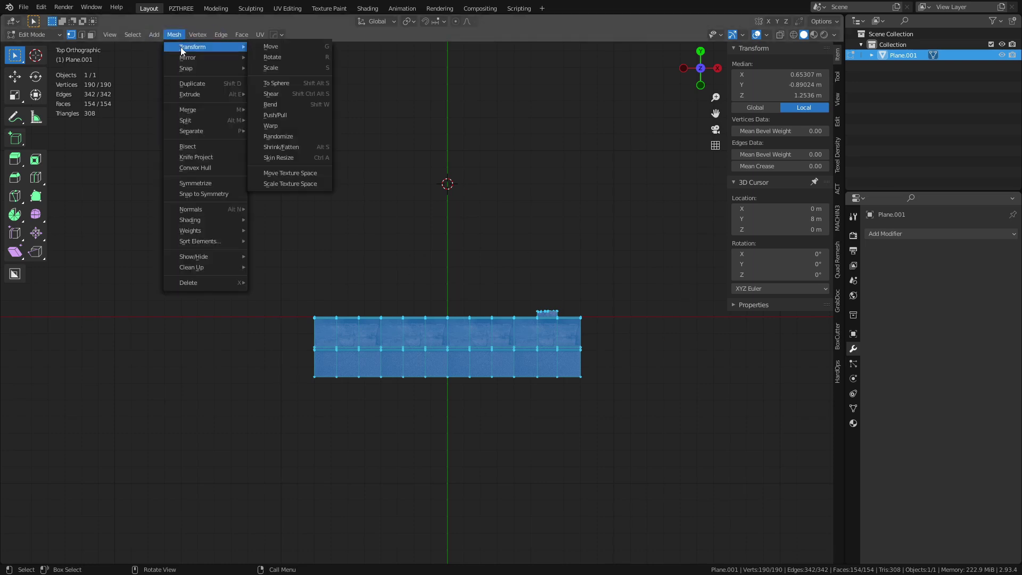
{"action": "left_click", "coordinate": [318, 127]}
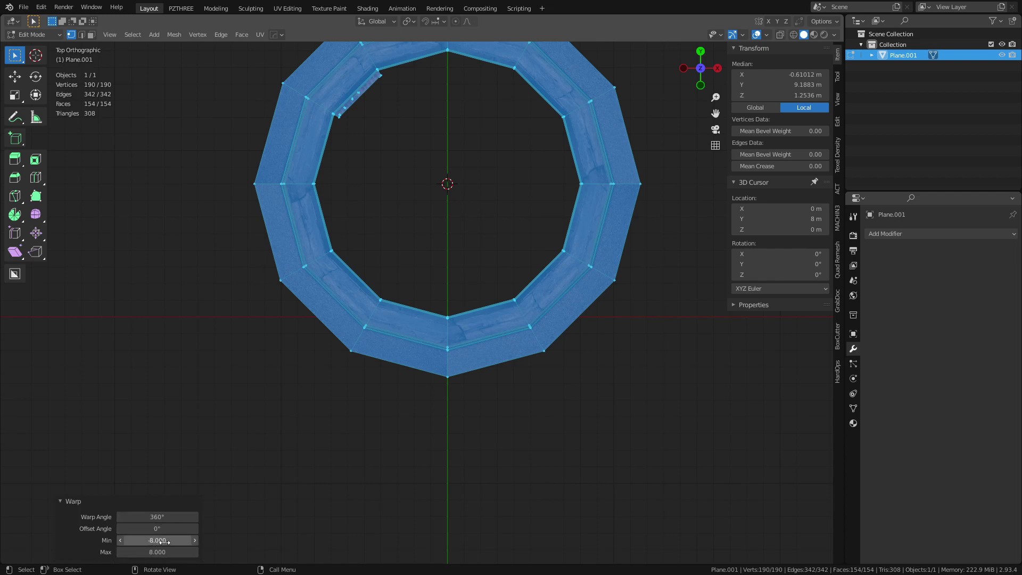
Set the warp angle to 90° so the wall and pavement bend into a quarter circle.
{"action": "left_click", "coordinate": [169, 519]}
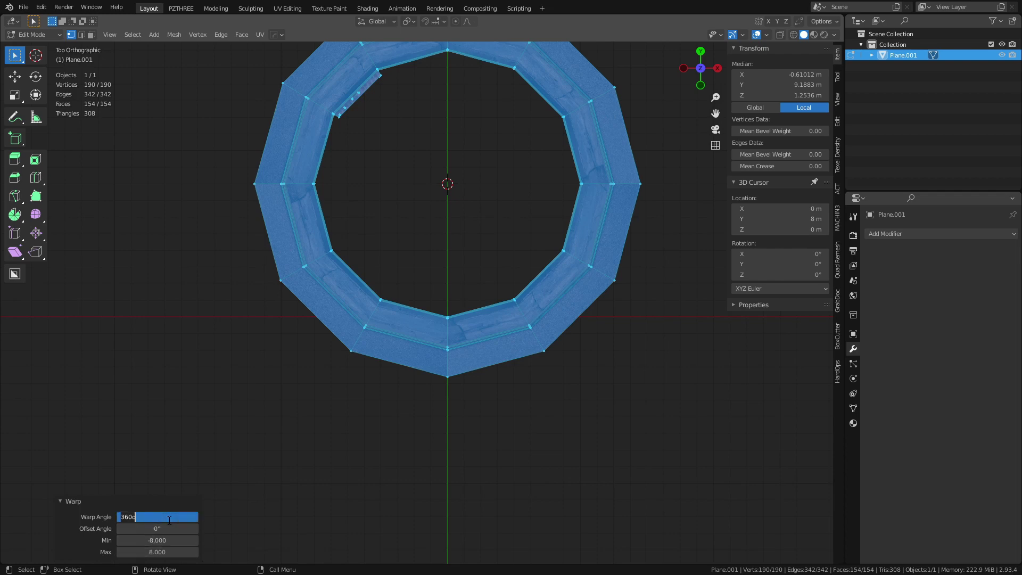
{"action": "type", "text": "90"}
{"action": "key", "text": "Return"}
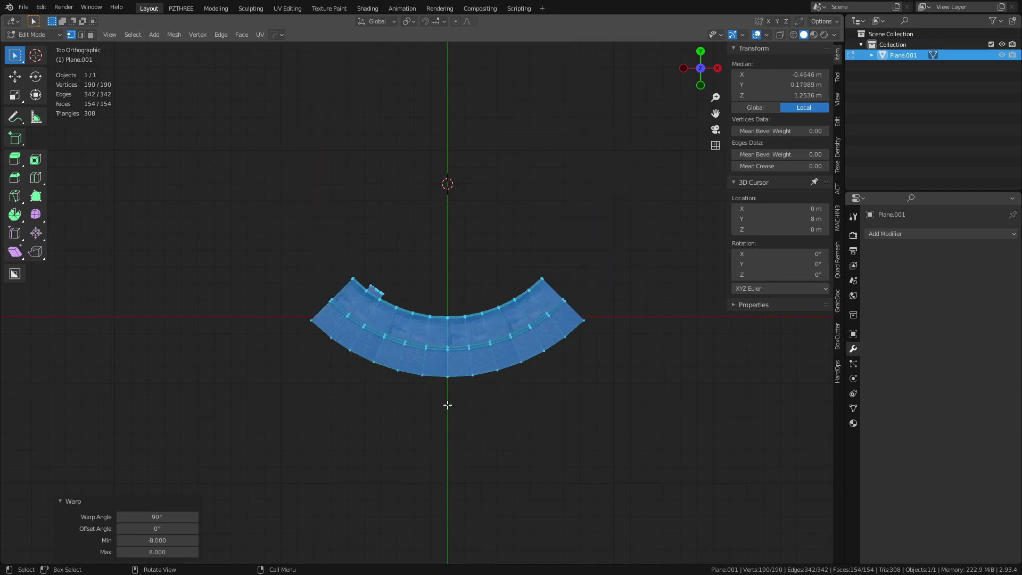
{"action": "middle_click_drag", "start_coordinate": [449, 465], "coordinate": [465, 434]}
{"action": "scroll", "coordinate": [425, 319], "scroll_direction": "up", "scroll_amount": 2}
{"action": "middle_click_drag", "start_coordinate": [527, 417], "coordinate": [363, 412]}
{"action": "scroll", "coordinate": [466, 326], "scroll_direction": "up", "scroll_amount": 2}
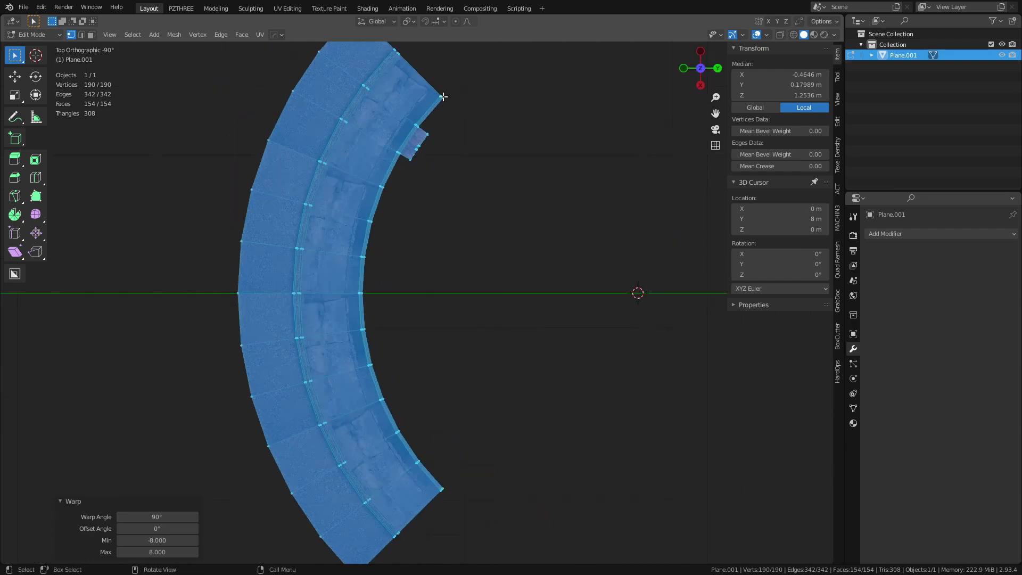
{"action": "middle_click_drag", "start_coordinate": [428, 442], "coordinate": [550, 339]}
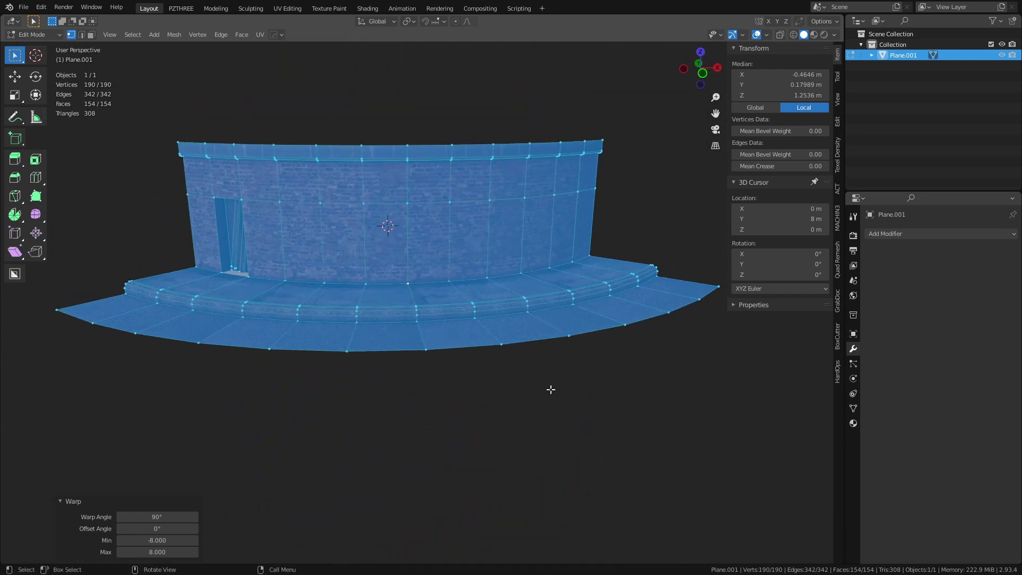
Return to object mode and rotate the curved wall 45° around the global Z axis.
{"action": "key", "text": "Tab"}
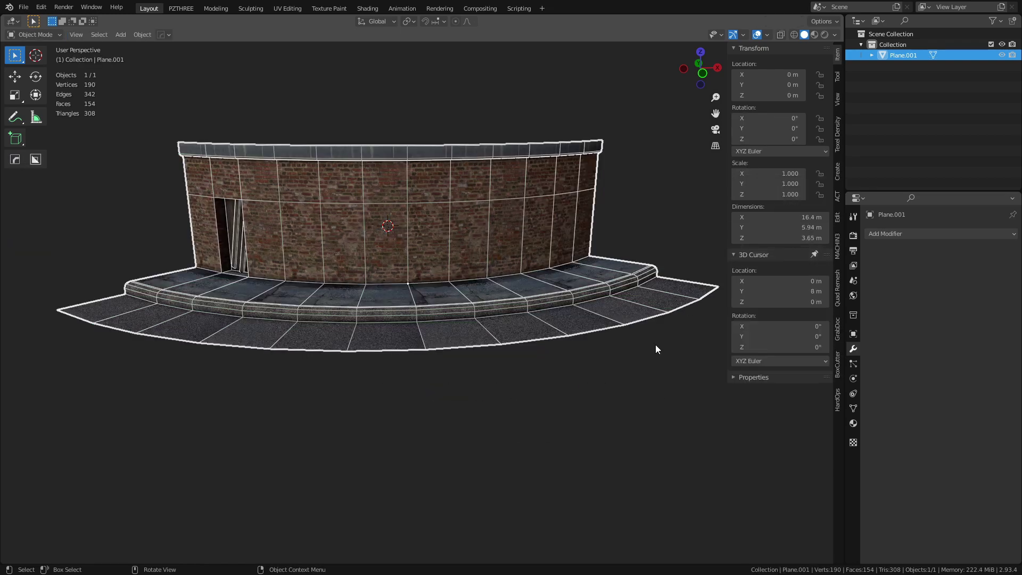
{"action": "key", "text": "r"}
{"action": "type", "text": "z"}
{"action": "type", "text": "45"}
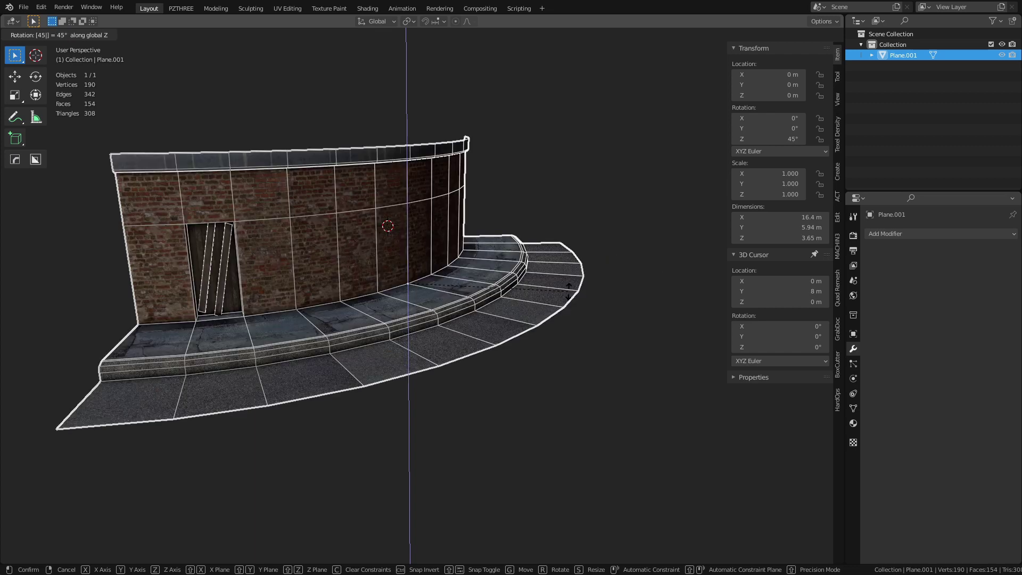
{"action": "key", "text": "Return"}
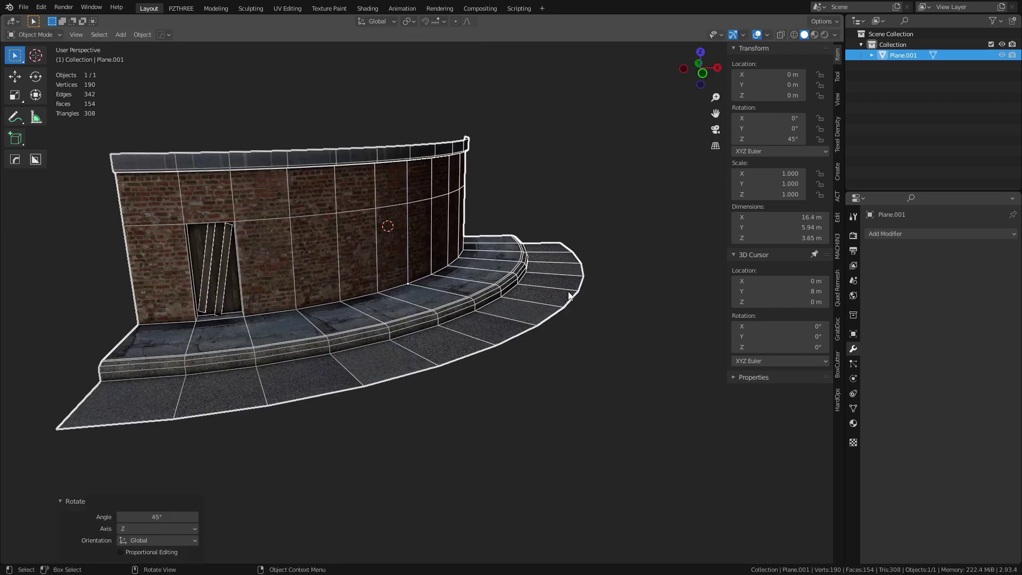
{"action": "scroll", "coordinate": [471, 261], "scroll_direction": "down", "scroll_amount": 3}
{"action": "key", "text": "KP_7"}
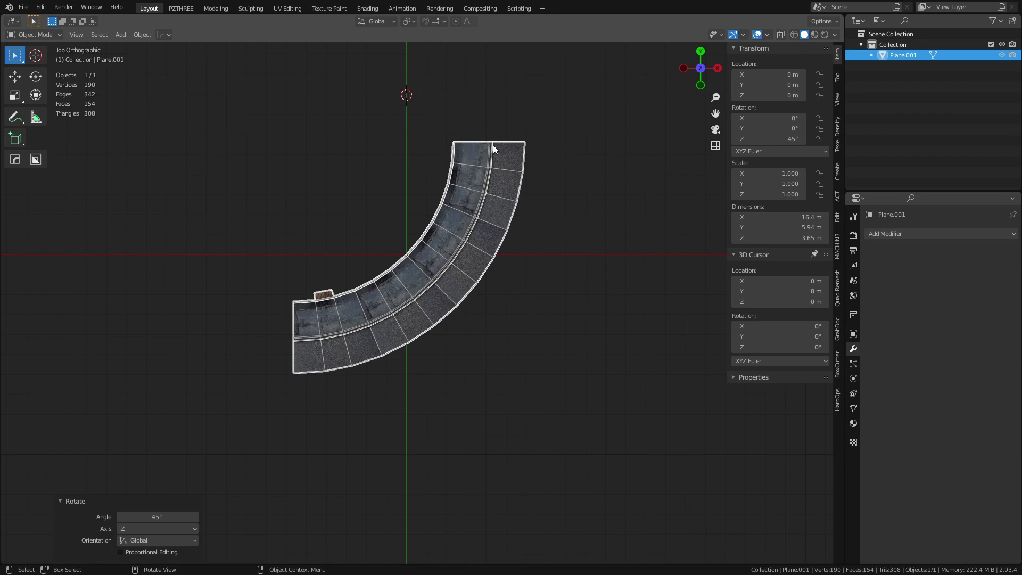
Apply the rotation of the curved wall object.
{"action": "middle_click_drag", "start_coordinate": [406, 383], "coordinate": [469, 276]}
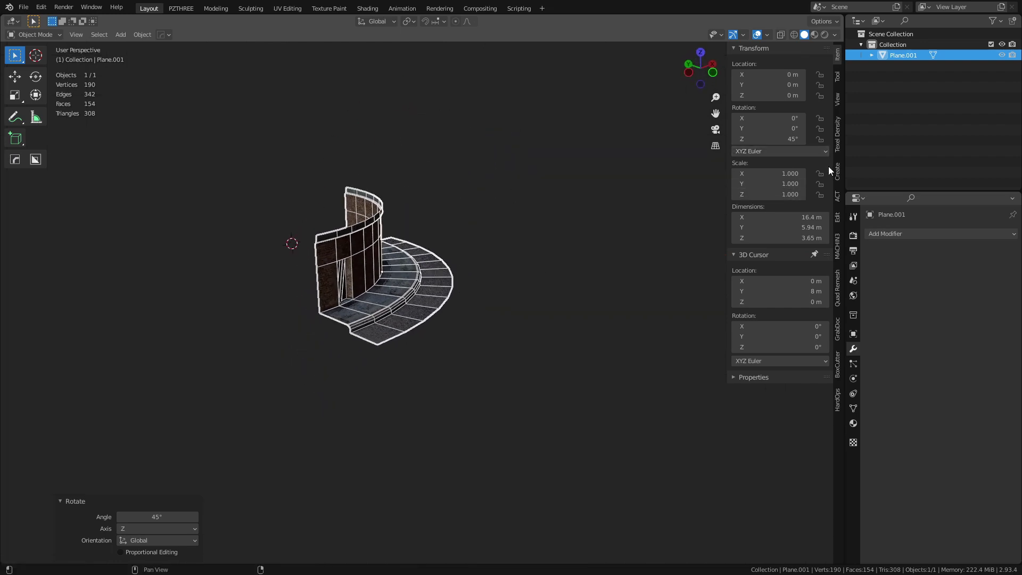
{"action": "scroll", "coordinate": [446, 305], "scroll_direction": "up", "scroll_amount": 3}
{"action": "middle_click_drag", "start_coordinate": [438, 317], "coordinate": [492, 317], "text": "shift"}
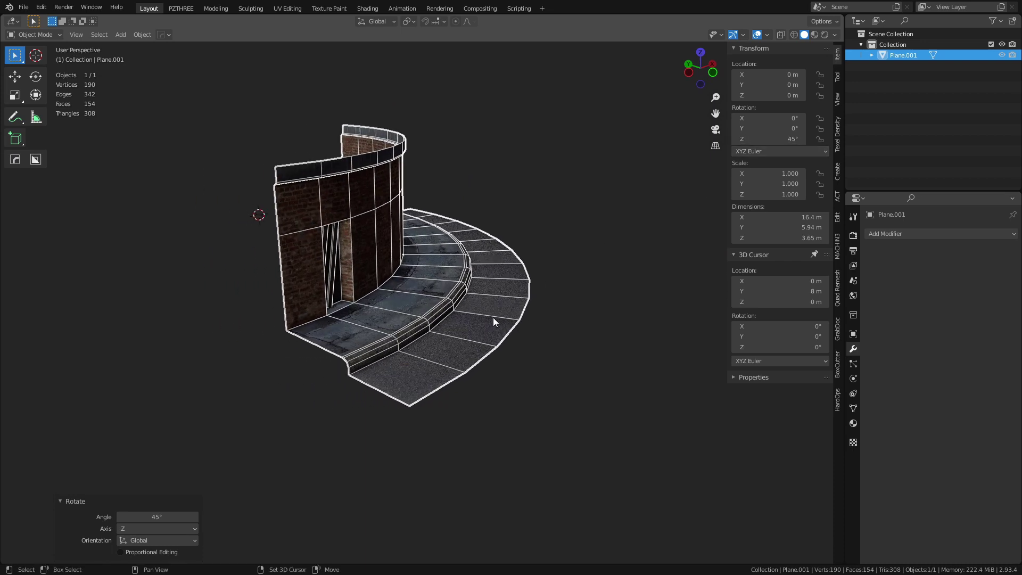
{"action": "key", "text": "ctrl+a"}
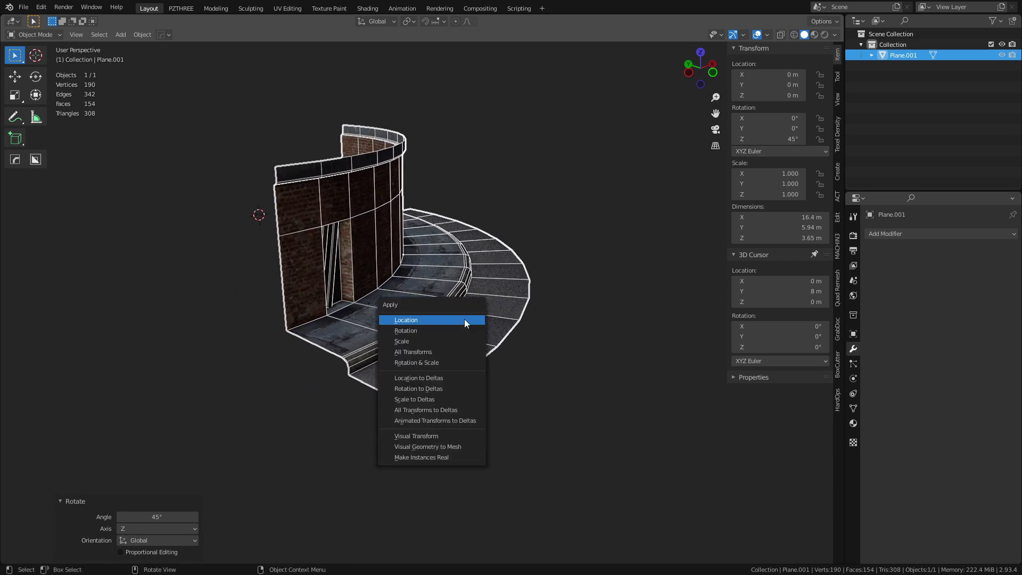
{"action": "left_click", "coordinate": [451, 331]}
Set the object's origin to the wall's bottom corner vertex at the door end, then return to object mode.
{"action": "middle_click_drag", "start_coordinate": [451, 331], "coordinate": [527, 298]}
{"action": "key", "text": "ctrl+Tab"}
{"action": "left_click", "coordinate": [565, 302]}
{"action": "left_click", "coordinate": [425, 326]}
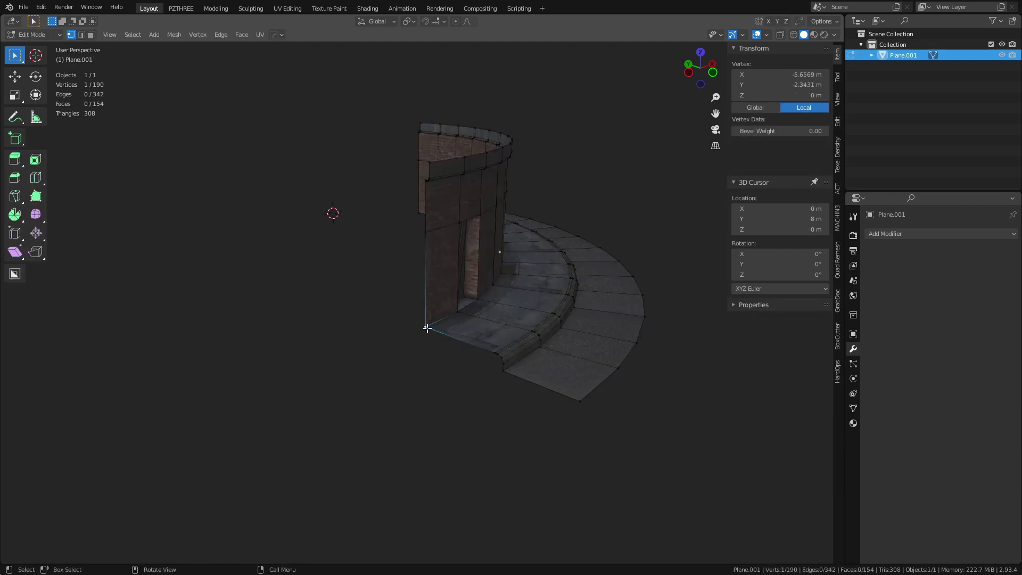
{"action": "key", "text": "shift+s"}
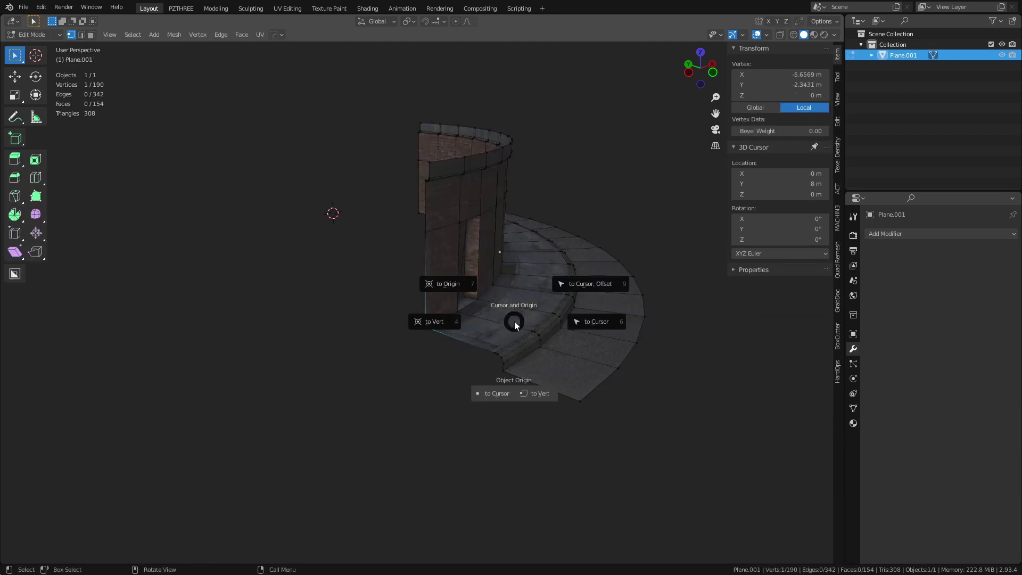
{"action": "left_click", "coordinate": [545, 393]}
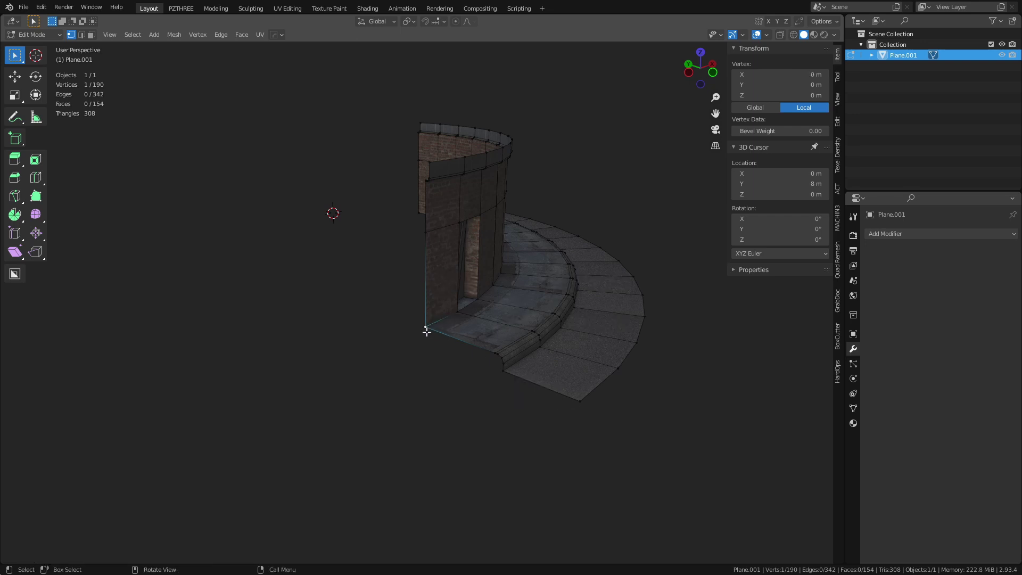
{"action": "key", "text": "ctrl+Tab"}
{"action": "left_click", "coordinate": [542, 344]}
Mirror the curved wall along the global X axis.
{"action": "scroll", "coordinate": [608, 344], "scroll_direction": "down", "scroll_amount": 2}
{"action": "middle_click_drag", "start_coordinate": [609, 344], "coordinate": [555, 347]}
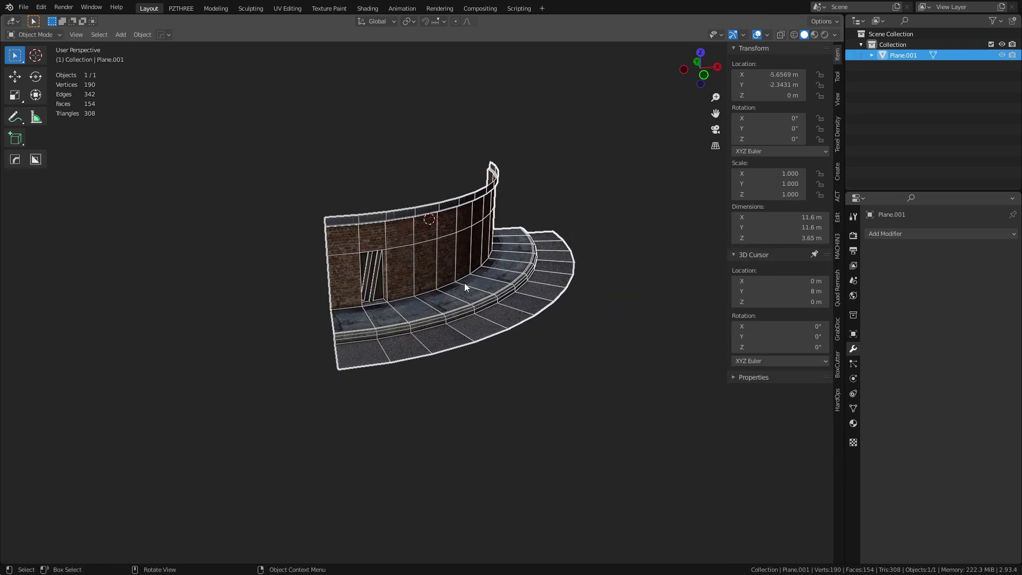
{"action": "key", "text": "ctrl+m"}
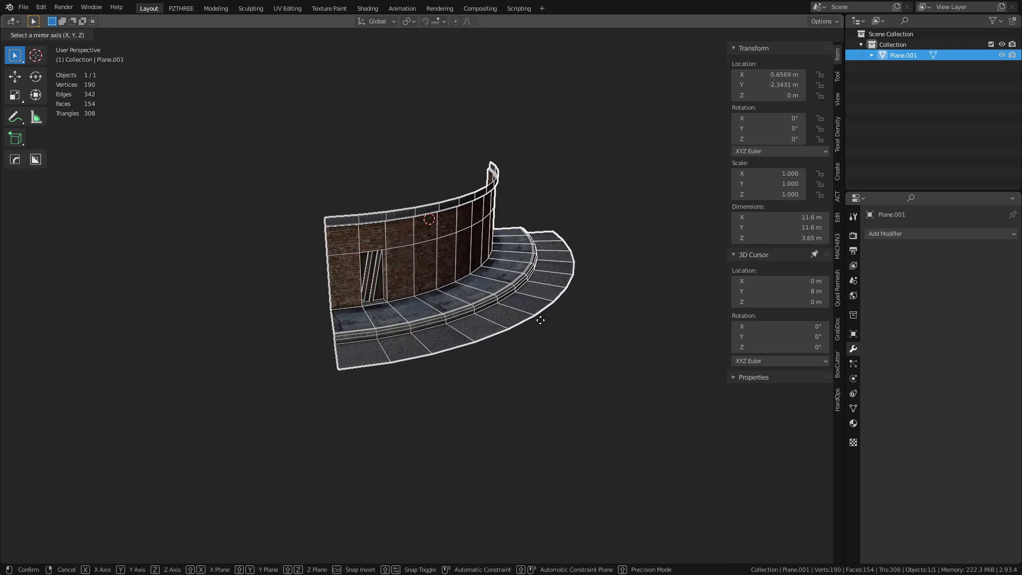
{"action": "key", "text": "x"}
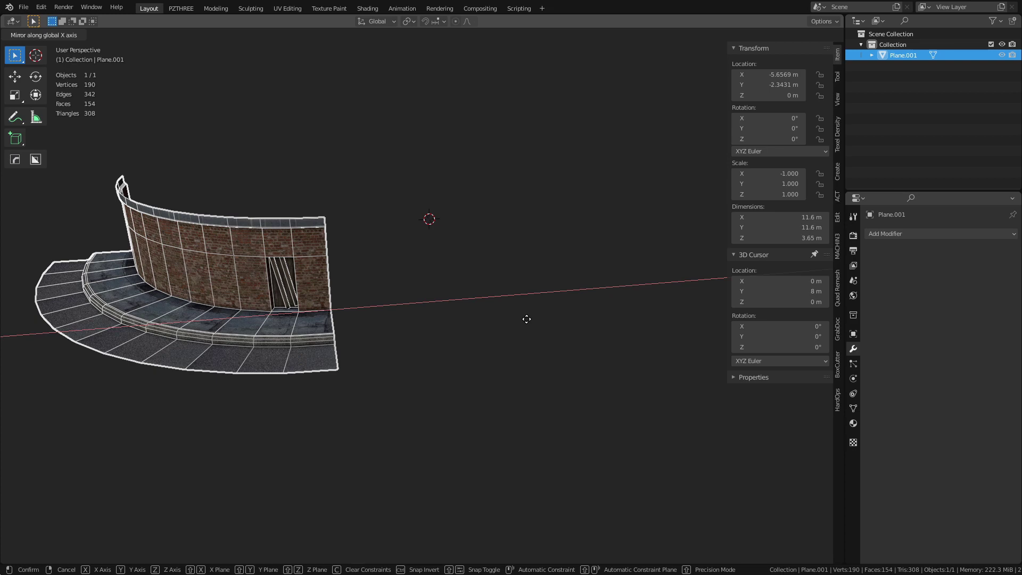
{"action": "middle_click", "coordinate": [526, 319]}
{"action": "middle_click_drag", "start_coordinate": [537, 317], "coordinate": [487, 247]}
{"action": "middle_click_drag", "start_coordinate": [556, 340], "coordinate": [590, 321]}
{"action": "key", "text": "shift+y"}
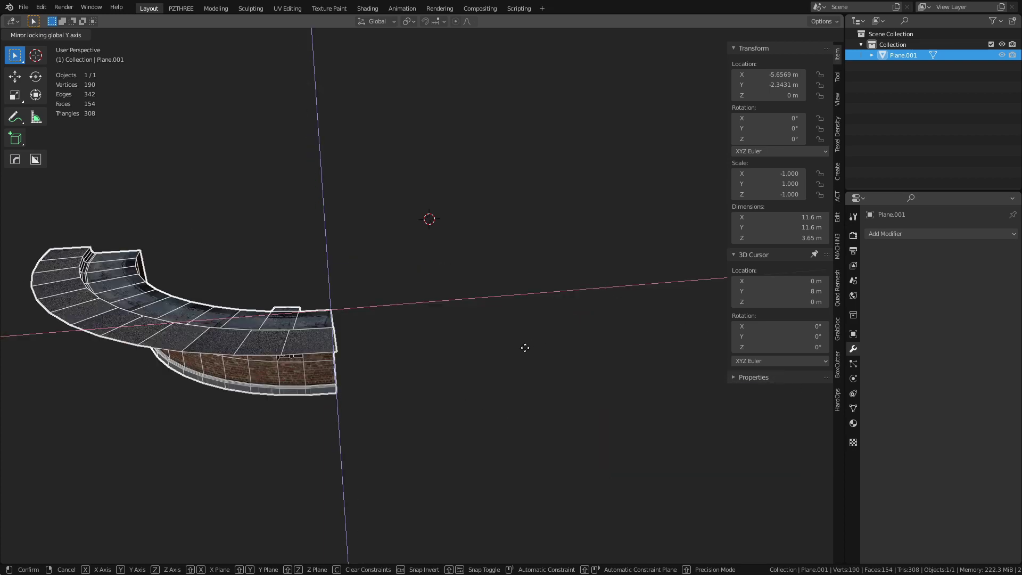
{"action": "key", "text": "x"}
{"action": "left_click", "coordinate": [418, 343]}
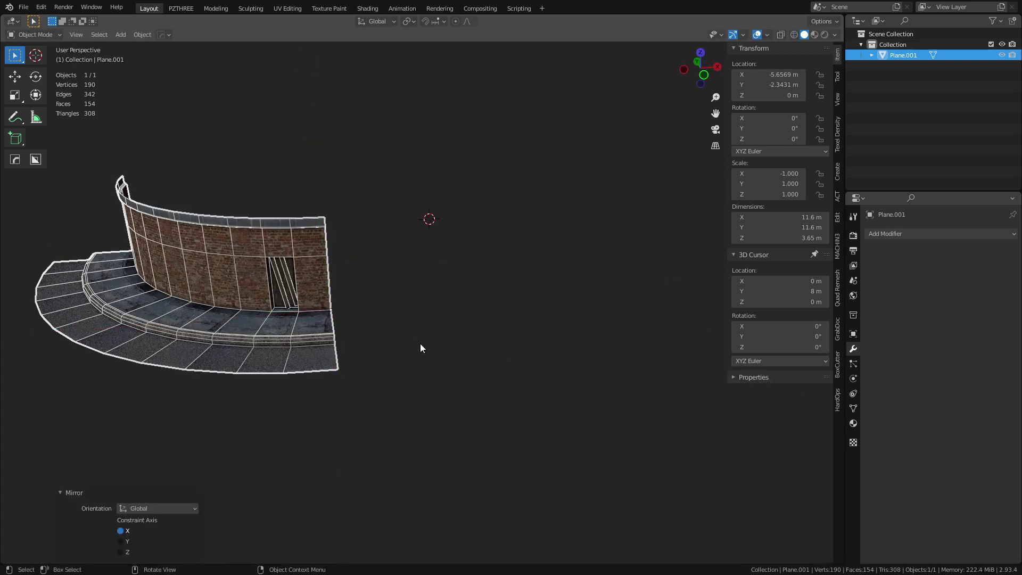
Reset the mirrored wall's location to 0 m on X and Y.
{"action": "middle_click_drag", "start_coordinate": [463, 352], "coordinate": [516, 350], "text": "shift"}
{"action": "left_click", "coordinate": [493, 351]}
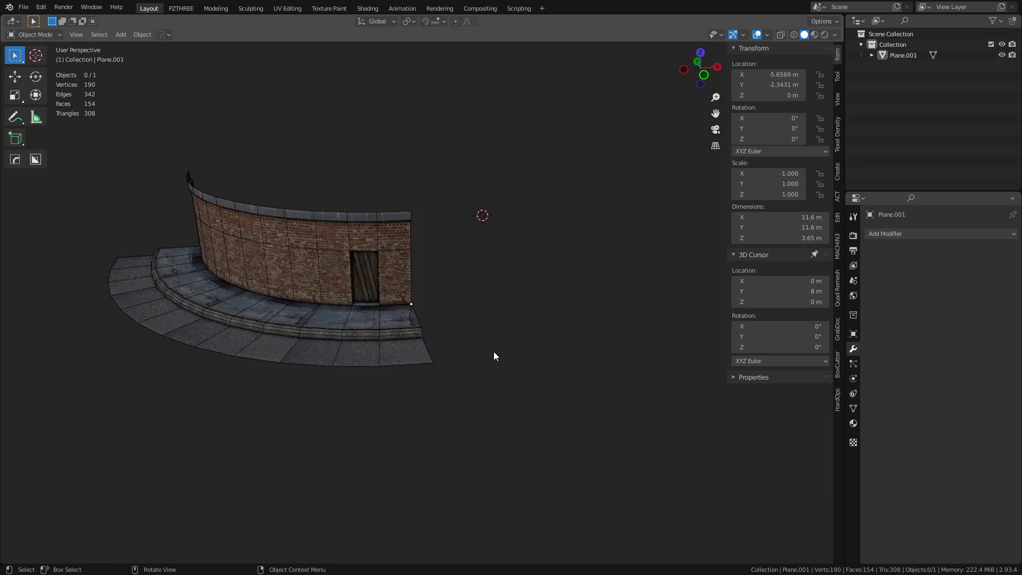
{"action": "scroll", "coordinate": [493, 353], "scroll_direction": "up", "scroll_amount": 1}
{"action": "scroll", "coordinate": [493, 352], "scroll_direction": "up", "scroll_amount": 1}
{"action": "middle_click_drag", "start_coordinate": [462, 368], "coordinate": [466, 384]}
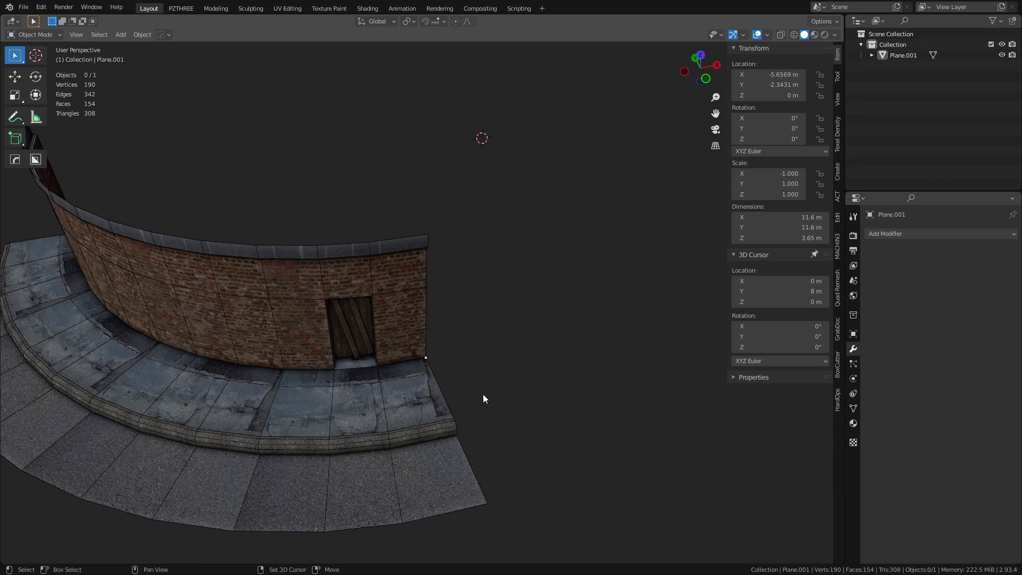
{"action": "scroll", "coordinate": [482, 399], "scroll_direction": "down", "scroll_amount": 2}
{"action": "scroll", "coordinate": [500, 407], "scroll_direction": "down", "scroll_amount": 2, "text": "shift"}
{"action": "left_click", "coordinate": [353, 354]}
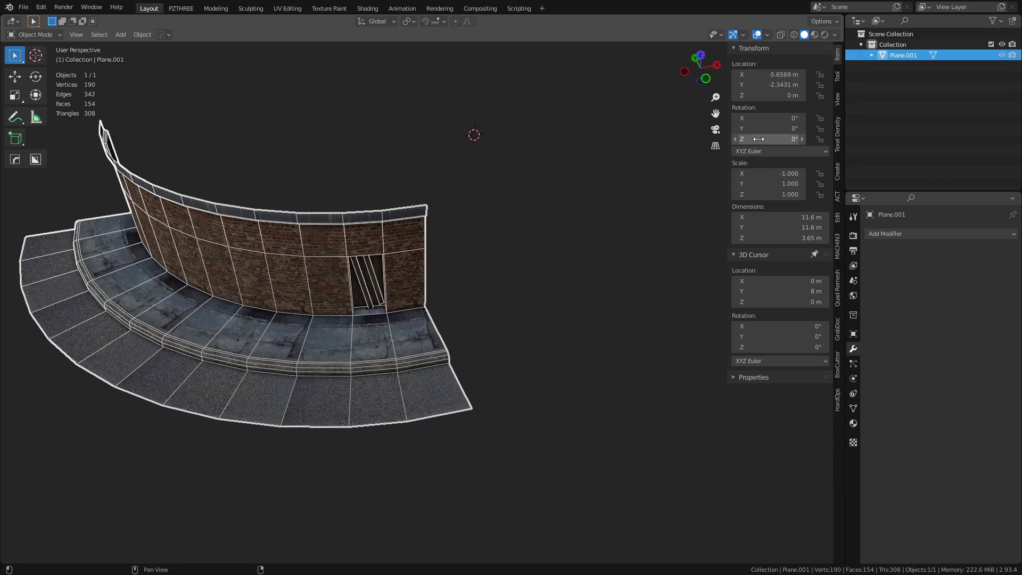
{"action": "key", "text": "BackSpace"}
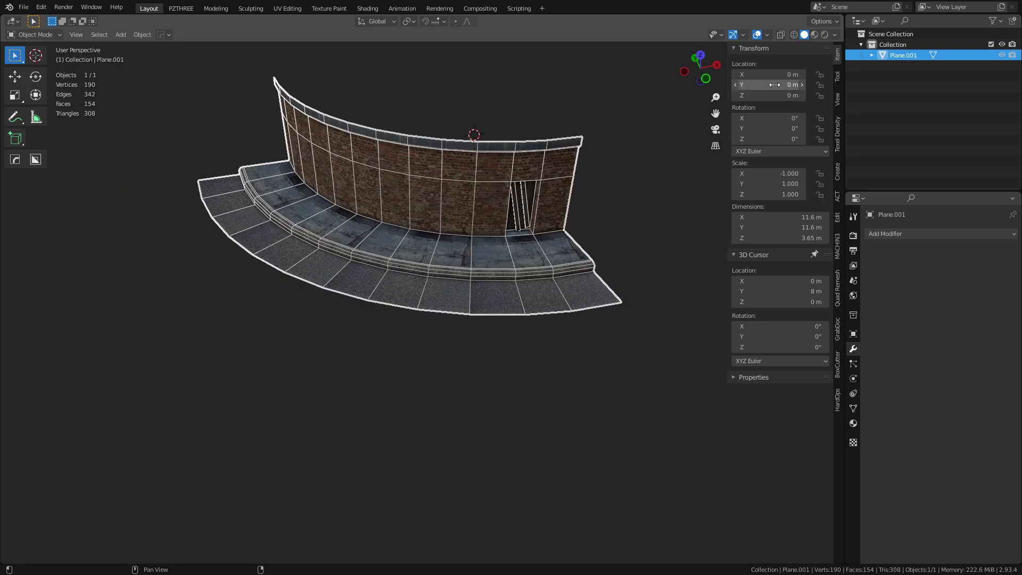
Inspect both ends of the curved wall from the top view for alignment with the grid, and clear the selection.
{"action": "middle_click_drag", "start_coordinate": [631, 279], "coordinate": [531, 310]}
{"action": "scroll", "coordinate": [541, 326], "scroll_direction": "up", "scroll_amount": 4}
{"action": "middle_click_drag", "start_coordinate": [600, 368], "coordinate": [479, 340], "text": "shift"}
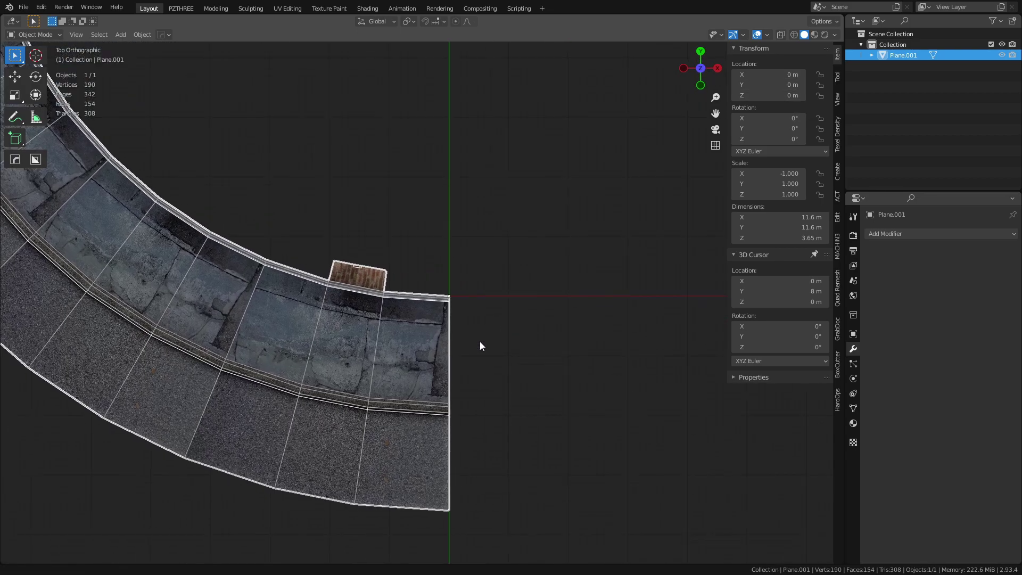
{"action": "scroll", "coordinate": [480, 341], "scroll_direction": "up", "scroll_amount": 5}
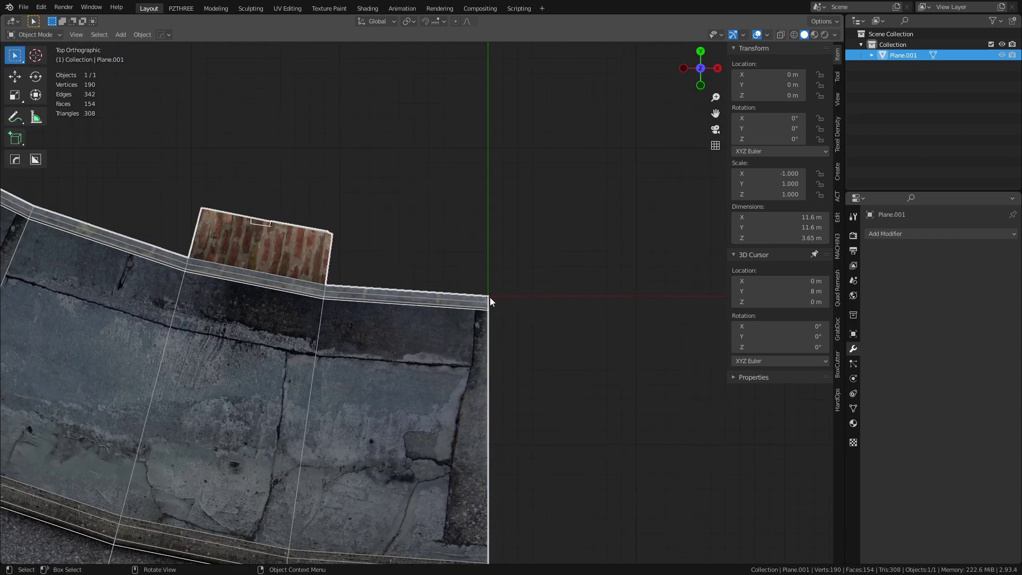
{"action": "middle_click_drag", "start_coordinate": [208, 161], "coordinate": [594, 416], "text": "shift"}
{"action": "scroll", "coordinate": [363, 269], "scroll_direction": "down", "scroll_amount": 4}
{"action": "middle_click_drag", "start_coordinate": [346, 287], "coordinate": [673, 563], "text": "shift"}
{"action": "scroll", "coordinate": [369, 141], "scroll_direction": "up", "scroll_amount": 4}
{"action": "middle_click_drag", "start_coordinate": [373, 145], "coordinate": [523, 410], "text": "shift"}
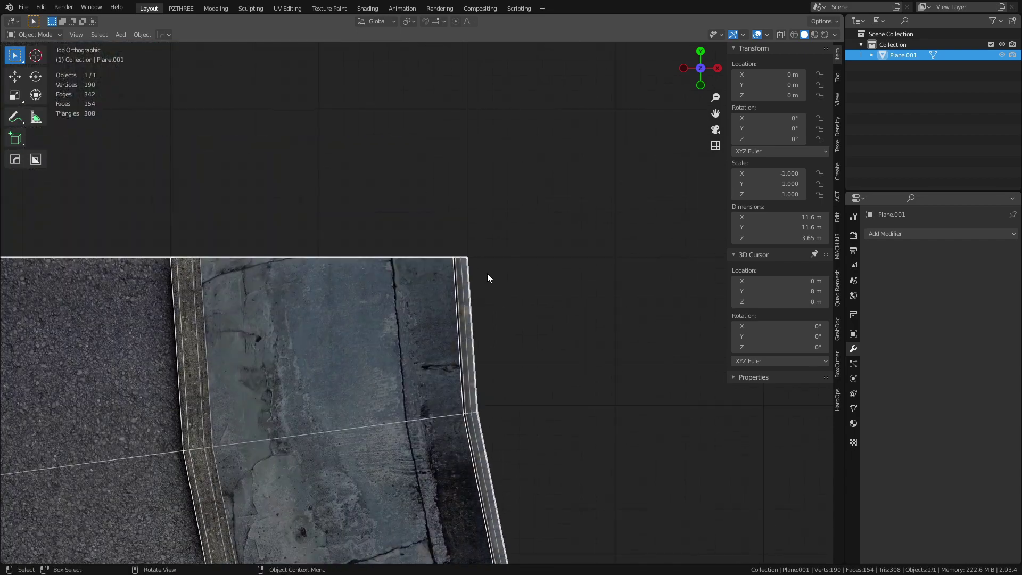
{"action": "scroll", "coordinate": [494, 284], "scroll_direction": "down", "scroll_amount": 10}
{"action": "middle_click_drag", "start_coordinate": [621, 540], "coordinate": [461, 353], "text": "shift"}
{"action": "left_click", "coordinate": [499, 403]}
{"action": "scroll", "coordinate": [458, 399], "scroll_direction": "down", "scroll_amount": 4}
{"action": "middle_click_drag", "start_coordinate": [457, 403], "coordinate": [510, 394]}
{"action": "scroll", "coordinate": [481, 303], "scroll_direction": "up", "scroll_amount": 2}
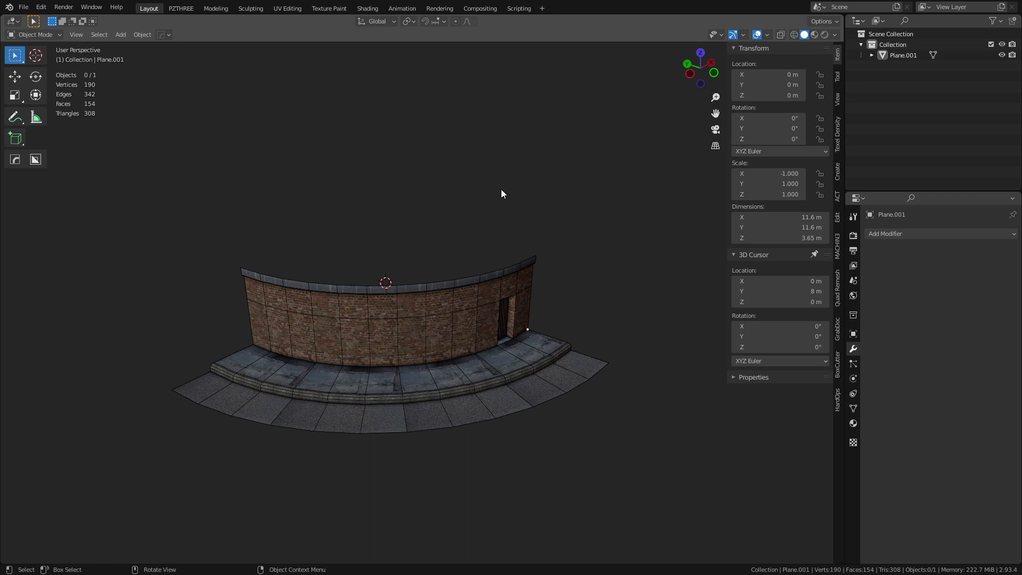
{"action": "left_click", "coordinate": [718, 150]}
{"action": "left_click", "coordinate": [717, 150]}
{"action": "left_click", "coordinate": [717, 150]}
{"action": "left_click", "coordinate": [717, 150]}
{"action": "left_click", "coordinate": [718, 149]}
{"action": "left_click", "coordinate": [717, 149]}
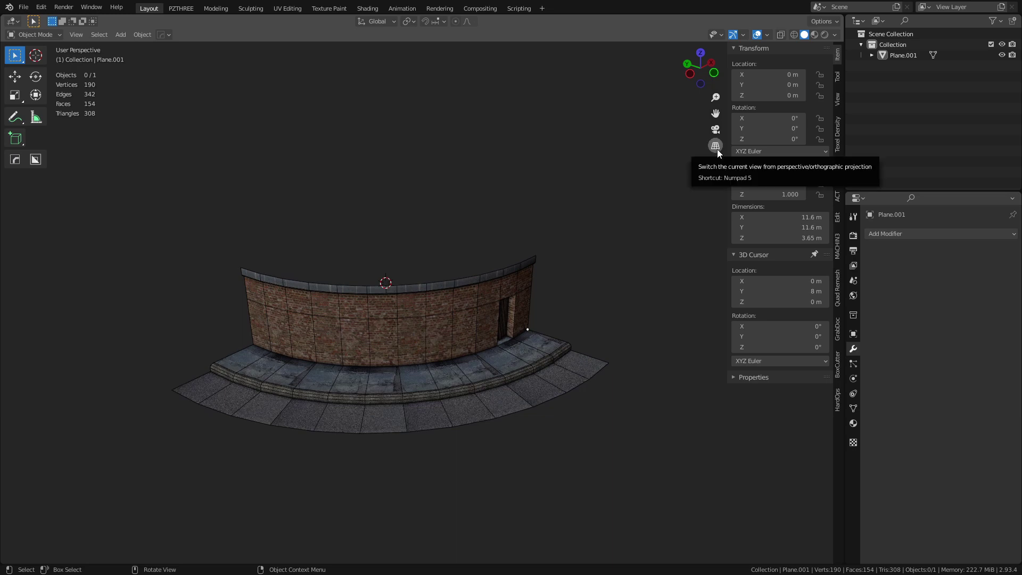
Duplicate the curved wall and shift the copy -8 m on X and 11 m on Y, keeping Z locked.
{"action": "middle_click_drag", "start_coordinate": [577, 382], "coordinate": [626, 297]}
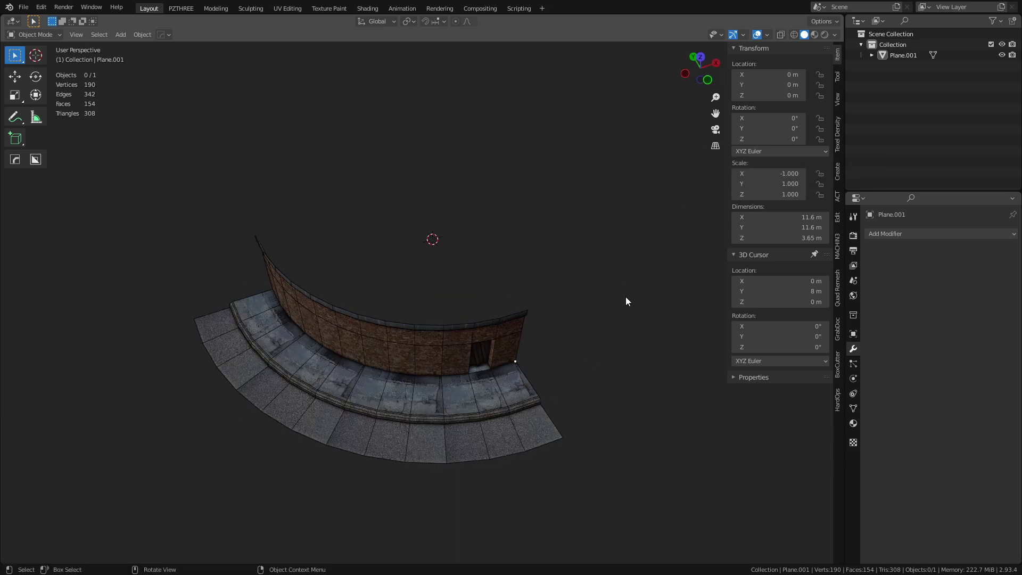
{"action": "left_click", "coordinate": [461, 404]}
{"action": "key", "text": "shift+d"}
{"action": "key", "text": "shift+z"}
{"action": "left_click", "coordinate": [297, 273]}
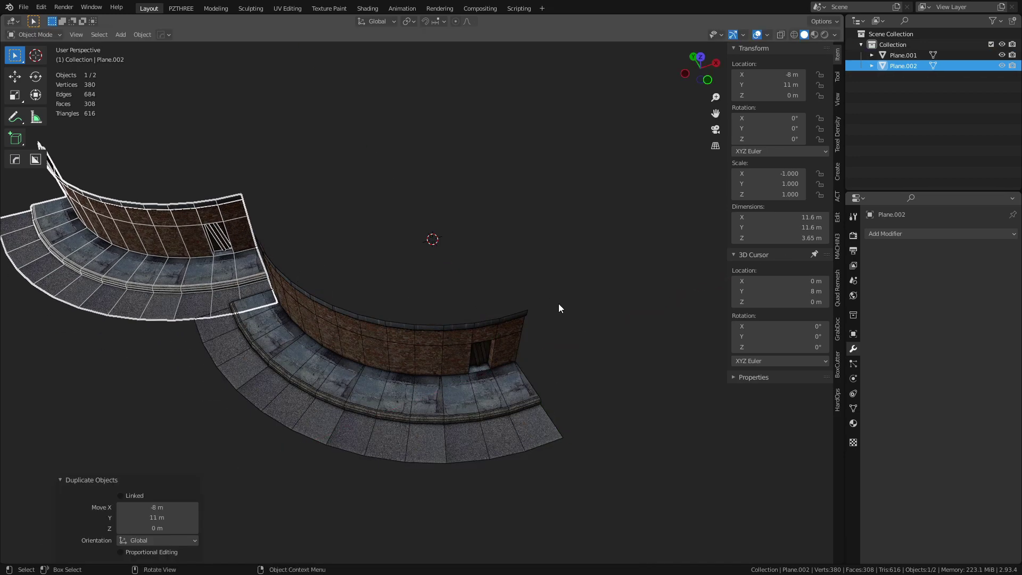
Rotate the duplicated wall -90° around the global Z axis.
{"action": "type", "text": "rz"}
{"action": "type", "text": "90"}
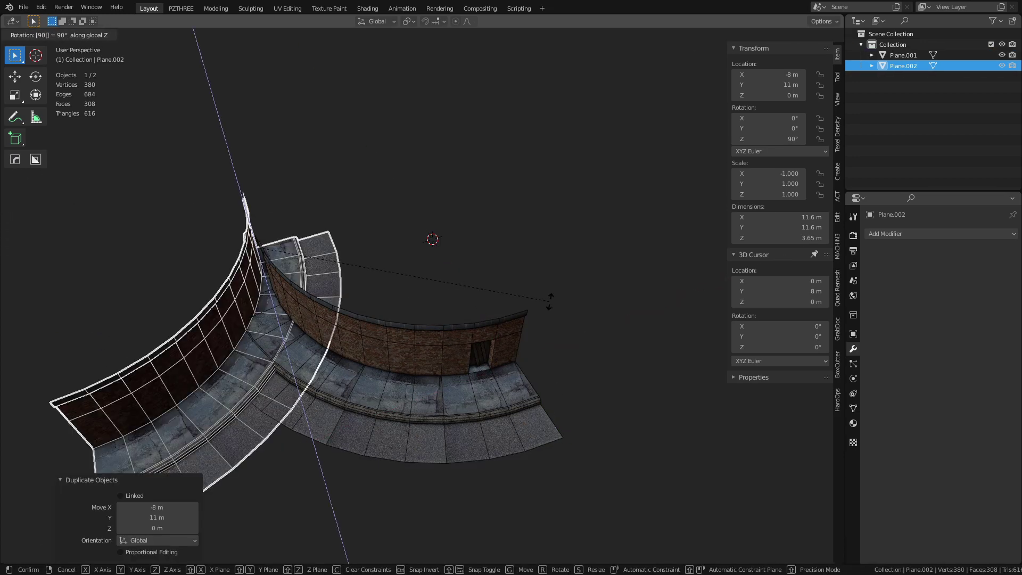
{"action": "key", "text": "BackSpace"}
{"action": "key", "text": "BackSpace"}
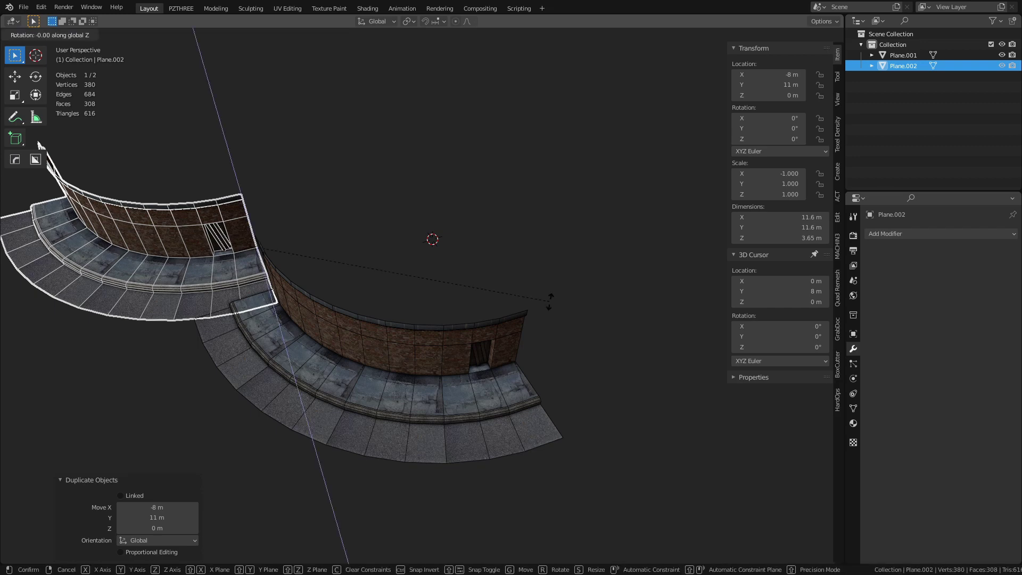
{"action": "type", "text": "-90"}
{"action": "key", "text": "Return"}
Move the rotated copy horizontally to 8 m on Y so it joins the end of the original wall.
{"action": "key", "text": "g"}
{"action": "key", "text": "shift+z"}
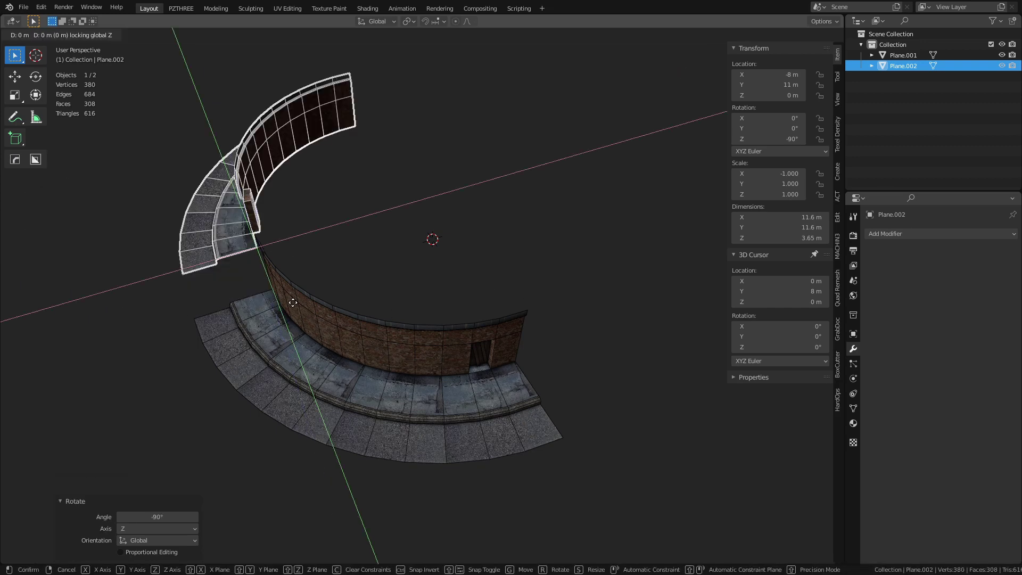
{"action": "left_click", "coordinate": [314, 348]}
Examine the joined wall pieces from several angles, including the brick texture around the doorway up close.
{"action": "left_click", "coordinate": [205, 459]}
{"action": "middle_click_drag", "start_coordinate": [205, 458], "coordinate": [413, 376]}
{"action": "left_click", "coordinate": [406, 346]}
{"action": "middle_click_drag", "start_coordinate": [406, 346], "coordinate": [305, 357]}
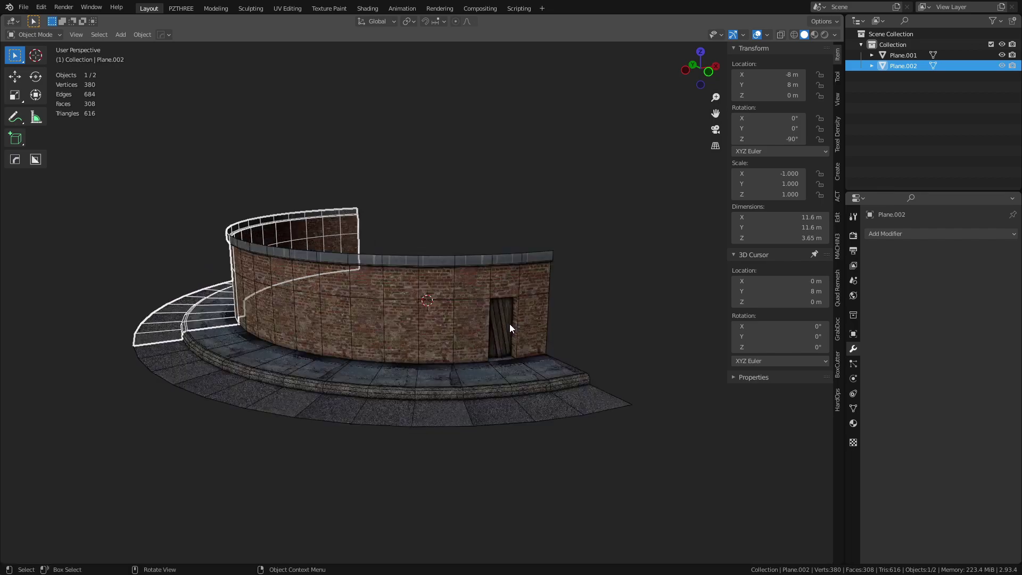
{"action": "scroll", "coordinate": [514, 327], "scroll_direction": "up", "scroll_amount": 4}
{"action": "middle_click_drag", "start_coordinate": [552, 364], "coordinate": [477, 405]}
{"action": "middle_click_drag", "start_coordinate": [477, 406], "coordinate": [397, 288], "text": "shift"}
{"action": "scroll", "coordinate": [443, 377], "scroll_direction": "up", "scroll_amount": 5}
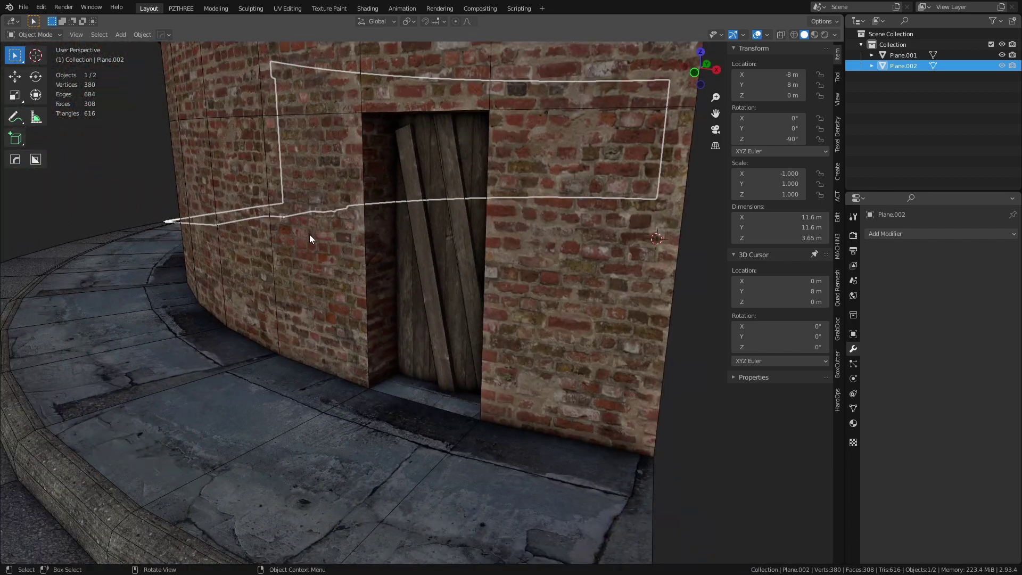
Duplicate the rotated wall piece and shift the copy 8 m on X and 8 m on Y, keeping Z locked.
{"action": "scroll", "coordinate": [307, 231], "scroll_direction": "down", "scroll_amount": 8}
{"action": "middle_click_drag", "start_coordinate": [451, 305], "coordinate": [496, 350]}
{"action": "middle_click_drag", "start_coordinate": [202, 311], "coordinate": [465, 336]}
{"action": "scroll", "coordinate": [404, 333], "scroll_direction": "down", "scroll_amount": 2}
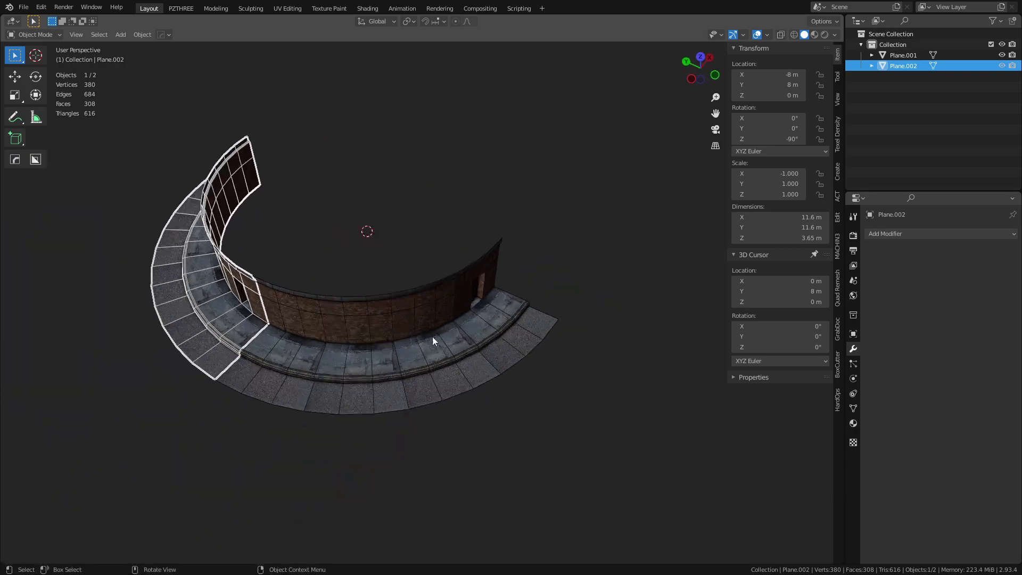
{"action": "middle_click_drag", "start_coordinate": [400, 338], "coordinate": [358, 335]}
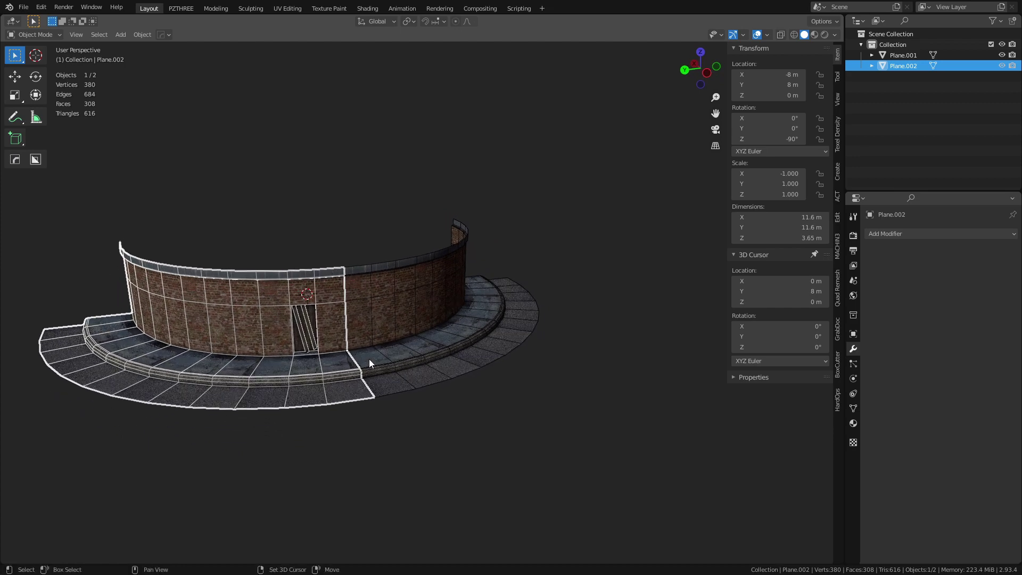
{"action": "middle_click_drag", "start_coordinate": [456, 313], "coordinate": [404, 393]}
{"action": "key", "text": "shift+d"}
{"action": "key", "text": "shift+z"}
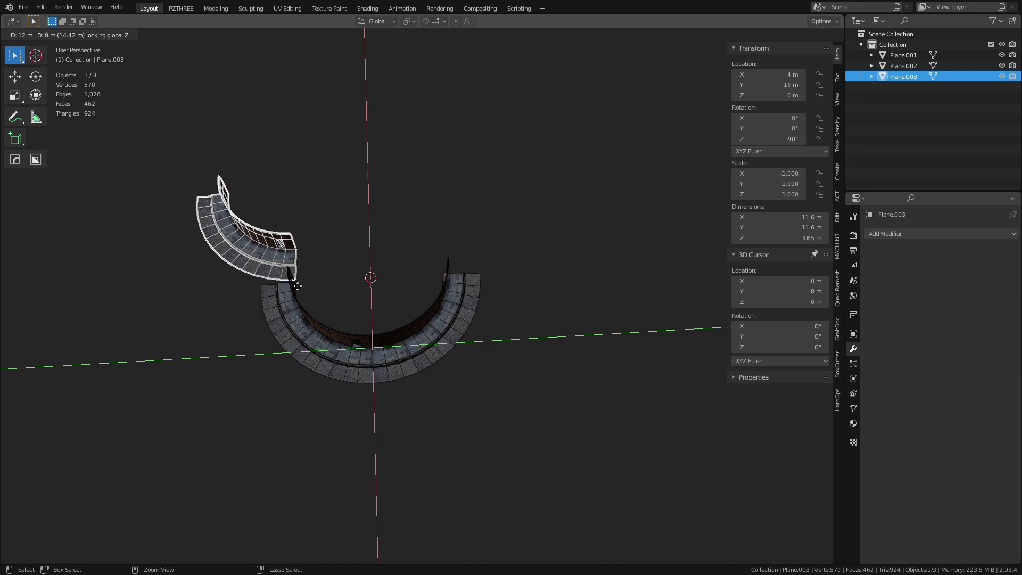
{"action": "left_click", "coordinate": [296, 313]}
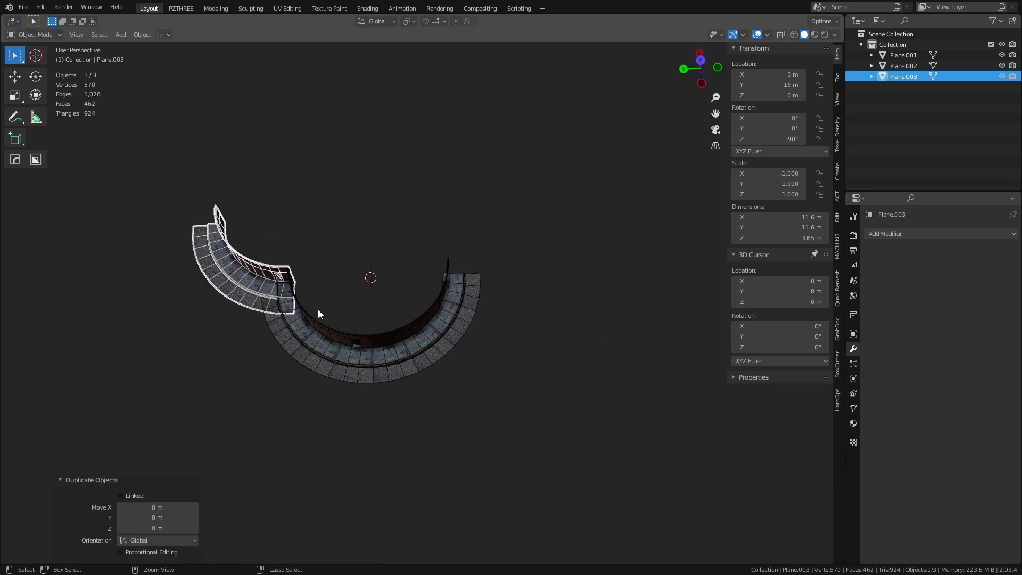
Rotate the third wall piece -90° around the global Z axis.
{"action": "type", "text": "rz0"}
{"action": "key", "text": "Return"}
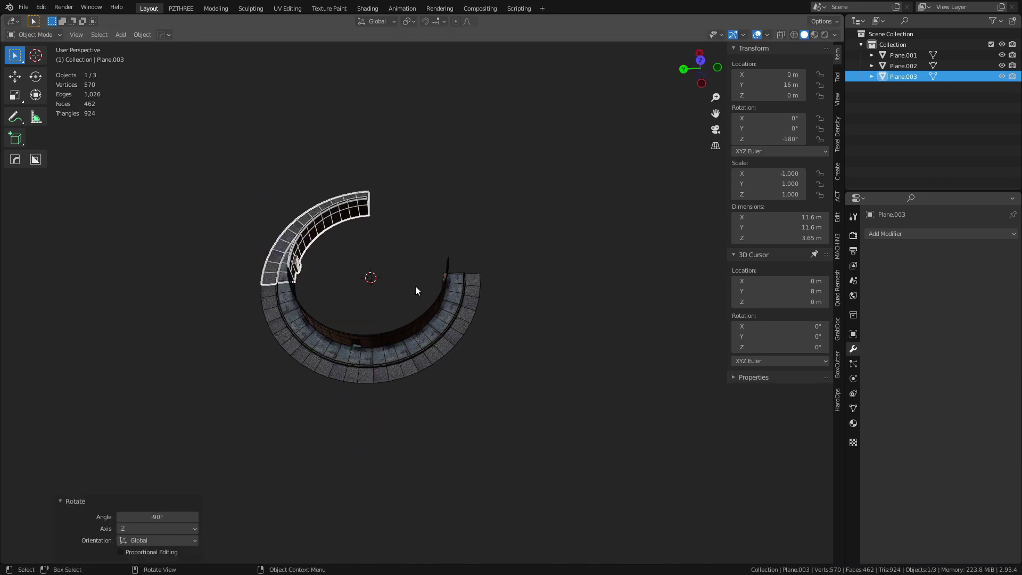
Duplicate the third wall piece, shift the copy 8 m on X and -8 m on Y, and rotate it -90° around Z.
{"action": "key", "text": "shift+d"}
{"action": "key", "text": "shift+z"}
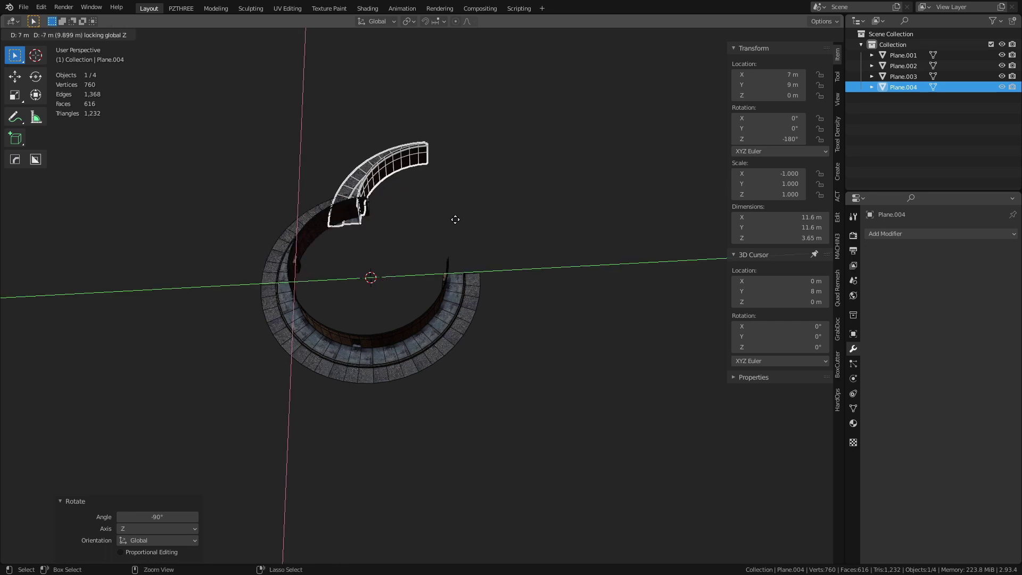
{"action": "left_click", "coordinate": [464, 218]}
{"action": "type", "text": "rz"}
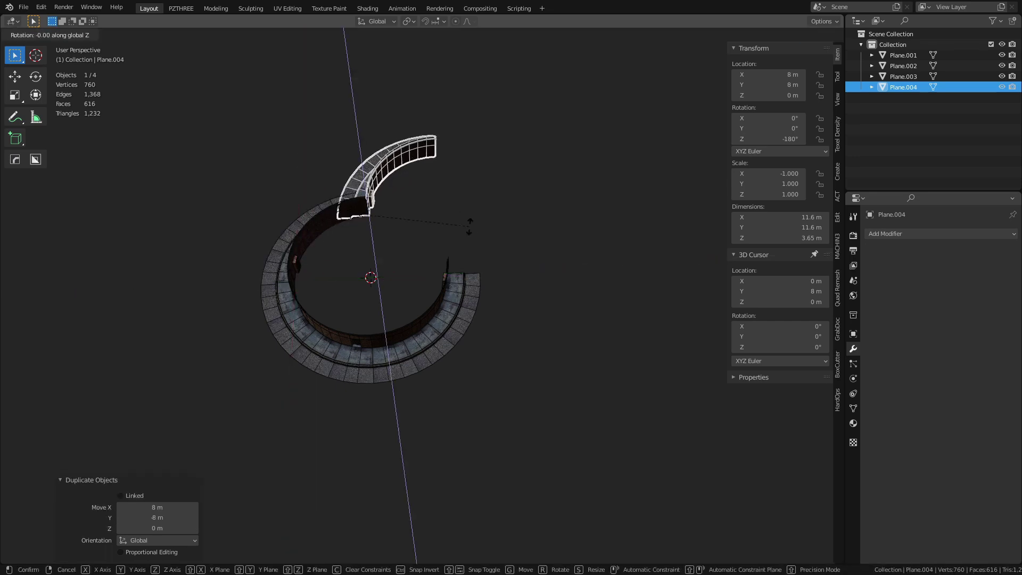
{"action": "type", "text": "-90"}
{"action": "key", "text": "Return"}
Examine the ring of four joined wall pieces from several sides and distances.
{"action": "left_click", "coordinate": [555, 334]}
{"action": "middle_click_drag", "start_coordinate": [524, 362], "coordinate": [383, 320]}
{"action": "scroll", "coordinate": [690, 320], "scroll_direction": "up", "scroll_amount": 4}
{"action": "scroll", "coordinate": [449, 312], "scroll_direction": "up", "scroll_amount": 2}
{"action": "left_click", "coordinate": [449, 312]}
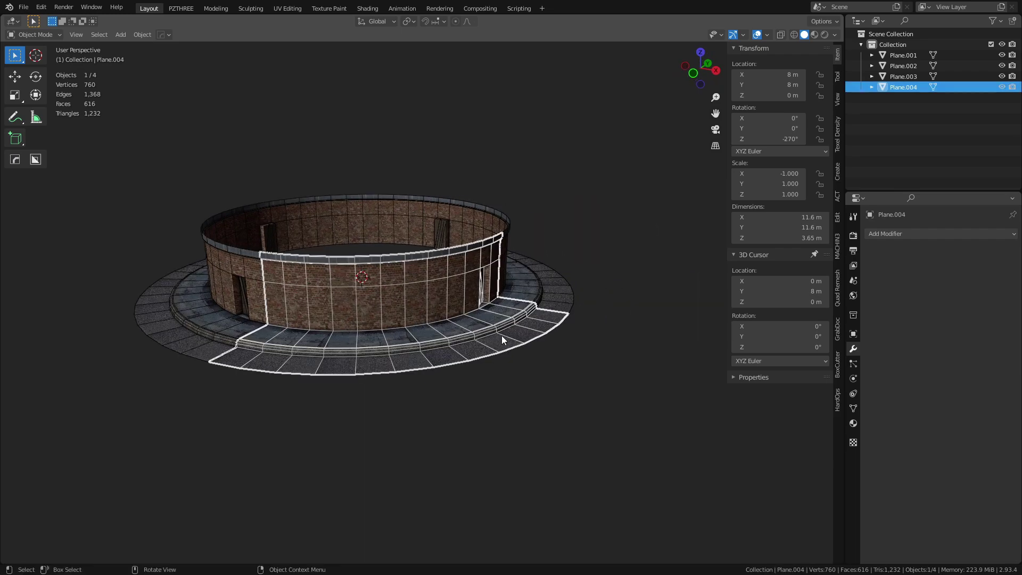
{"action": "scroll", "coordinate": [495, 334], "scroll_direction": "up", "scroll_amount": 3}
{"action": "scroll", "coordinate": [495, 331], "scroll_direction": "down", "scroll_amount": 3}
{"action": "middle_click_drag", "start_coordinate": [581, 299], "coordinate": [405, 315]}
Delete the three duplicated wall pieces and select the original curved wall.
{"action": "left_click", "coordinate": [404, 315], "text": "shift"}
{"action": "left_click", "coordinate": [630, 287], "text": "shift"}
{"action": "key", "text": "x"}
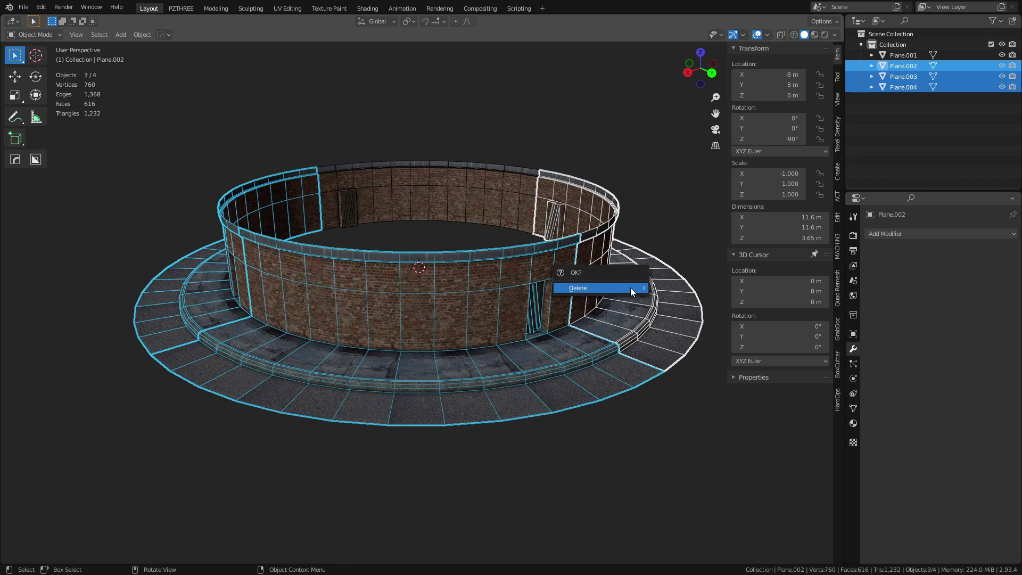
{"action": "left_click", "coordinate": [630, 287]}
{"action": "left_click", "coordinate": [440, 190]}
Examine the single curved wall and pavement piece from several angles.
{"action": "middle_click_drag", "start_coordinate": [254, 311], "coordinate": [386, 334]}
{"action": "key", "text": "grave"}
{"action": "left_click", "coordinate": [433, 371]}
{"action": "middle_click_drag", "start_coordinate": [433, 401], "coordinate": [533, 405]}
{"action": "middle_click_drag", "start_coordinate": [581, 367], "coordinate": [497, 333], "text": "shift"}
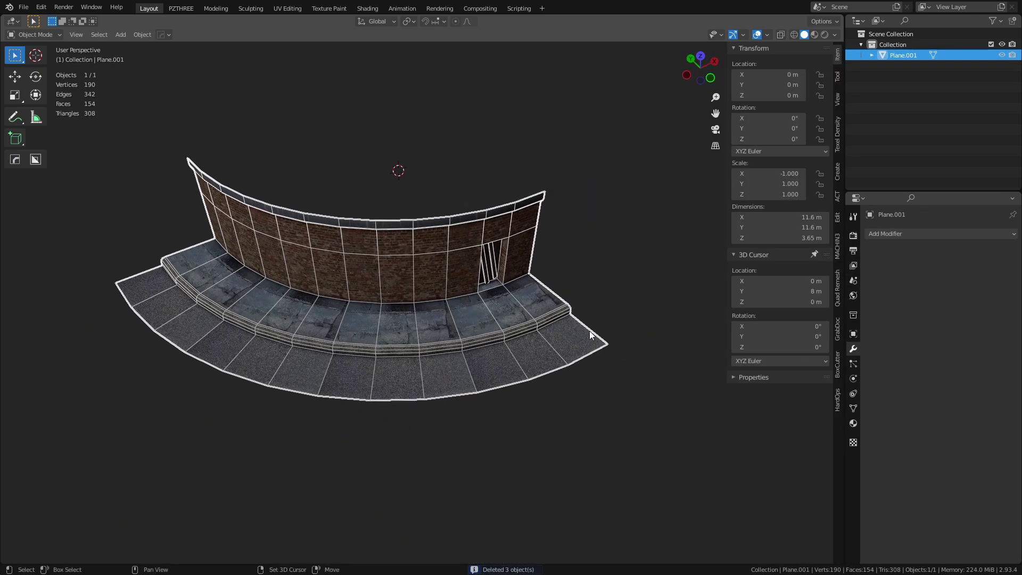
{"action": "middle_click_drag", "start_coordinate": [592, 330], "coordinate": [525, 329], "text": "shift"}
{"action": "left_click", "coordinate": [577, 299]}
{"action": "middle_click_drag", "start_coordinate": [576, 299], "coordinate": [541, 317]}
{"action": "left_click", "coordinate": [365, 298]}
{"action": "middle_click_drag", "start_coordinate": [365, 299], "coordinate": [434, 318]}
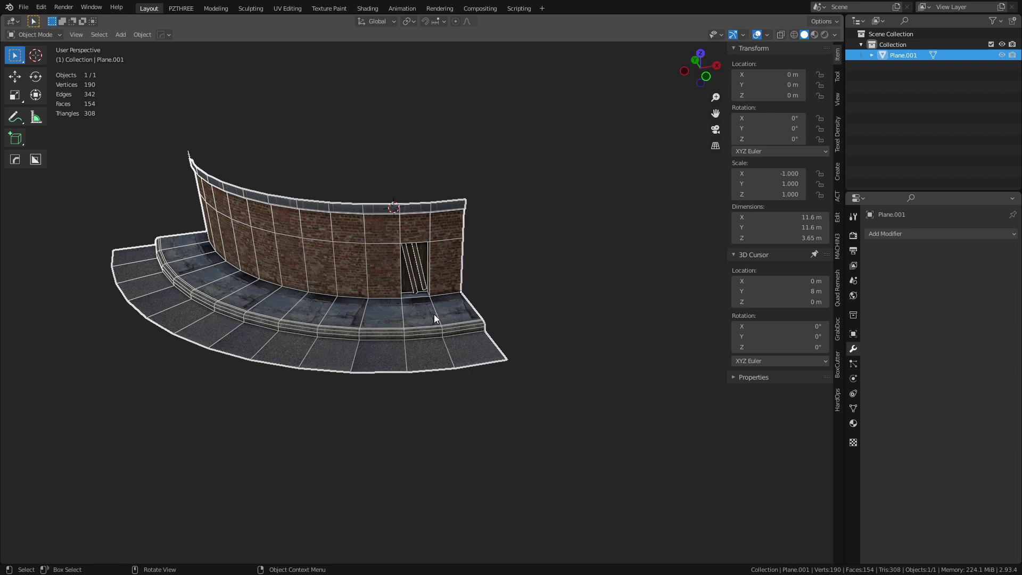
Open warpdemo.blend from the Desktop folder without saving the current scene.
{"action": "left_click", "coordinate": [23, 8]}
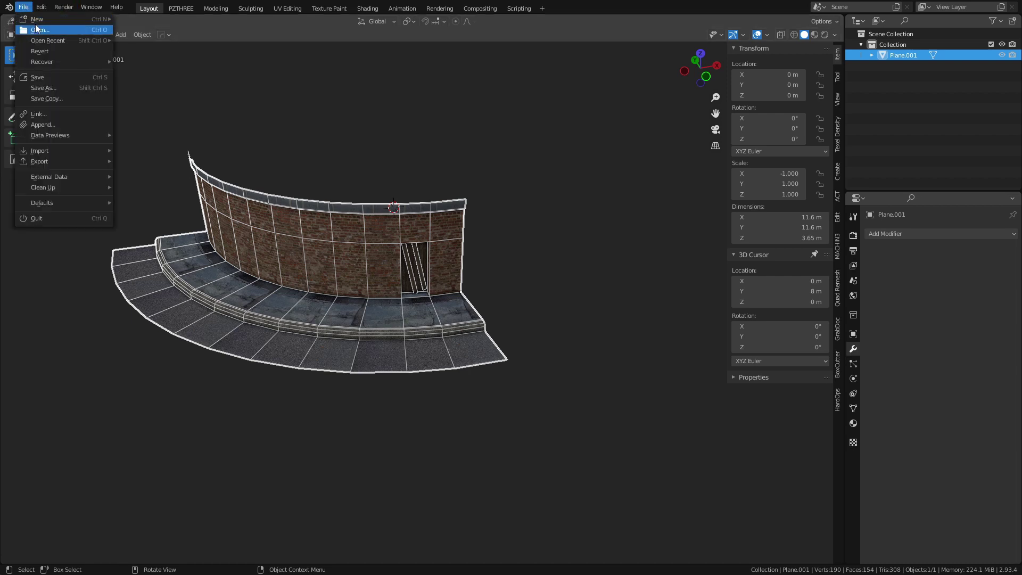
{"action": "left_click", "coordinate": [36, 29]}
{"action": "left_click", "coordinate": [534, 308]}
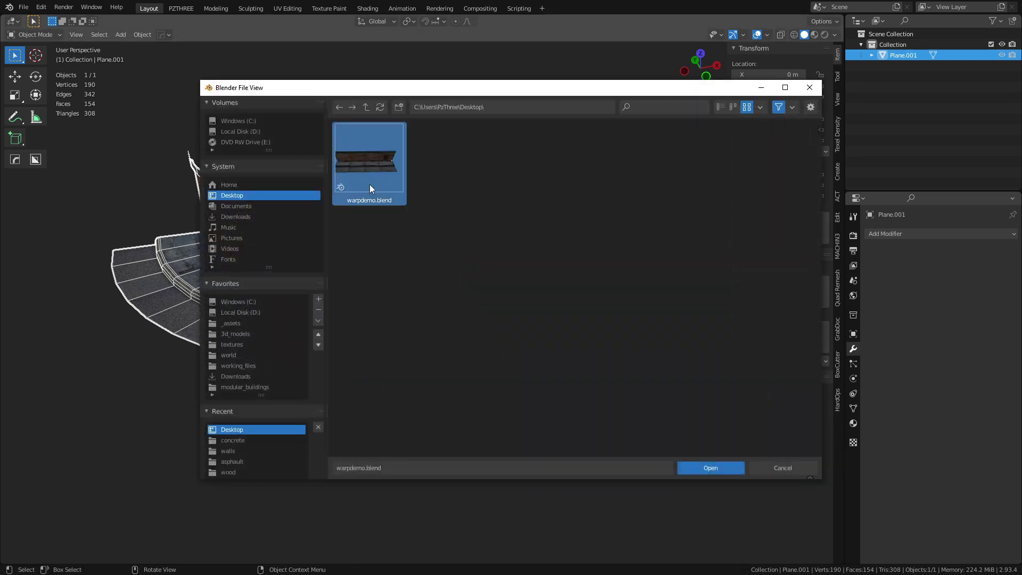
{"action": "double_click", "coordinate": [369, 159]}
Add a Mirror modifier to the straight wall and enable Bisect and Flip on the X axis.
{"action": "scroll", "coordinate": [569, 392], "scroll_direction": "down", "scroll_amount": 3}
{"action": "middle_click_drag", "start_coordinate": [615, 406], "coordinate": [528, 303]}
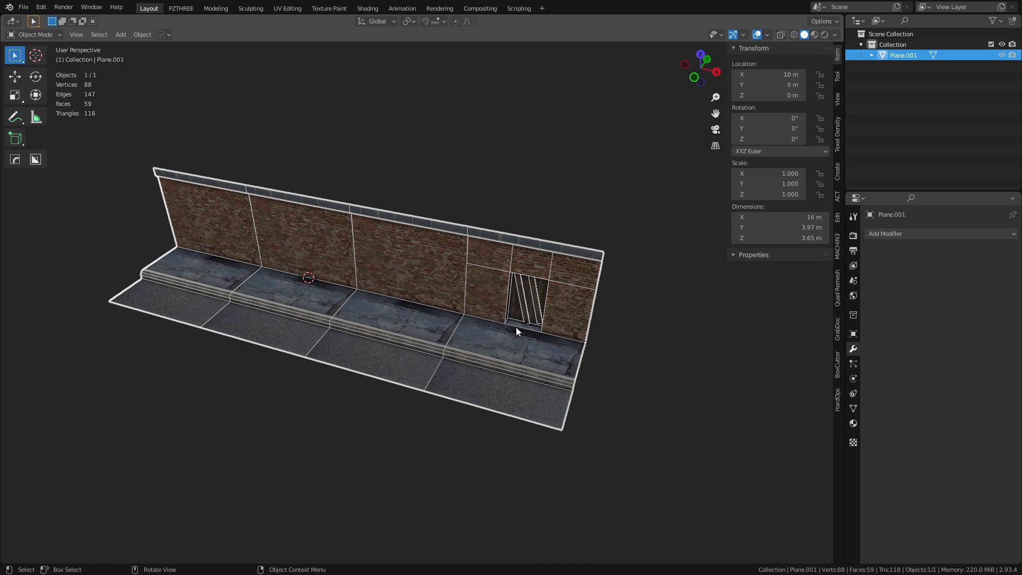
{"action": "middle_click_drag", "start_coordinate": [471, 335], "coordinate": [514, 327], "text": "shift"}
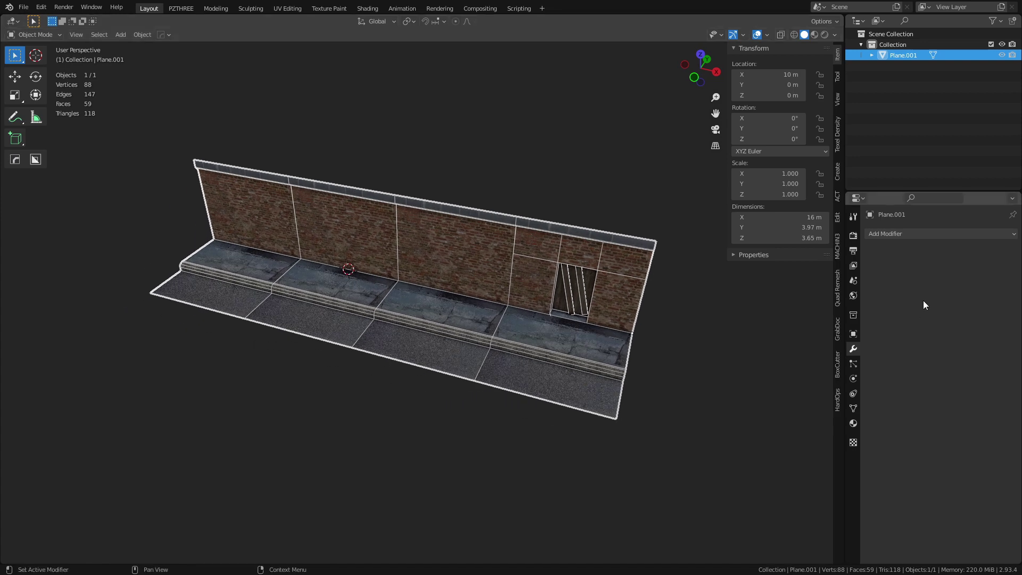
{"action": "left_click", "coordinate": [911, 233]}
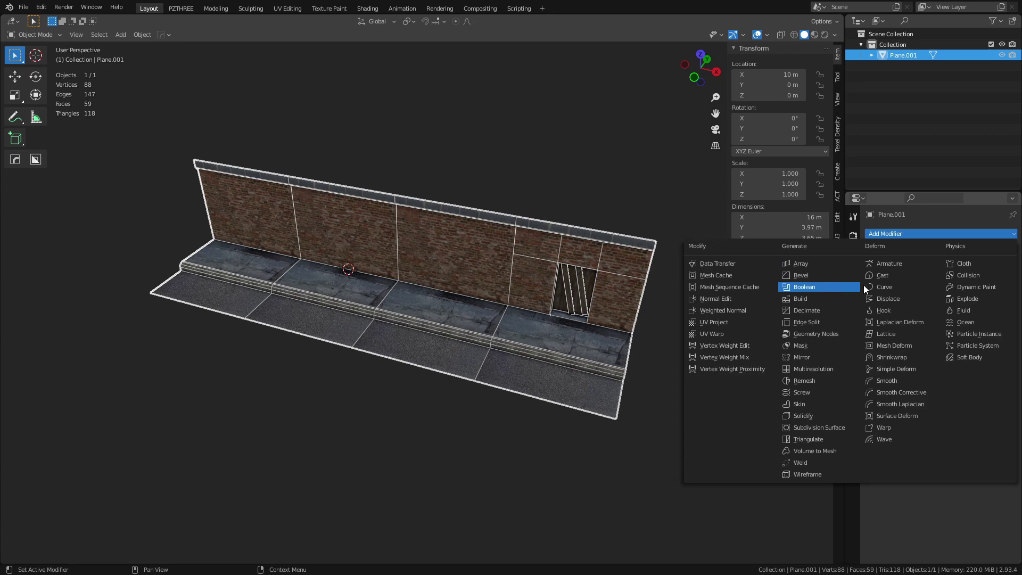
{"action": "left_click", "coordinate": [821, 358]}
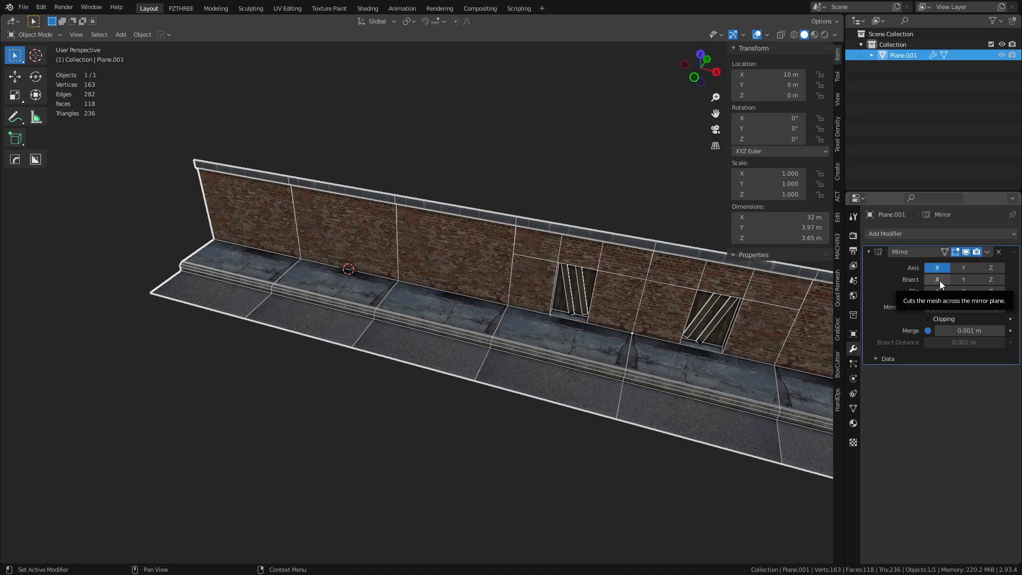
{"action": "left_click_drag", "start_coordinate": [940, 280], "coordinate": [936, 290]}
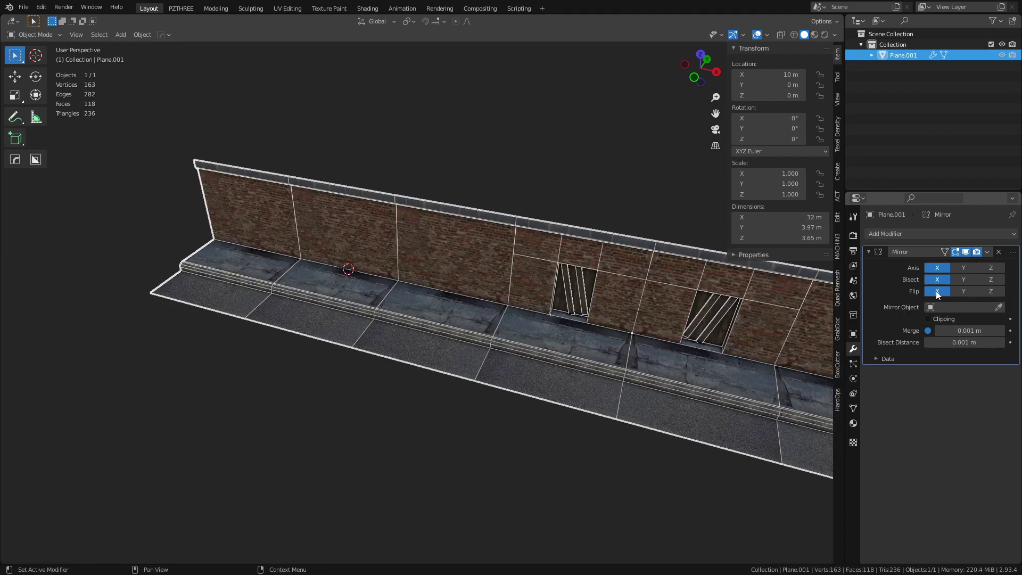
{"action": "mouse_move", "coordinate": [611, 351]}
{"action": "middle_mouse_down"}
{"action": "mouse_move", "coordinate": [460, 385]}
{"action": "mouse_move", "coordinate": [576, 334]}
{"action": "mouse_move", "coordinate": [536, 324]}
{"action": "mouse_move", "coordinate": [568, 352]}
{"action": "mouse_move", "coordinate": [608, 365]}
{"action": "middle_mouse_up"}
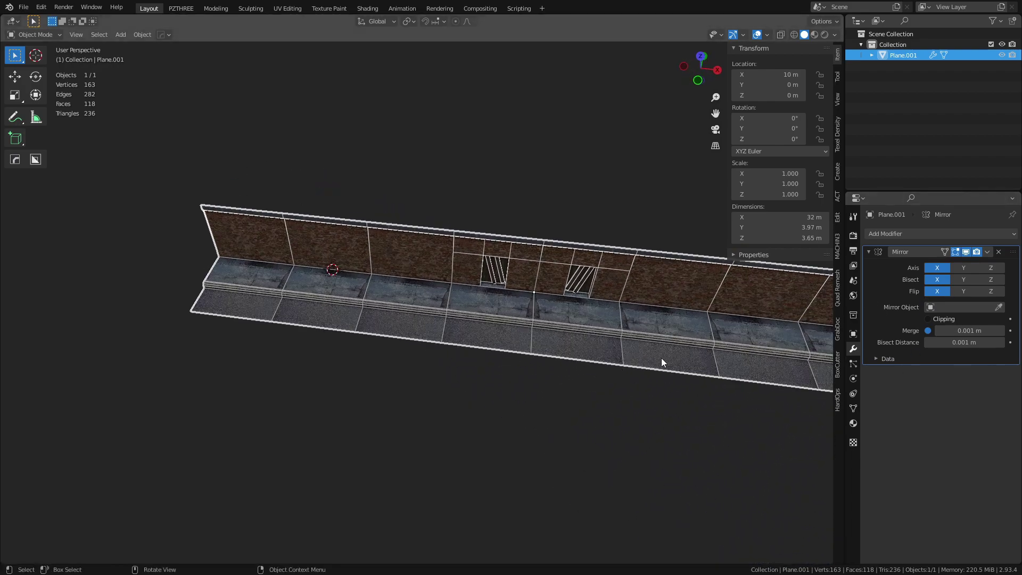
{"action": "middle_click_drag", "start_coordinate": [660, 342], "coordinate": [602, 337], "text": "shift"}
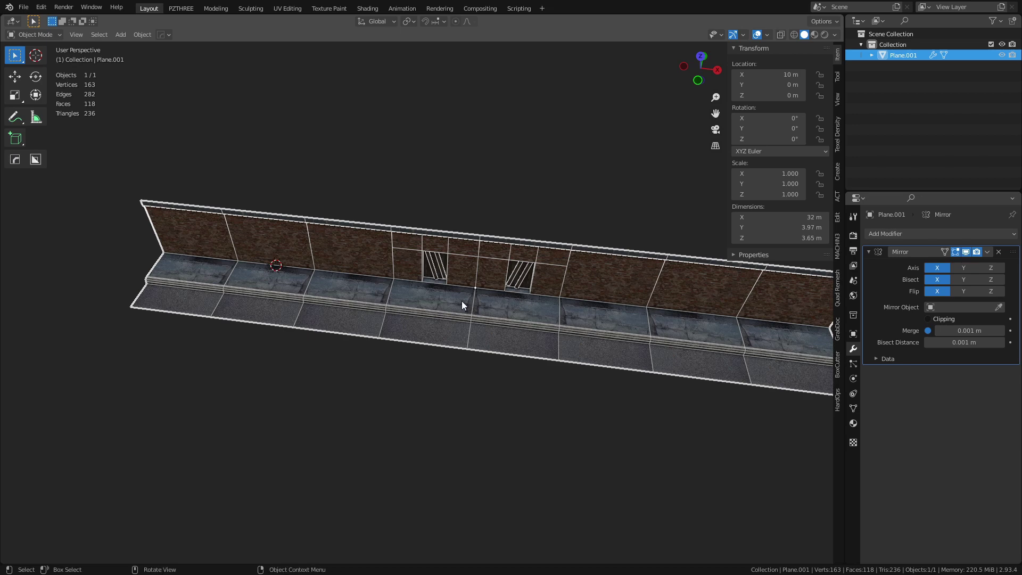
Snap the 3D cursor to the vertex at the wall's base on the end farthest from the doorway.
{"action": "key", "text": "Tab"}
{"action": "key", "text": "1"}
{"action": "left_click", "coordinate": [480, 292]}
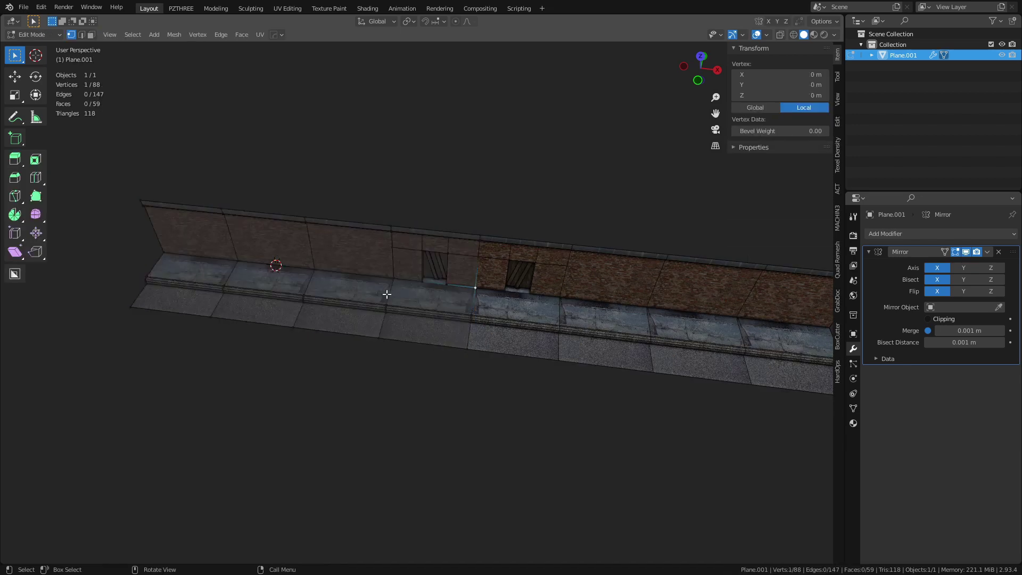
{"action": "left_click", "coordinate": [152, 247]}
{"action": "key", "text": "shift+s"}
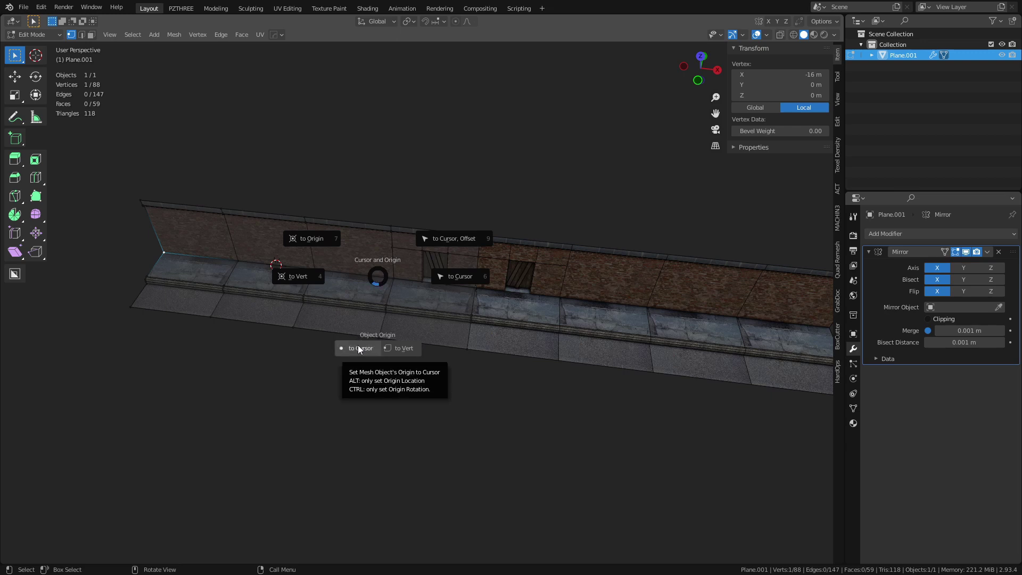
{"action": "left_click", "coordinate": [306, 277]}
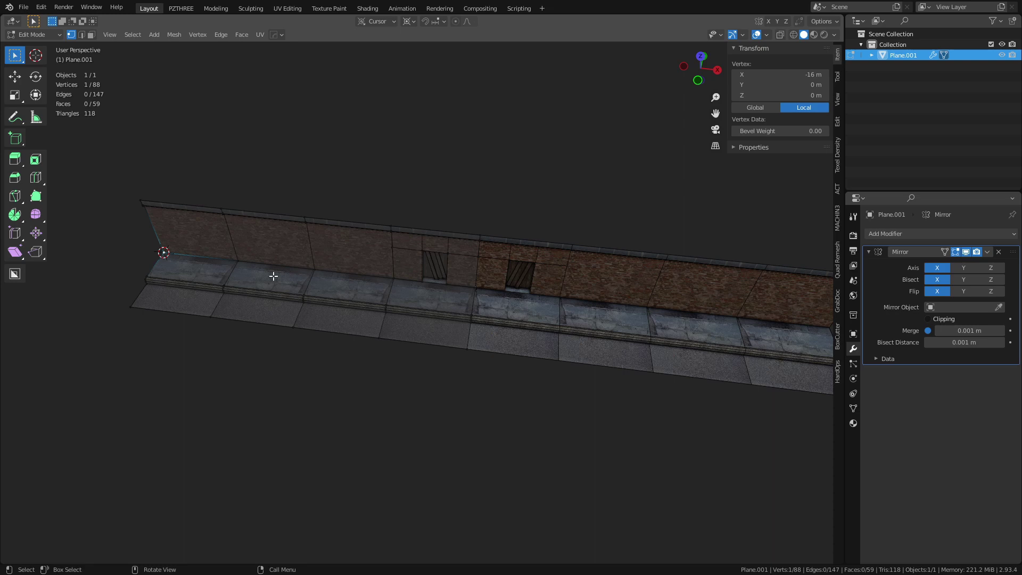
{"action": "key", "text": "grave"}
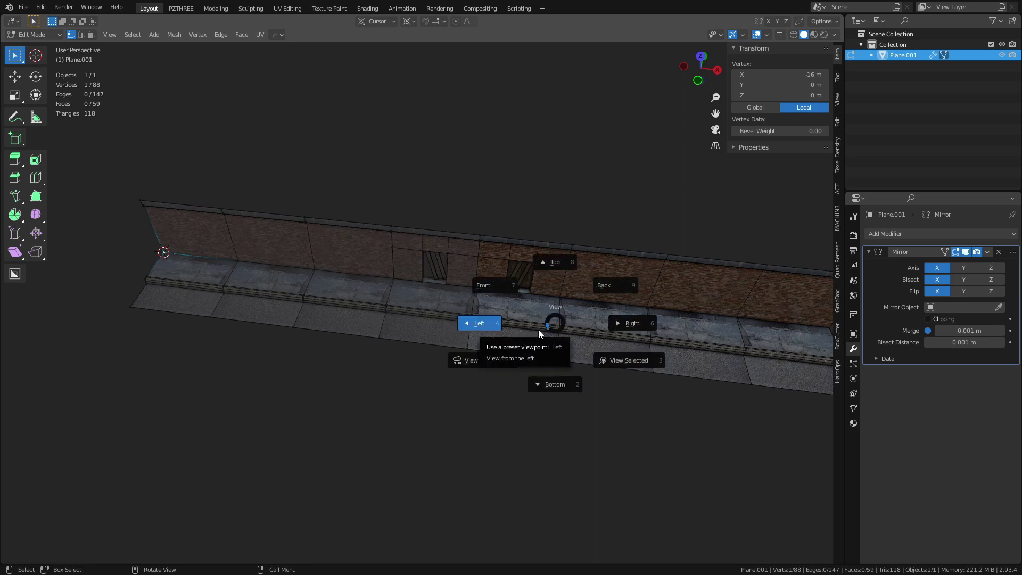
{"action": "key", "text": "Escape"}
Add a Plain Axes empty at the 3D cursor in Object Mode and set its radius to 9.54 m.
{"action": "key", "text": "ctrl+Tab"}
{"action": "left_click", "coordinate": [481, 333]}
{"action": "key", "text": "shift"}
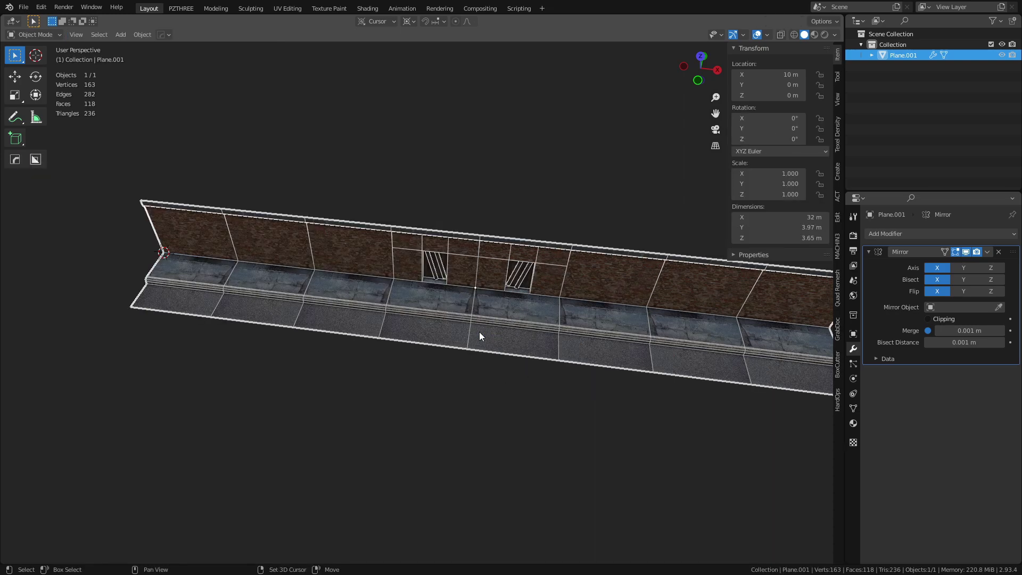
{"action": "key", "text": "shift+a"}
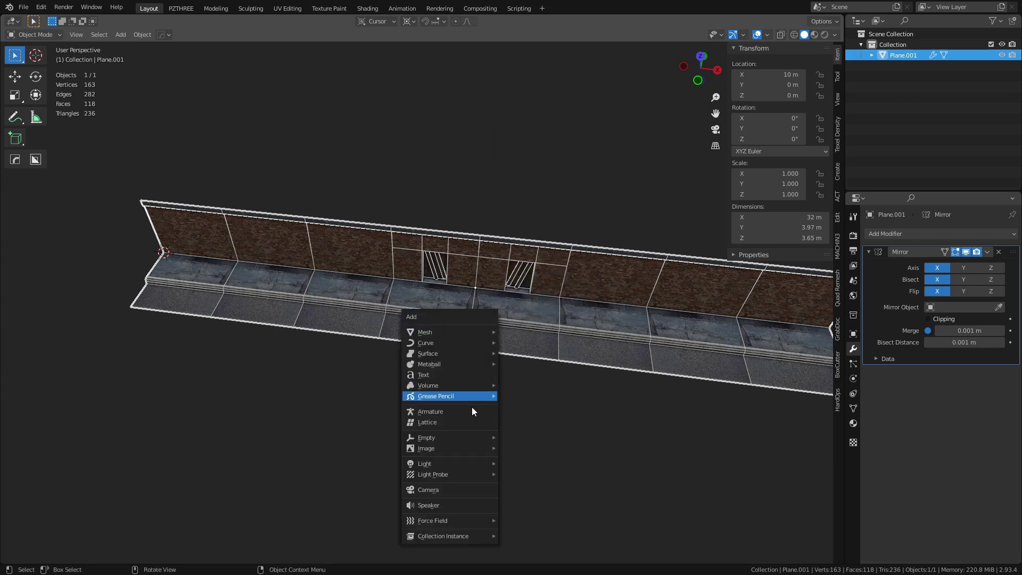
{"action": "mouse_move", "coordinate": [473, 440]}
{"action": "left_click", "coordinate": [540, 439]}
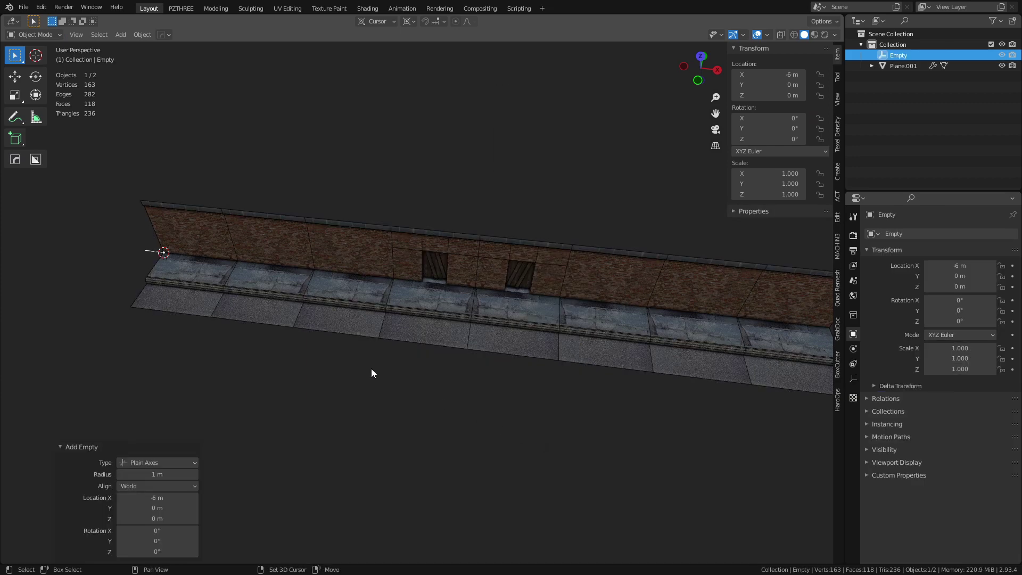
{"action": "middle_click_drag", "start_coordinate": [372, 369], "coordinate": [504, 376], "text": "shift"}
{"action": "left_click_drag", "start_coordinate": [157, 474], "coordinate": [248, 474]}
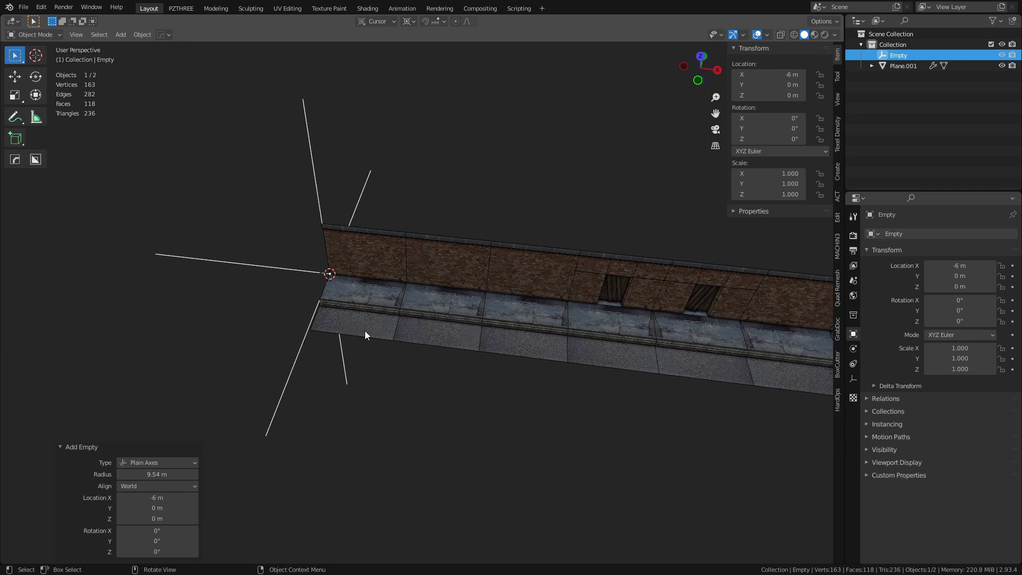
Set the empty as the wall's Mirror Object and disable Flip on the X axis.
{"action": "left_click", "coordinate": [419, 302]}
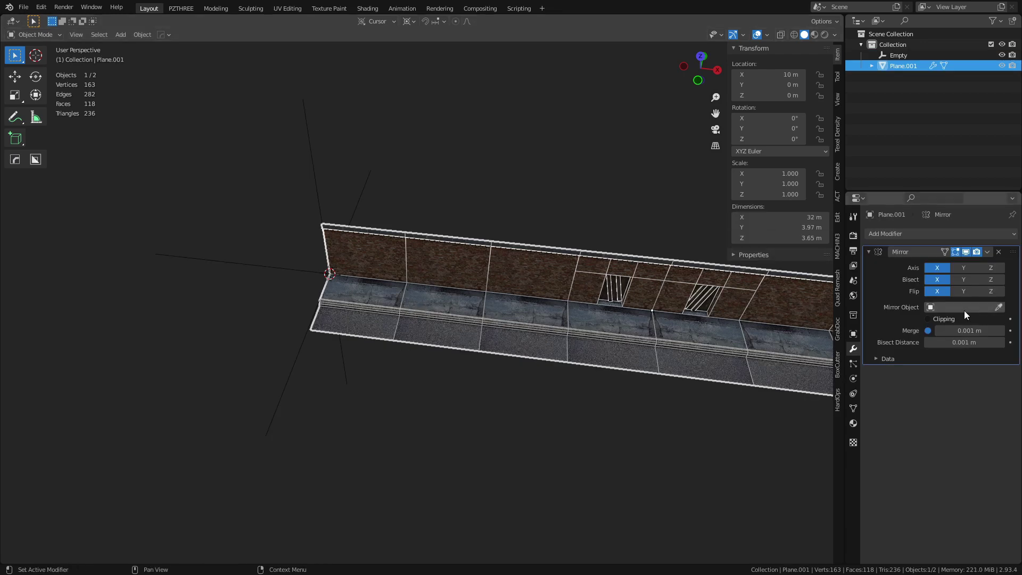
{"action": "left_click", "coordinate": [999, 307]}
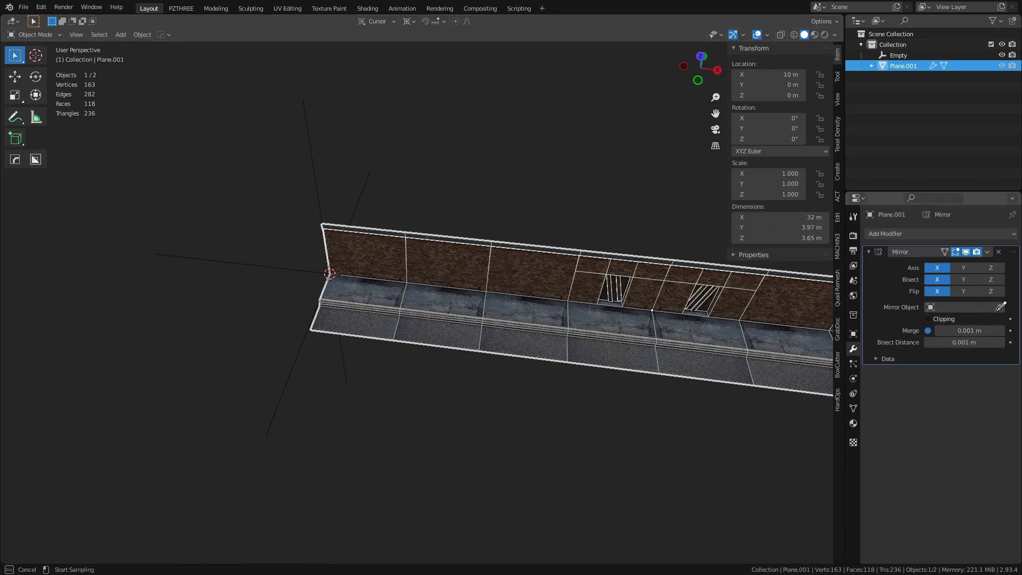
{"action": "left_click", "coordinate": [301, 355]}
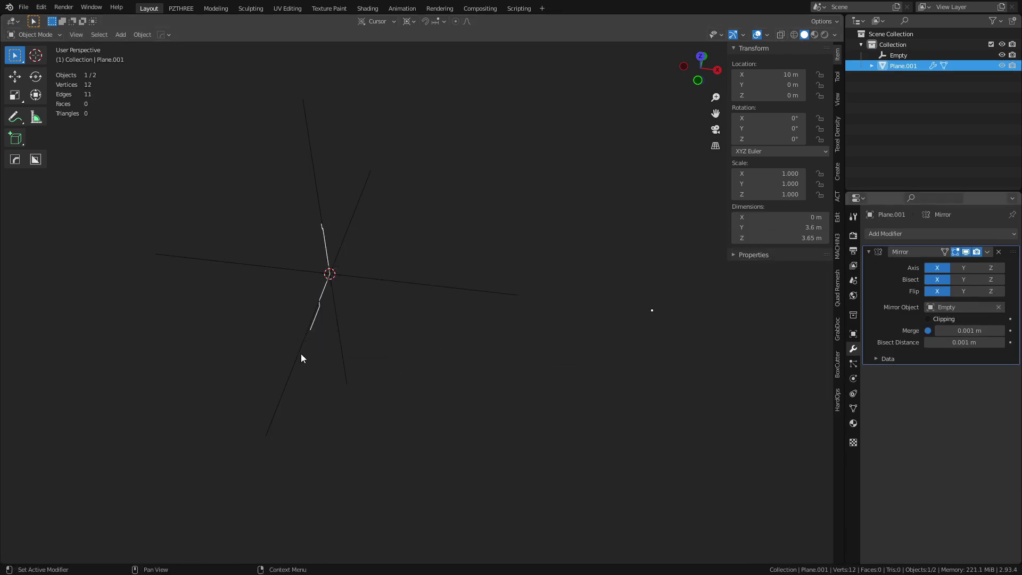
{"action": "left_click", "coordinate": [936, 291]}
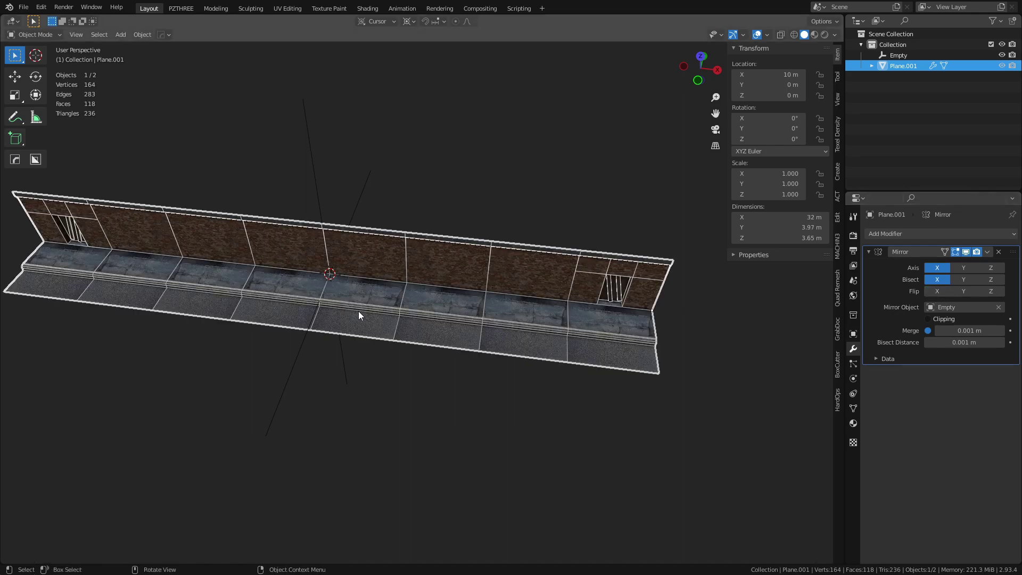
{"action": "middle_click_drag", "start_coordinate": [409, 336], "coordinate": [607, 345], "text": "shift"}
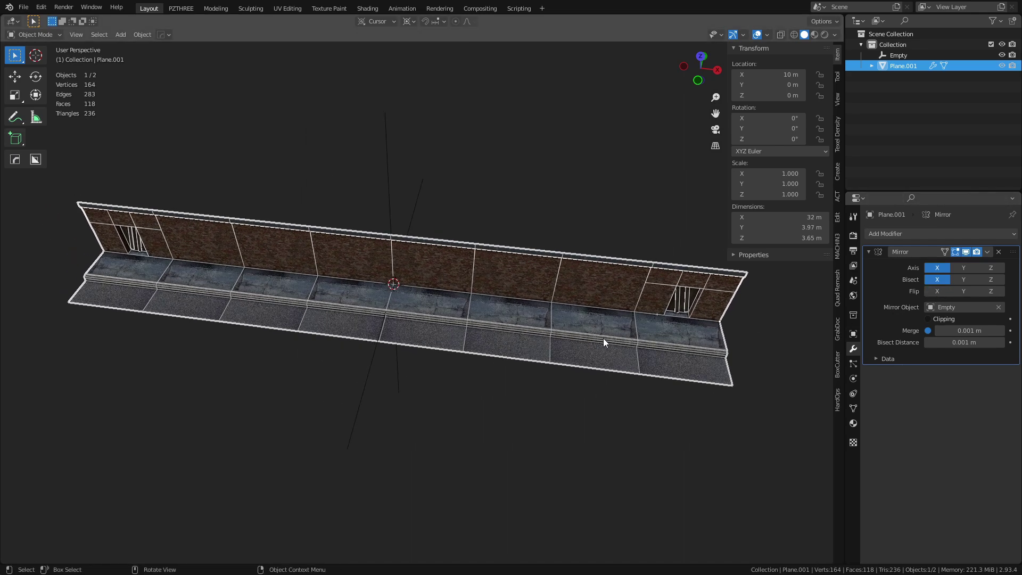
Select the empty and rotate it -45° around the Z axis so the mirrored wall forms a right-angled corner.
{"action": "left_click", "coordinate": [379, 378]}
{"action": "key", "text": "r"}
{"action": "key", "text": "z"}
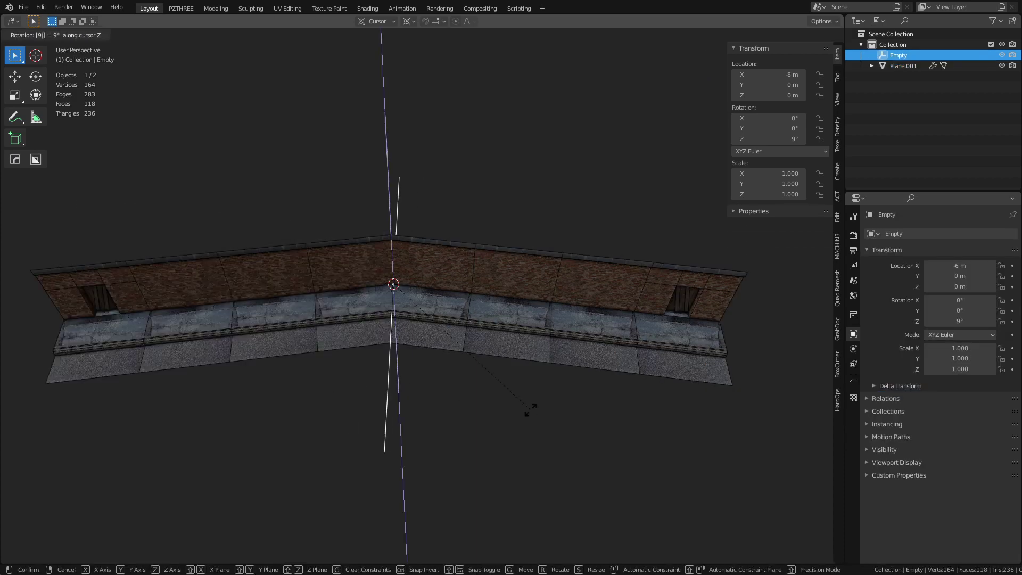
{"action": "key", "text": "Escape"}
{"action": "type", "text": "rz"}
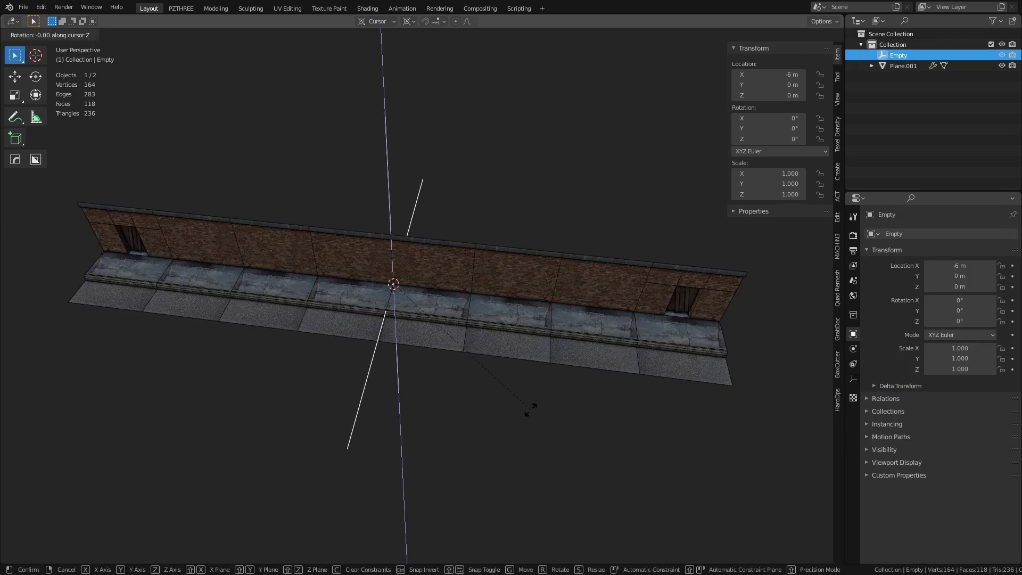
{"action": "type", "text": "-90"}
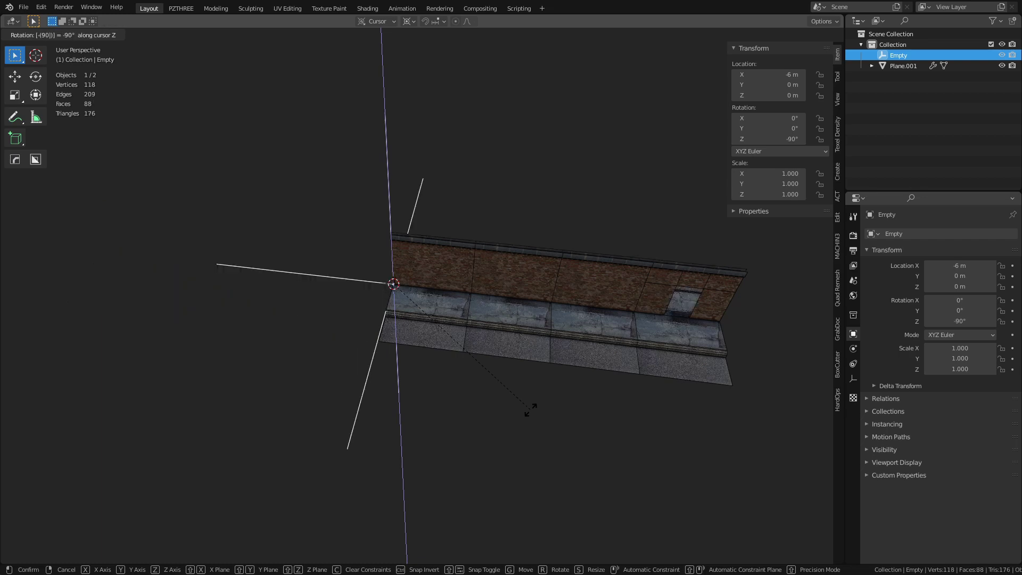
{"action": "key", "text": "BackSpace"}
{"action": "key", "text": "BackSpace"}
{"action": "key", "text": "BackSpace"}
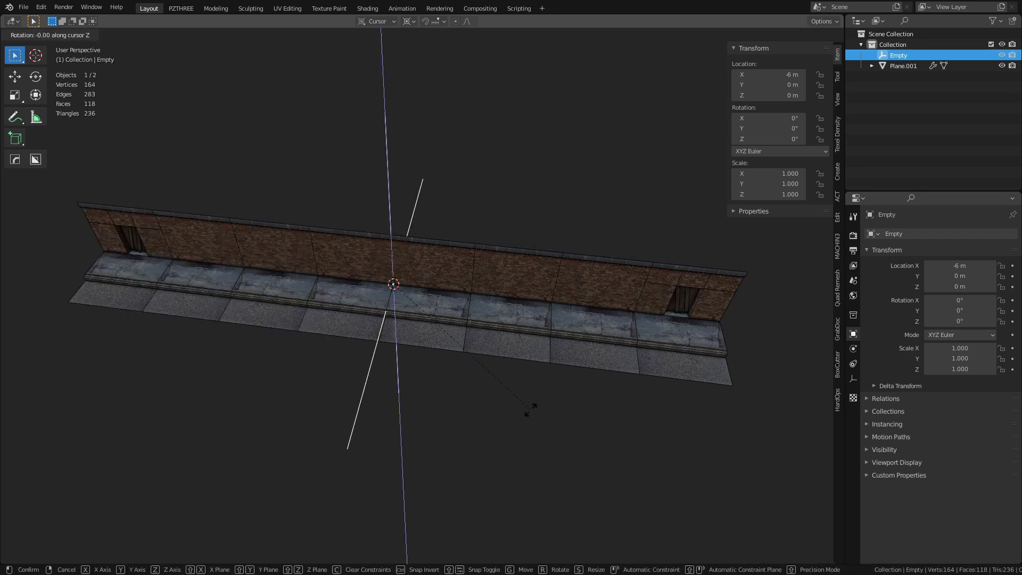
{"action": "type", "text": "-45"}
{"action": "key", "text": "Return"}
{"action": "middle_click_drag", "start_coordinate": [333, 351], "coordinate": [419, 380]}
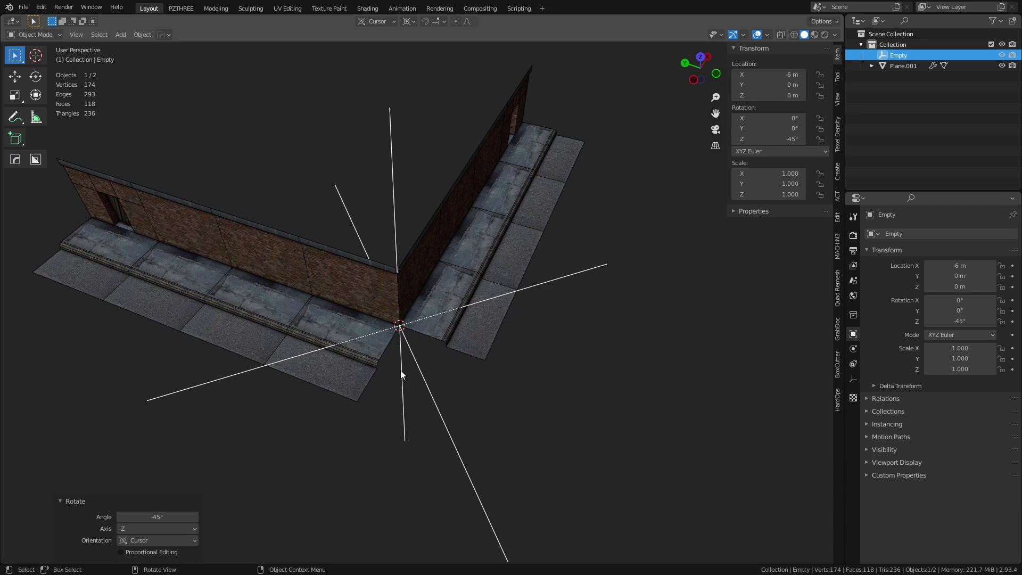
Move the empty horizontally with Z locked to X -2 m, Y 0 m, so the mirrored pavement and road meet at the corner.
{"action": "key", "text": "g"}
{"action": "key", "text": "shift+z"}
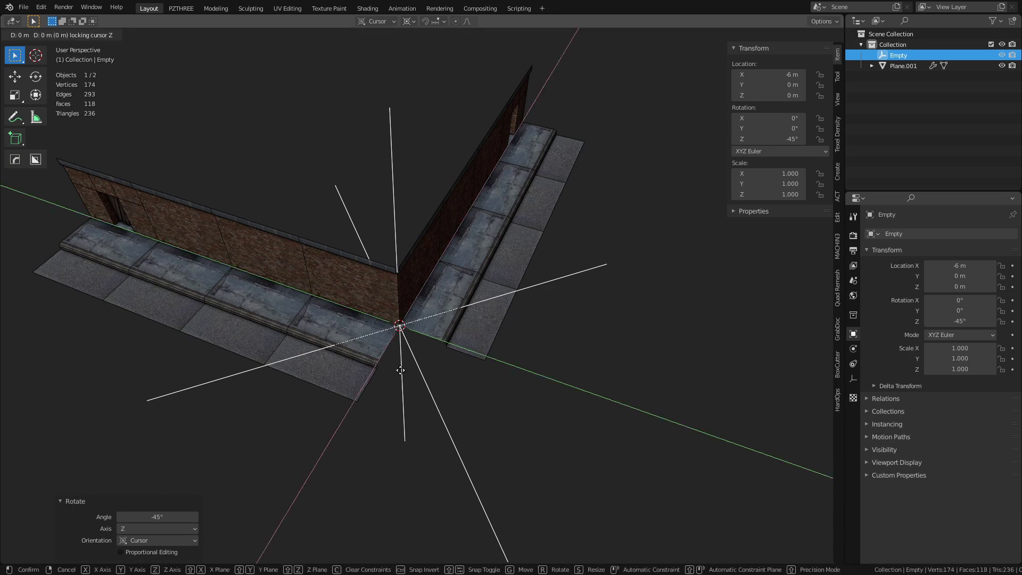
{"action": "mouse_move", "coordinate": [443, 366]}
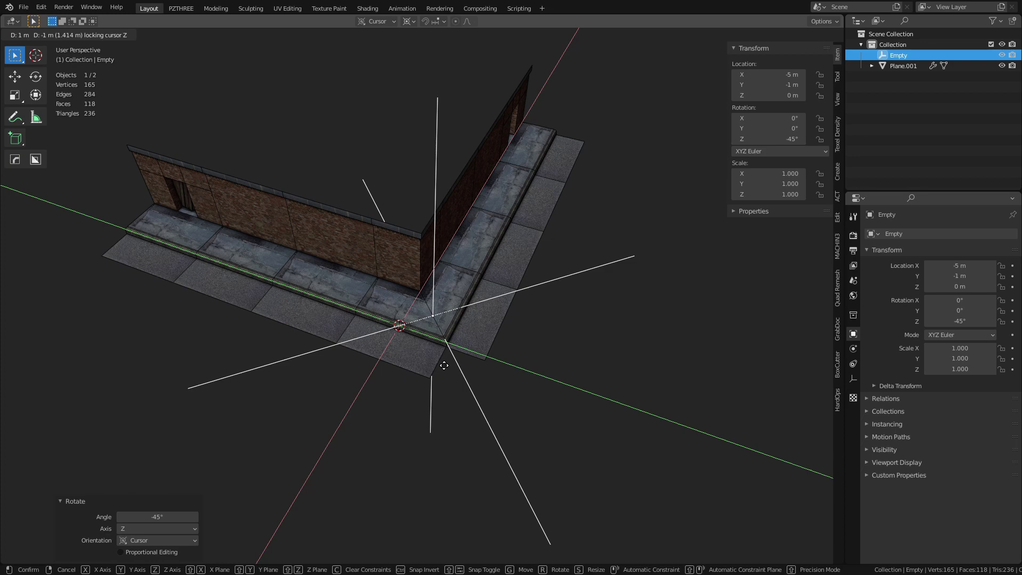
{"action": "left_click", "coordinate": [422, 340]}
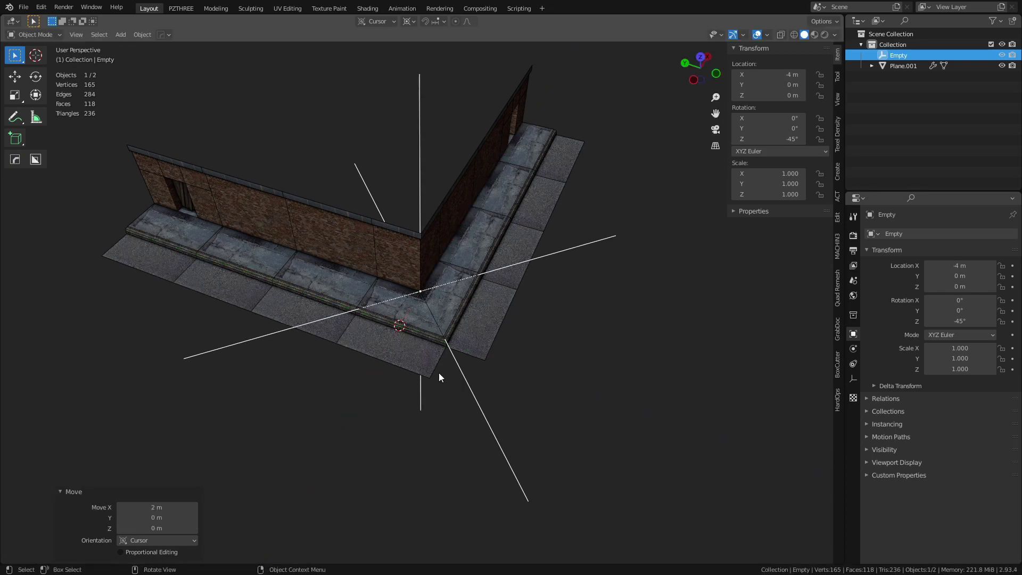
{"action": "key", "text": "g"}
{"action": "key", "text": "shift+z"}
{"action": "mouse_move", "coordinate": [454, 336]}
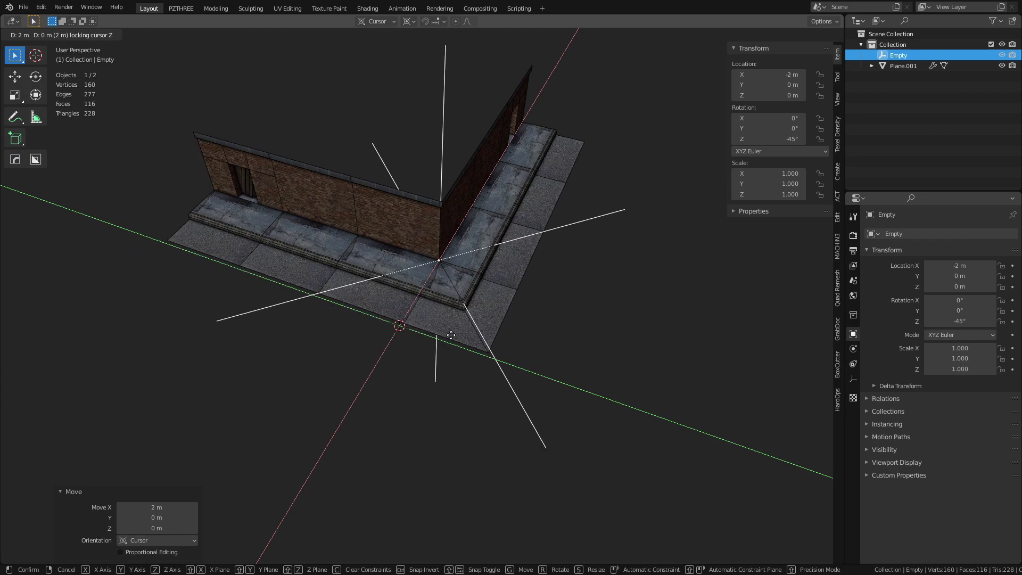
{"action": "left_click", "coordinate": [451, 335]}
Examine the mirrored corner's seams along the wall, pavement, kerb and road from close up and several angles.
{"action": "middle_click_drag", "start_coordinate": [608, 321], "coordinate": [522, 280]}
{"action": "mouse_move", "coordinate": [439, 265]}
{"action": "middle_mouse_down", "text": "shift"}
{"action": "mouse_move", "coordinate": [353, 287]}
{"action": "mouse_move", "coordinate": [406, 267]}
{"action": "mouse_move", "coordinate": [304, 260]}
{"action": "mouse_move", "coordinate": [486, 204]}
{"action": "mouse_move", "coordinate": [496, 261]}
{"action": "mouse_move", "coordinate": [464, 245]}
{"action": "mouse_move", "coordinate": [431, 279]}
{"action": "middle_mouse_up", "text": "shift"}
{"action": "scroll", "coordinate": [378, 275], "scroll_direction": "up", "scroll_amount": 6}
{"action": "scroll", "coordinate": [439, 290], "scroll_direction": "down", "scroll_amount": 10}
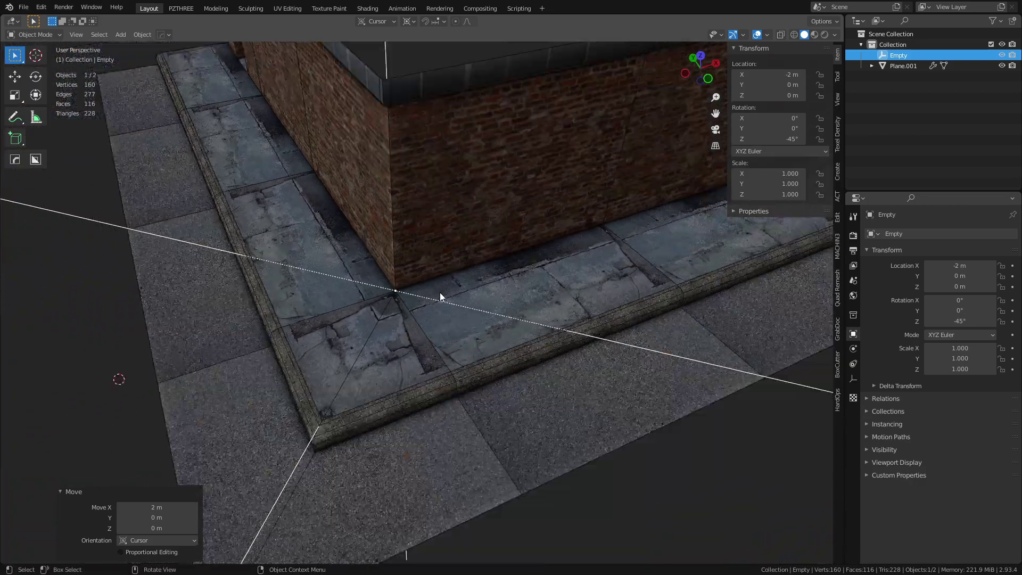
{"action": "key", "text": "ctrl+Tab"}
{"action": "right_click", "coordinate": [486, 389]}
{"action": "left_click", "coordinate": [656, 405]}
{"action": "middle_click_drag", "start_coordinate": [652, 411], "coordinate": [544, 377]}
{"action": "scroll", "coordinate": [478, 345], "scroll_direction": "up", "scroll_amount": 5}
{"action": "scroll", "coordinate": [463, 348], "scroll_direction": "down", "scroll_amount": 3}
{"action": "middle_click_drag", "start_coordinate": [463, 348], "coordinate": [569, 467]}
{"action": "left_click", "coordinate": [607, 494]}
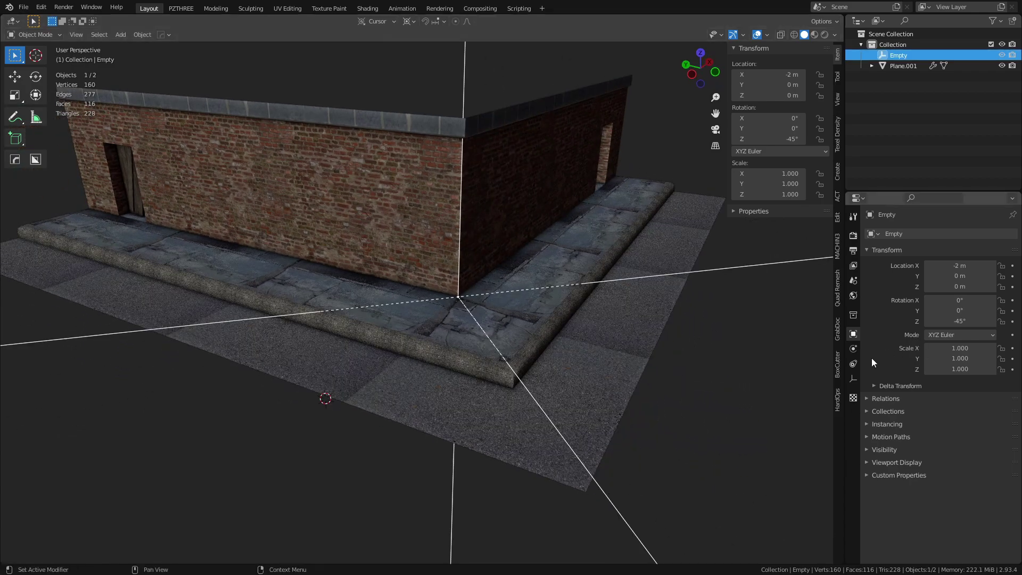
Set the empty's display size to 1 m.
{"action": "left_click", "coordinate": [853, 379]}
{"action": "left_click", "coordinate": [964, 260]}
{"action": "type", "text": "1"}
{"action": "key", "text": "Return"}
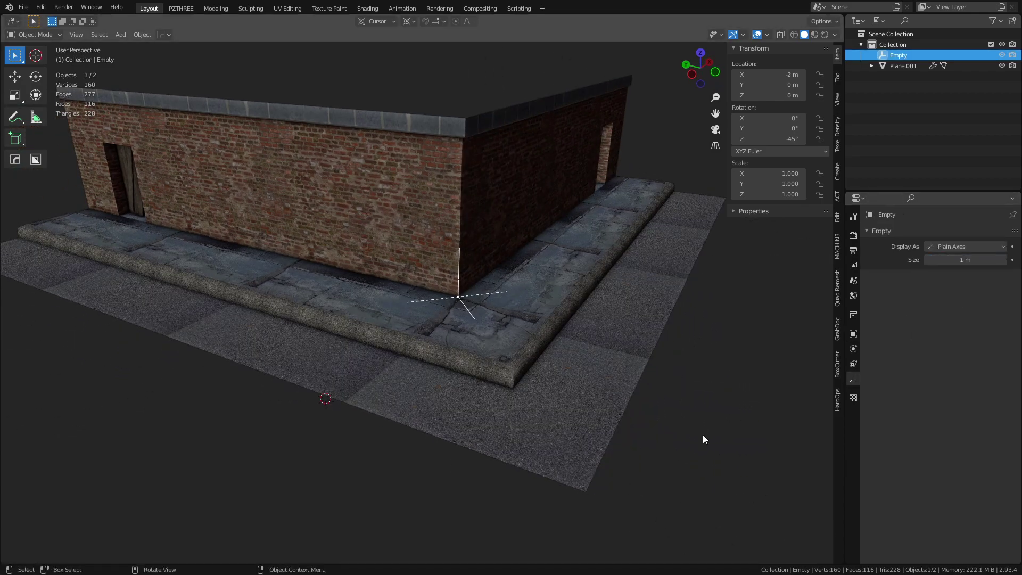
{"action": "left_click", "coordinate": [719, 412]}
{"action": "middle_click_drag", "start_coordinate": [657, 406], "coordinate": [416, 358]}
{"action": "left_click", "coordinate": [440, 394]}
{"action": "key", "text": "r"}
{"action": "key", "text": "z"}
{"action": "right_click", "coordinate": [443, 396]}
{"action": "left_click", "coordinate": [407, 334]}
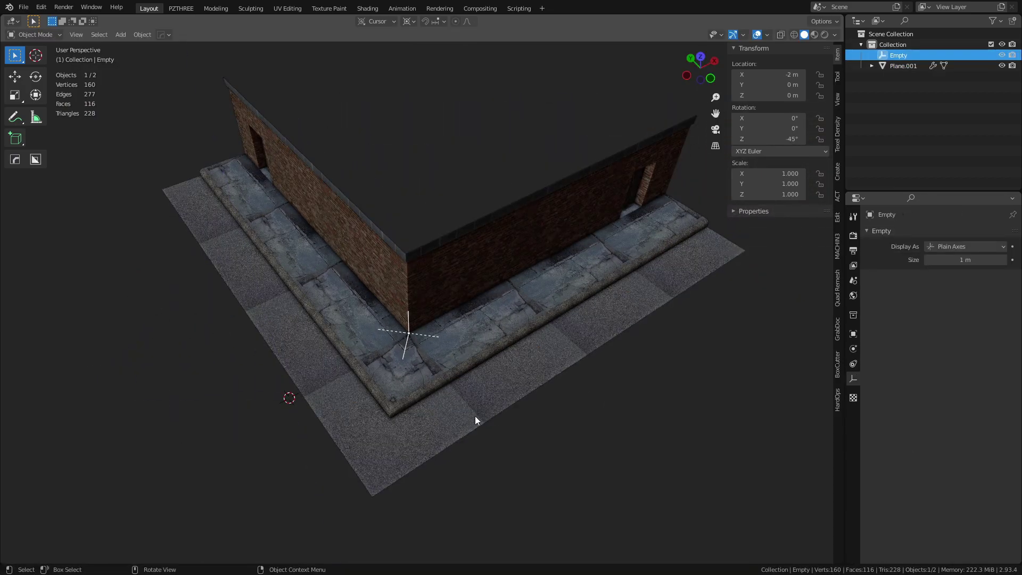
{"action": "key", "text": "r"}
{"action": "key", "text": "z"}
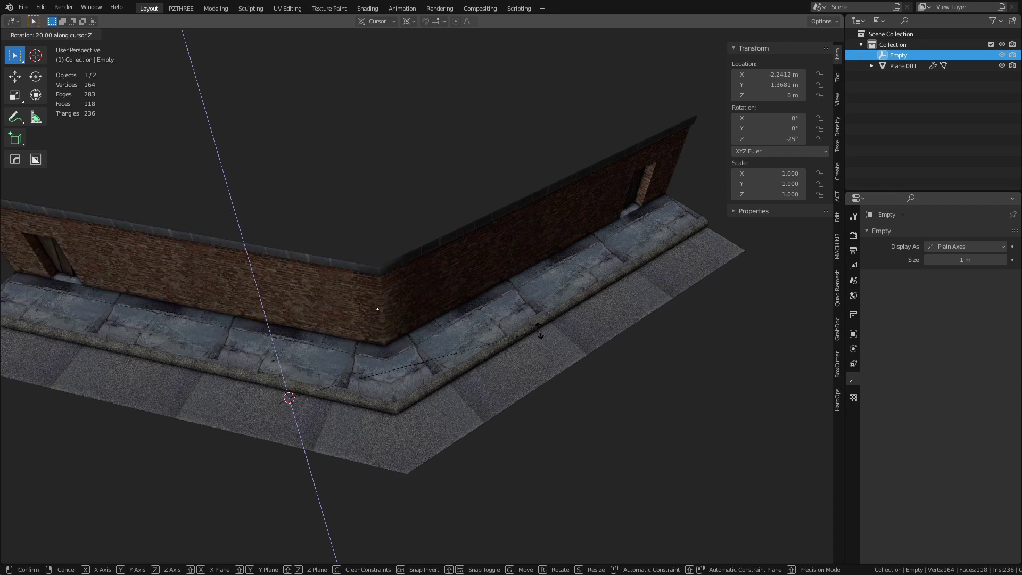
{"action": "left_click", "coordinate": [474, 412]}
{"action": "left_click", "coordinate": [586, 437]}
Inspect the outer corner of the wall and pavement from several sides and select the mirrored wall object.
{"action": "middle_click_drag", "start_coordinate": [586, 436], "coordinate": [474, 118]}
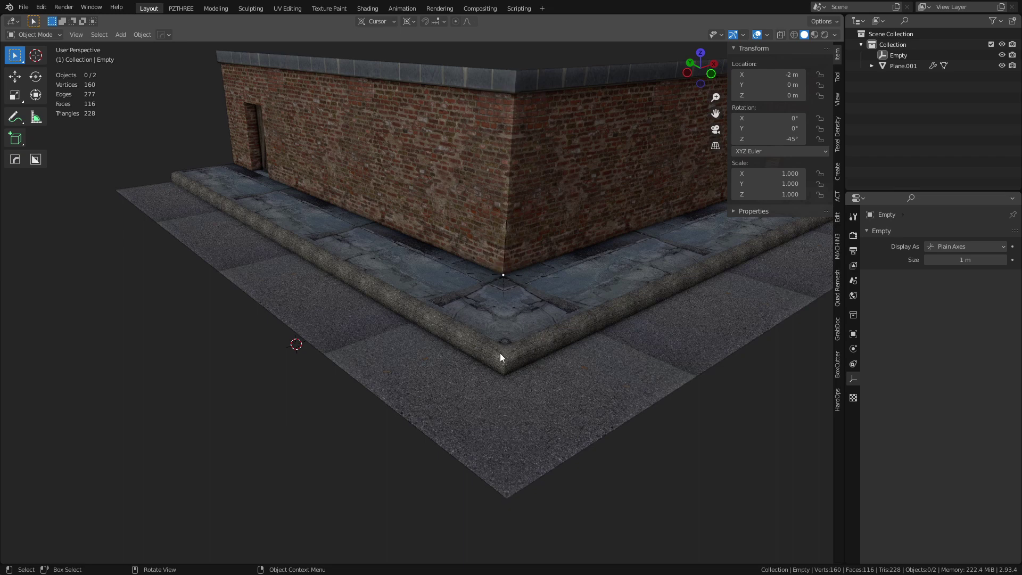
{"action": "middle_click_drag", "start_coordinate": [521, 321], "coordinate": [474, 322]}
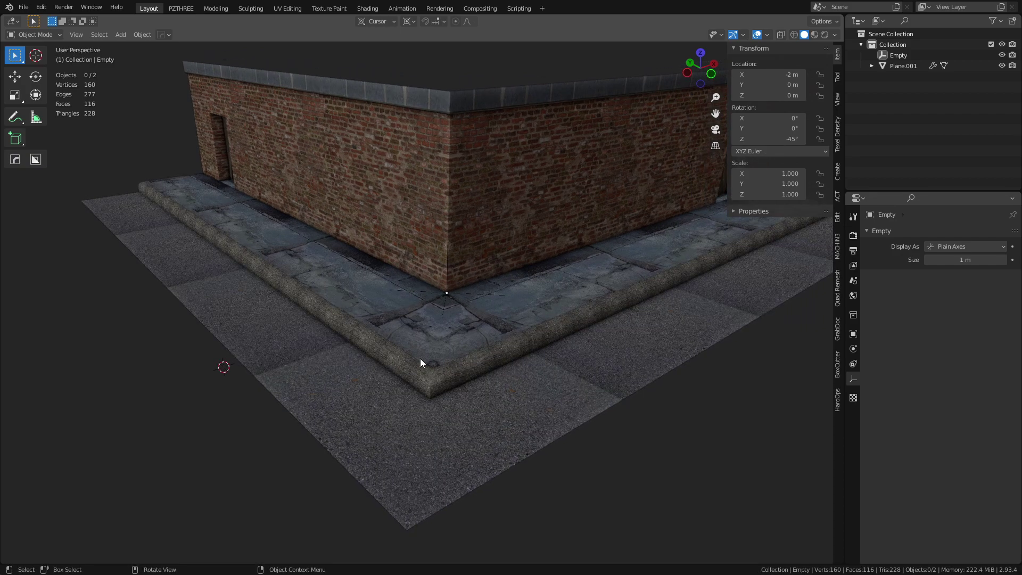
{"action": "middle_click_drag", "start_coordinate": [433, 350], "coordinate": [566, 302]}
{"action": "middle_click_drag", "start_coordinate": [497, 308], "coordinate": [513, 367]}
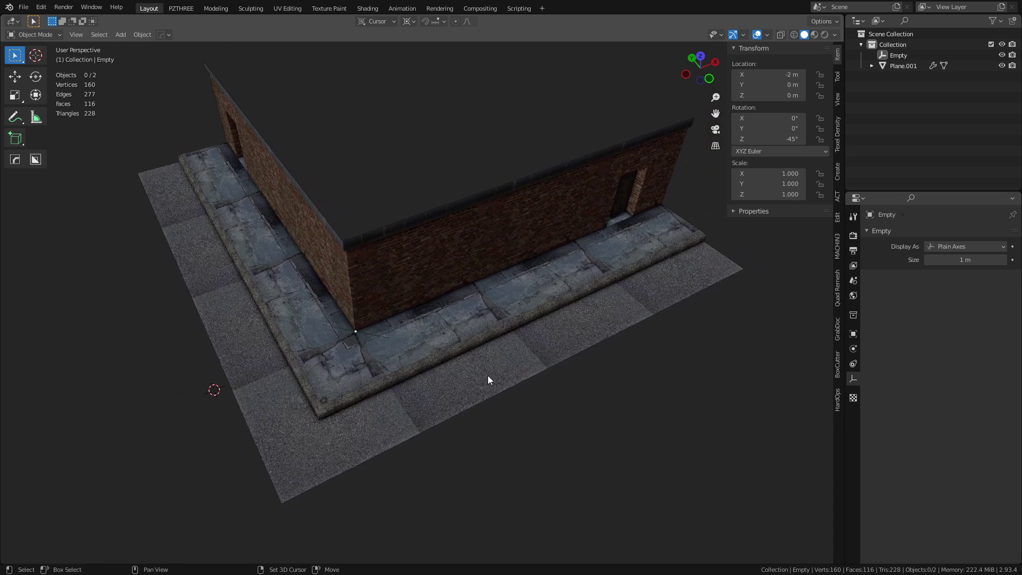
{"action": "left_click", "coordinate": [382, 339]}
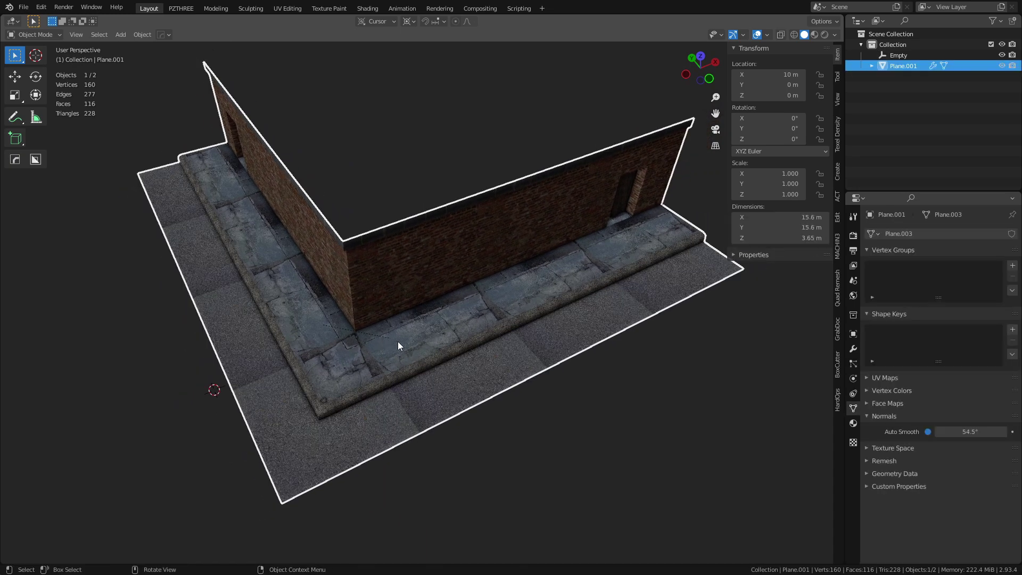
{"action": "middle_click_drag", "start_coordinate": [553, 465], "coordinate": [617, 404]}
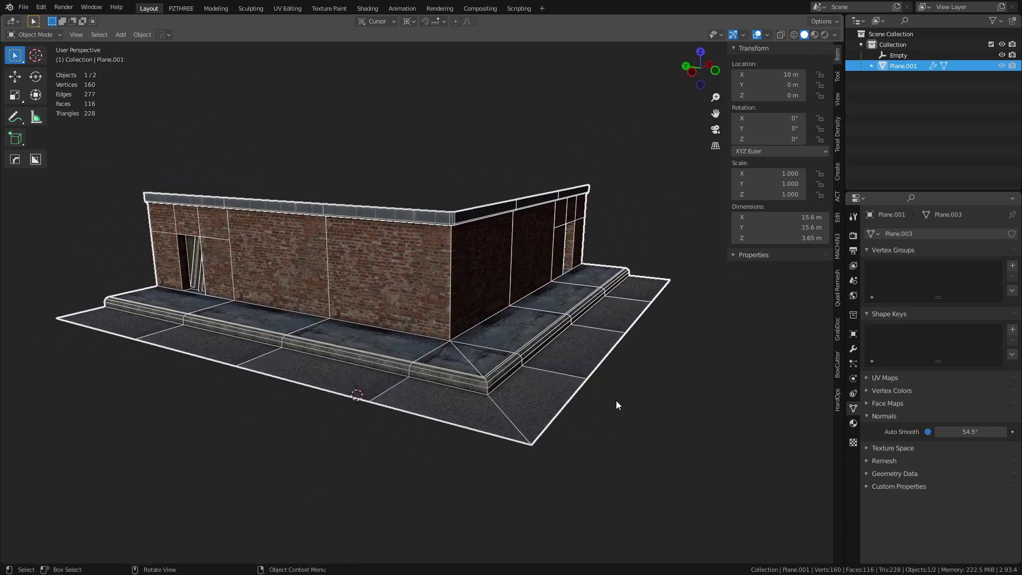